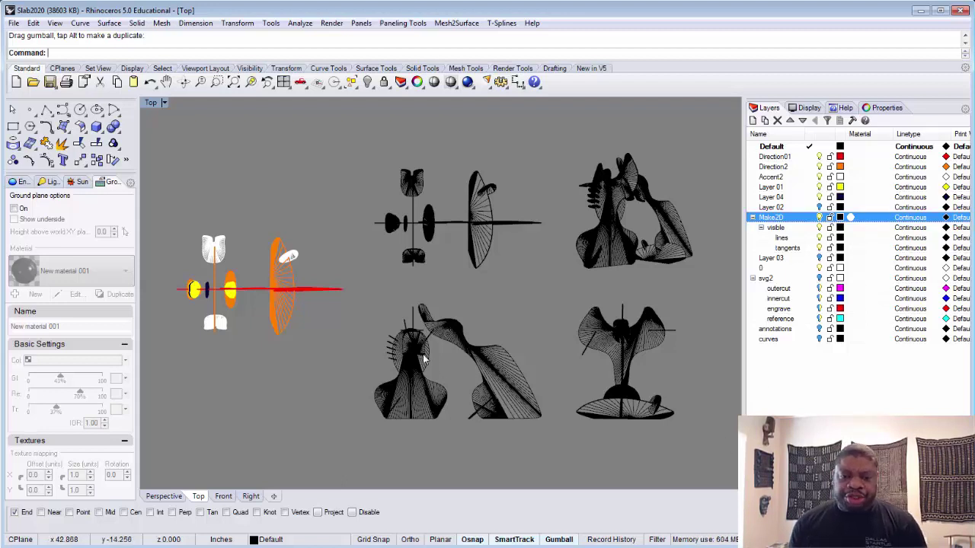
- Frame the bottom-left Make2D drawing with a BoundingBox rectangle using default options
{"action": "left_click", "coordinate": [557, 428]}
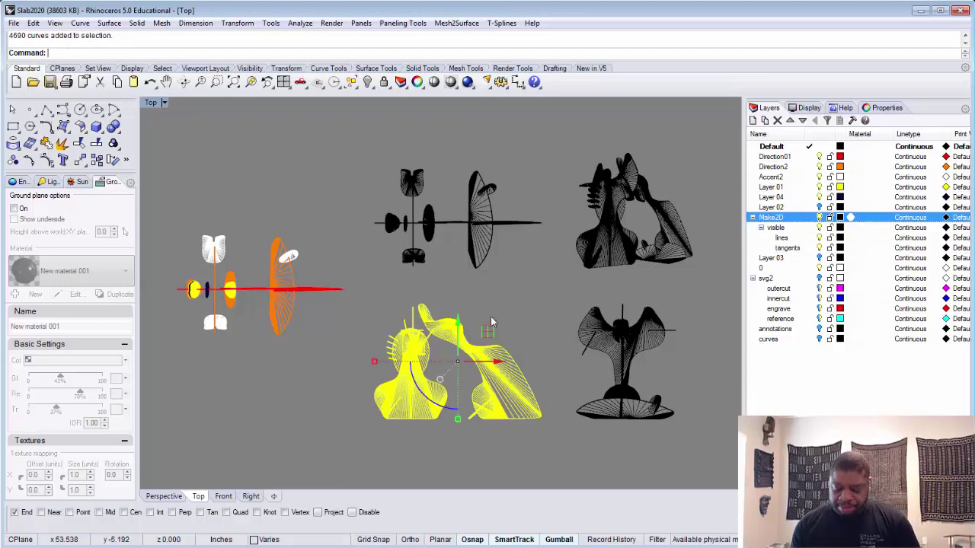
{"action": "type", "text": "BoundingBox"}
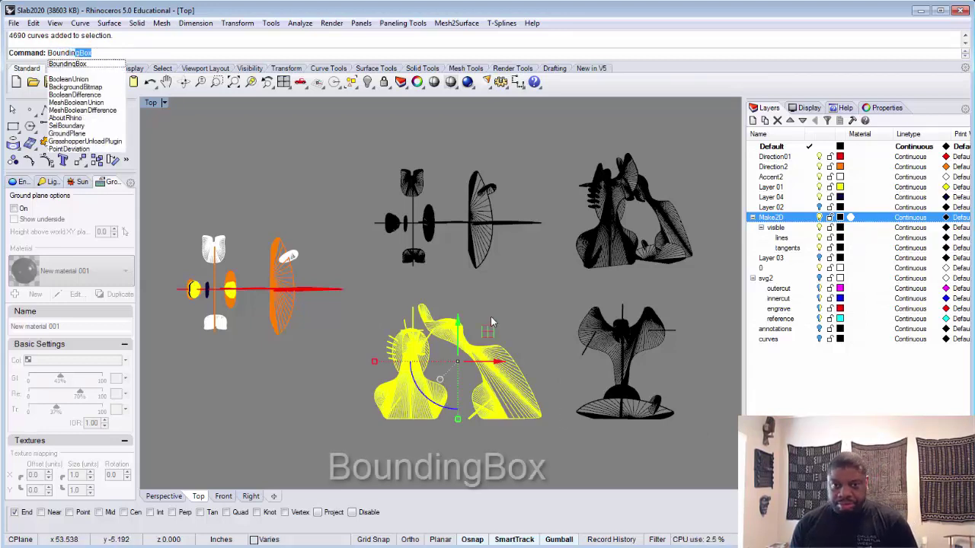
{"action": "key", "text": "Return"}
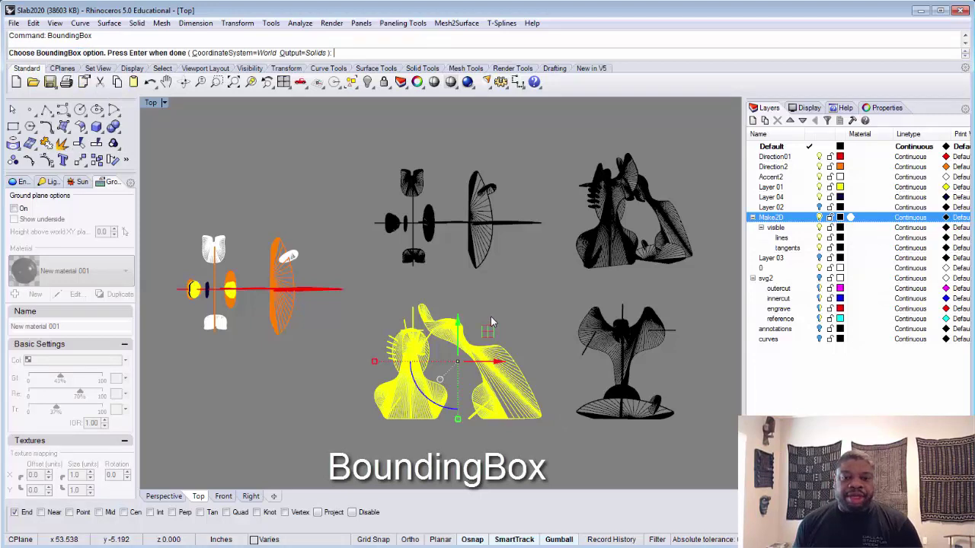
{"action": "key", "text": "Return"}
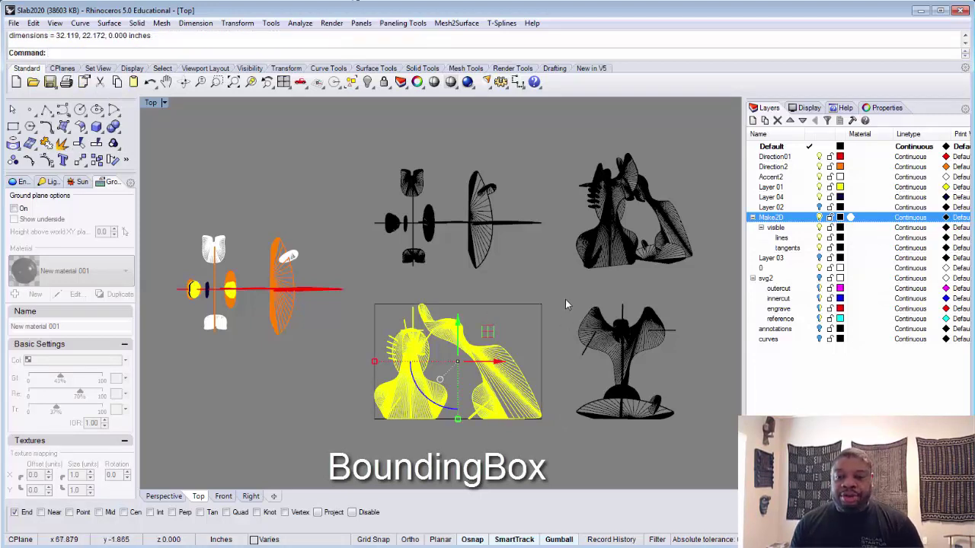
{"action": "key", "text": "Escape"}
- Add bounding boxes around the bottom-right and upper-middle drawings
{"action": "key", "text": "ctrl+z"}
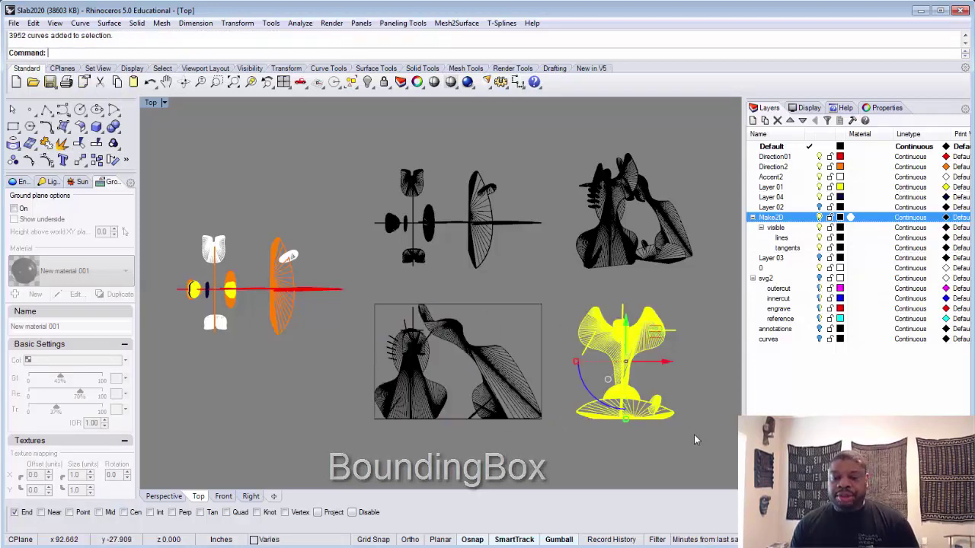
{"action": "key", "text": "Return"}
{"action": "key", "text": "Return"}
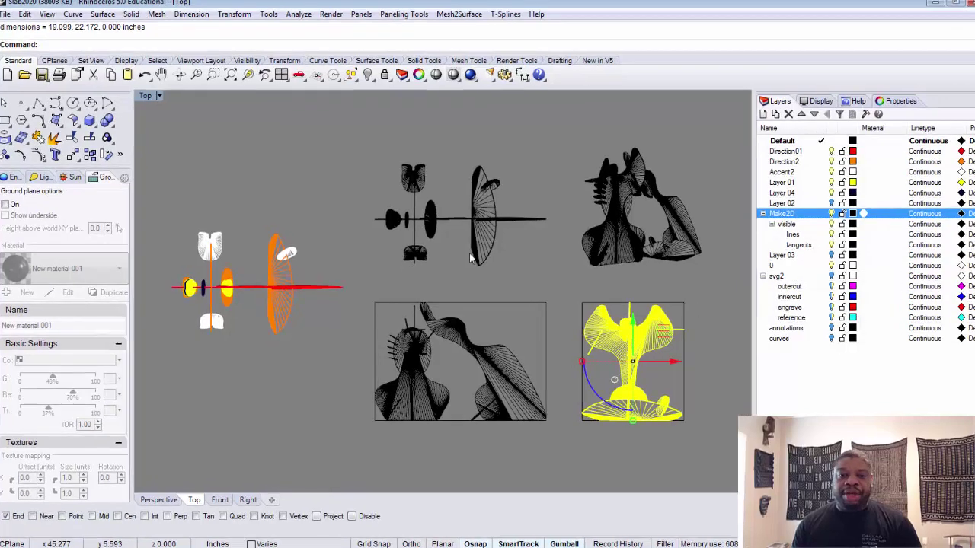
{"action": "left_click", "coordinate": [515, 253]}
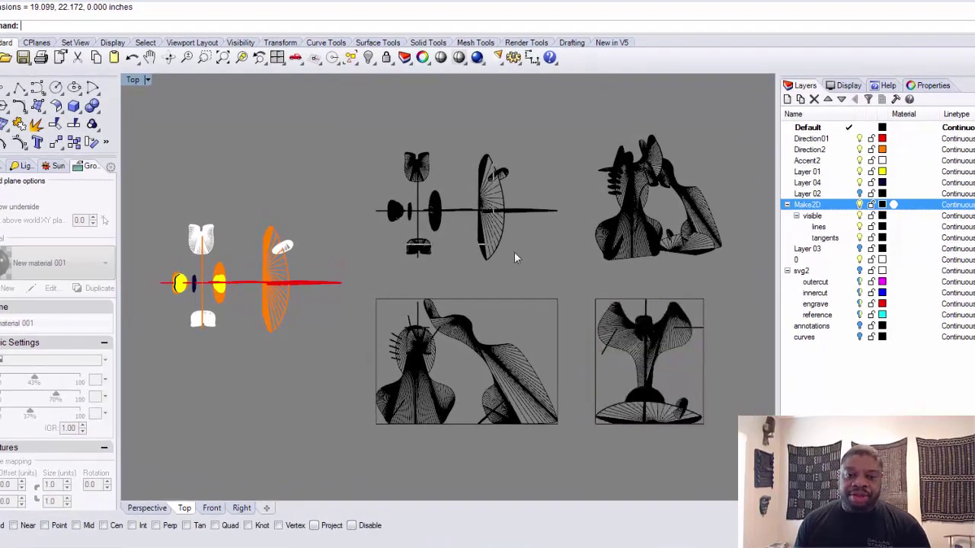
{"action": "left_click", "coordinate": [562, 260]}
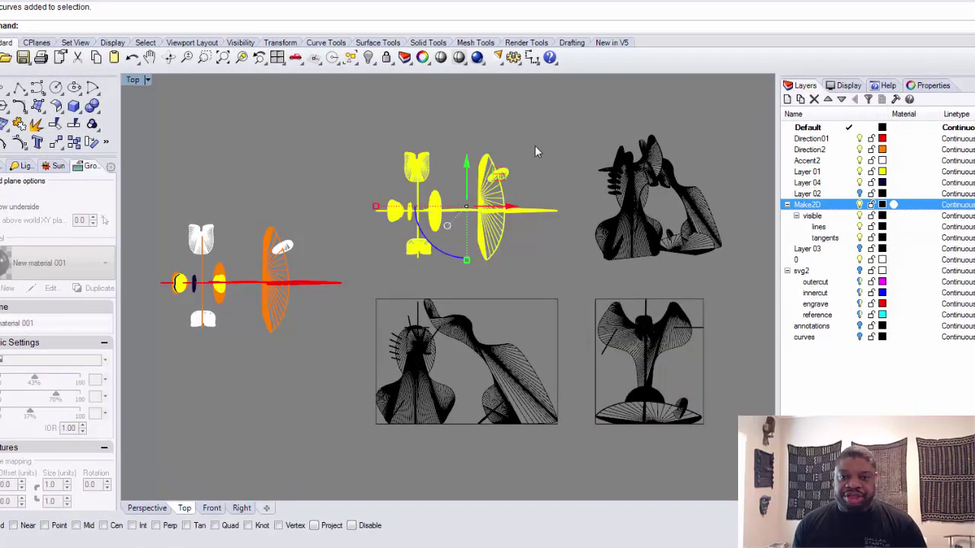
{"action": "key", "text": "Return"}
{"action": "key", "text": "Return"}
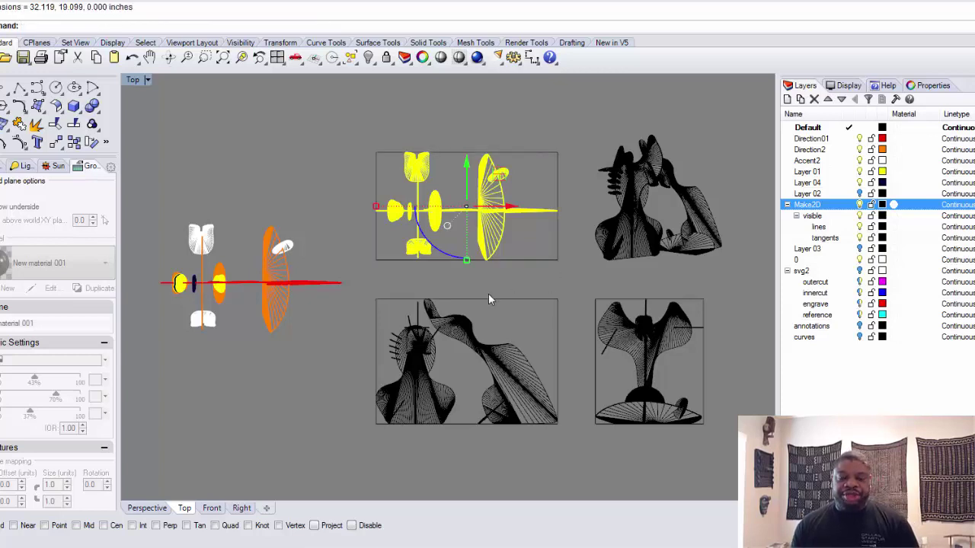
- Dimension the bottom-left frame's top edge with a 32.12 linear dimension
{"action": "left_click", "coordinate": [184, 2]}
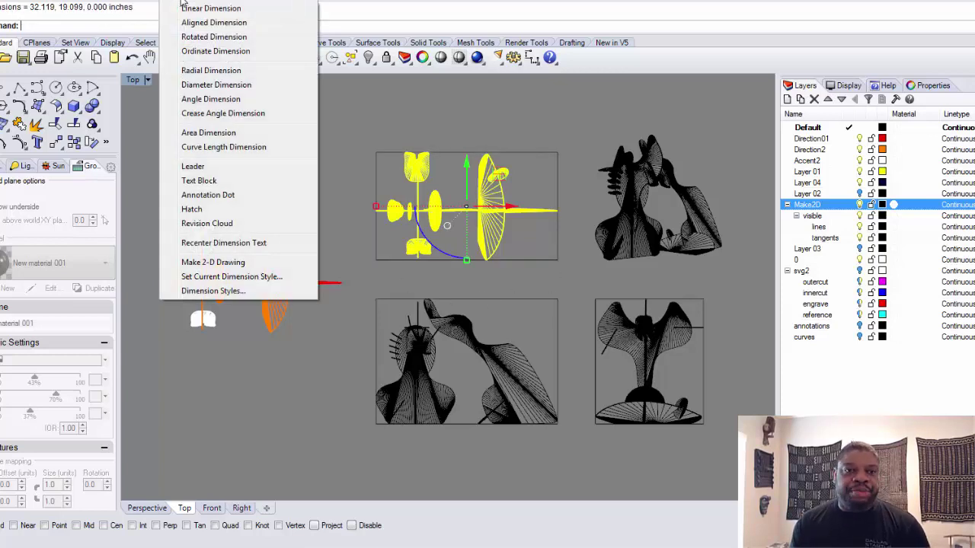
{"action": "left_click", "coordinate": [207, 8]}
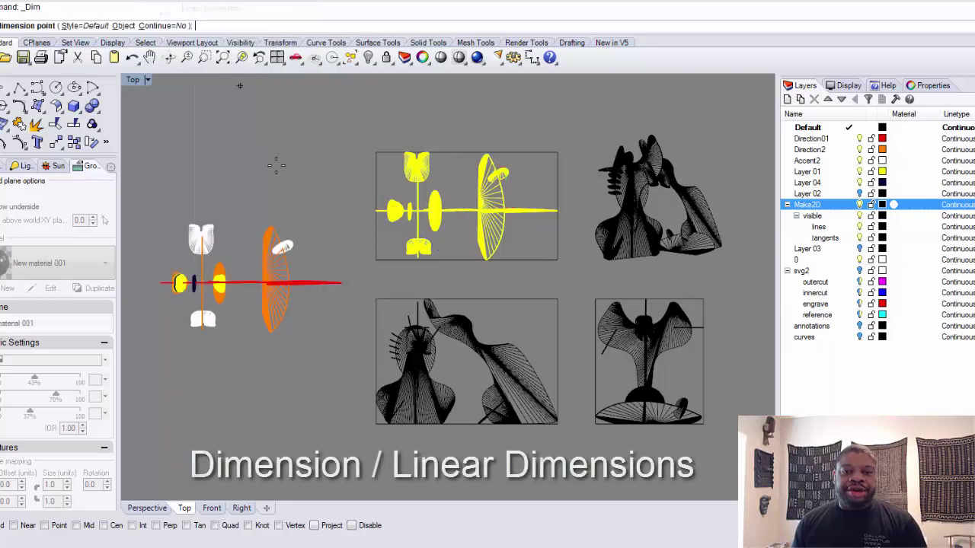
{"action": "left_click", "coordinate": [375, 297]}
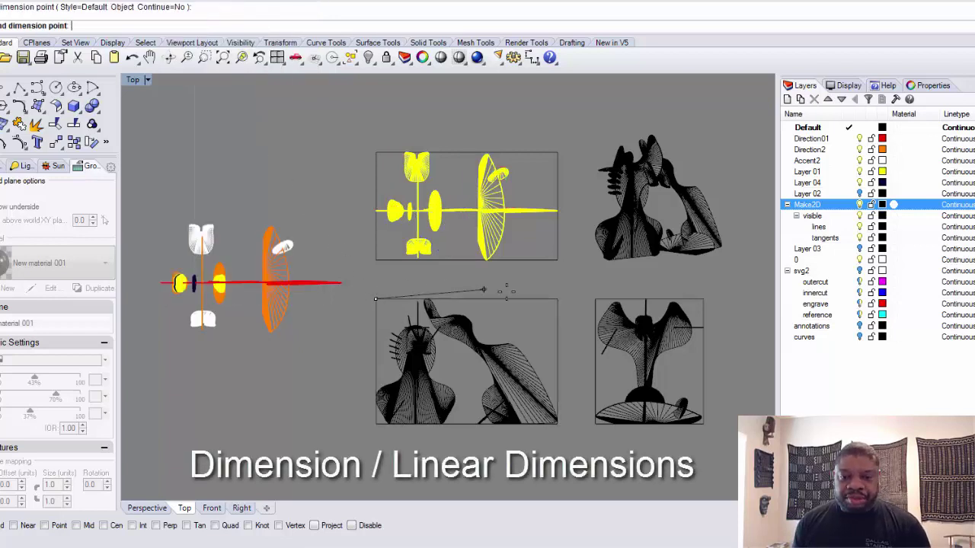
{"action": "left_click", "coordinate": [558, 296]}
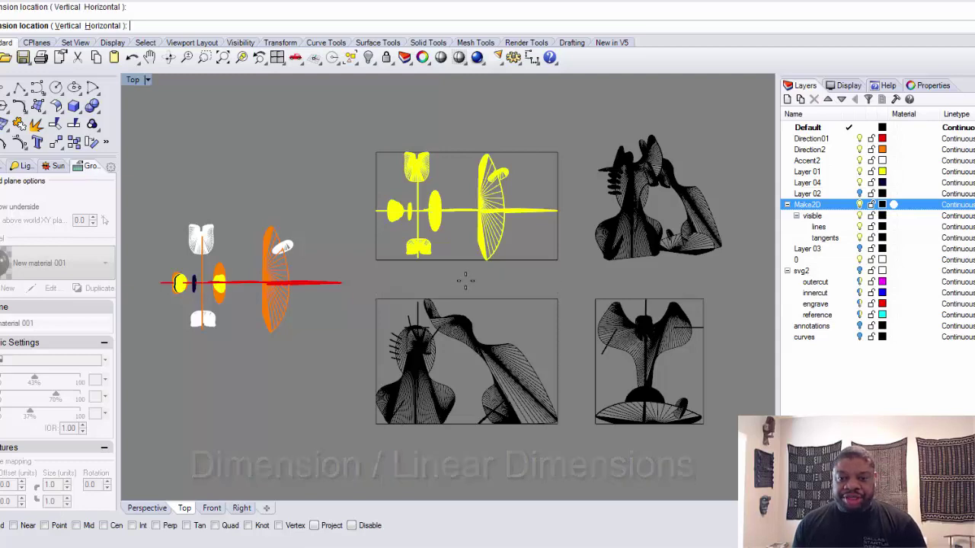
{"action": "left_click", "coordinate": [465, 281]}
{"action": "scroll", "coordinate": [463, 279], "scroll_direction": "up", "scroll_amount": 4}
{"action": "scroll", "coordinate": [466, 282], "scroll_direction": "down", "scroll_amount": 4}
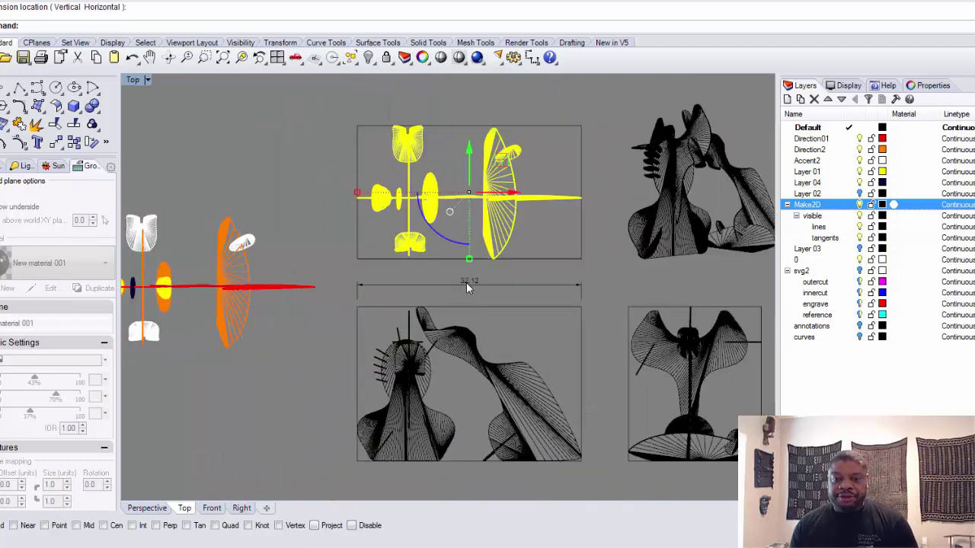
{"action": "right_click_drag", "start_coordinate": [466, 282], "coordinate": [407, 285]}
{"action": "scroll", "coordinate": [415, 279], "scroll_direction": "up", "scroll_amount": 2}
{"action": "scroll", "coordinate": [419, 280], "scroll_direction": "down", "scroll_amount": 2}
- Add a 22.17 height dimension and a 19.10 width dimension on the bottom-right frame
{"action": "key", "text": "Return"}
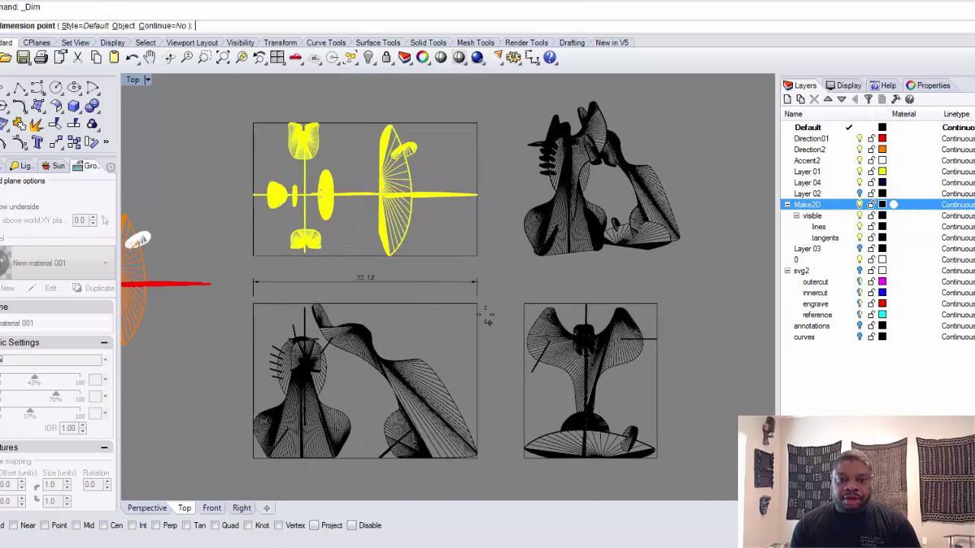
{"action": "left_click", "coordinate": [478, 457]}
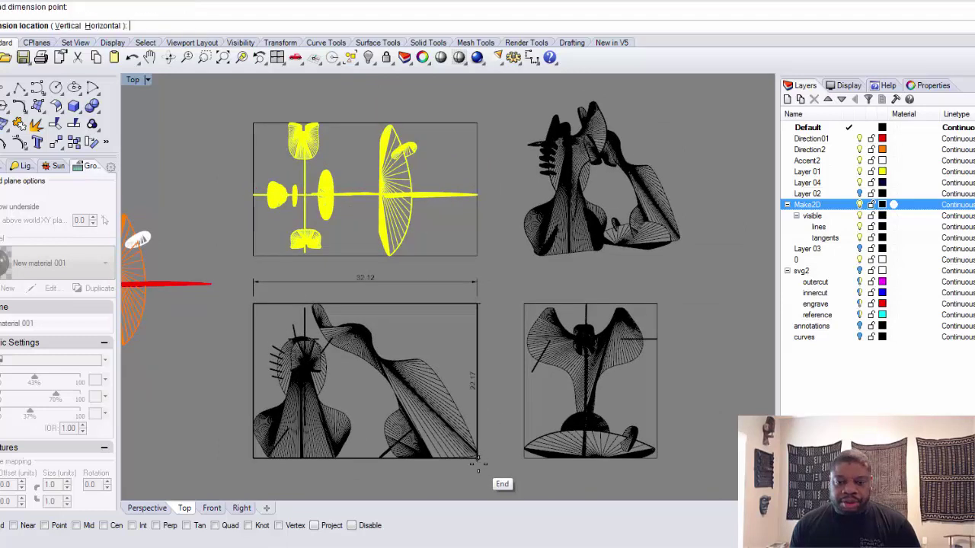
{"action": "left_click", "coordinate": [502, 412]}
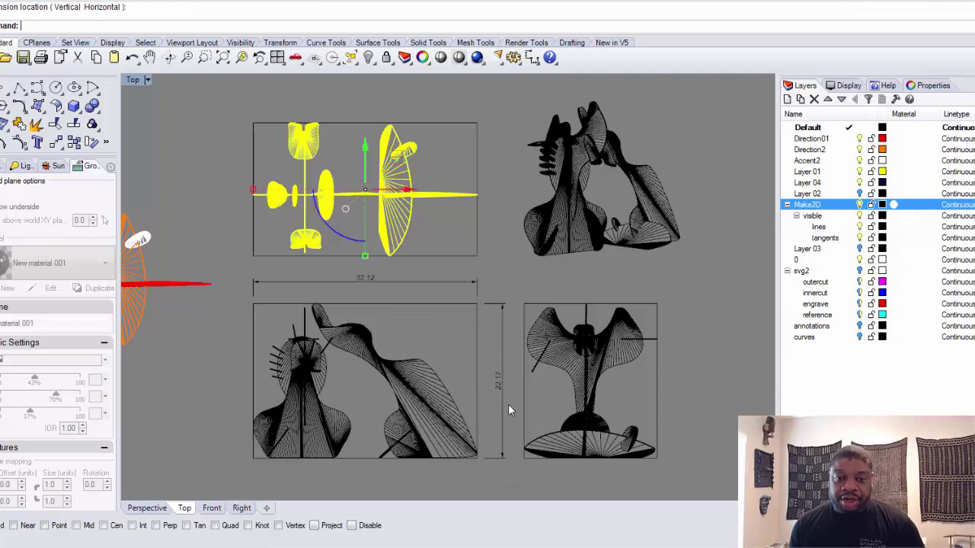
{"action": "right_click", "coordinate": [529, 282]}
{"action": "left_click", "coordinate": [523, 304]}
{"action": "left_click", "coordinate": [656, 303]}
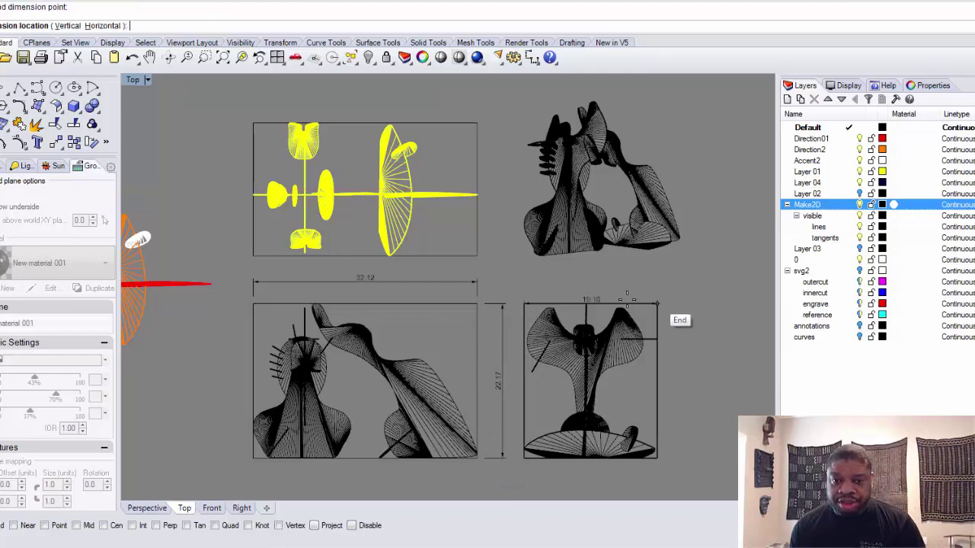
{"action": "left_click", "coordinate": [525, 283]}
- Recentre the drawings, clear the selection and switch to the Perspective viewport
{"action": "scroll", "coordinate": [605, 280], "scroll_direction": "up", "scroll_amount": 3}
{"action": "scroll", "coordinate": [603, 280], "scroll_direction": "down", "scroll_amount": 2}
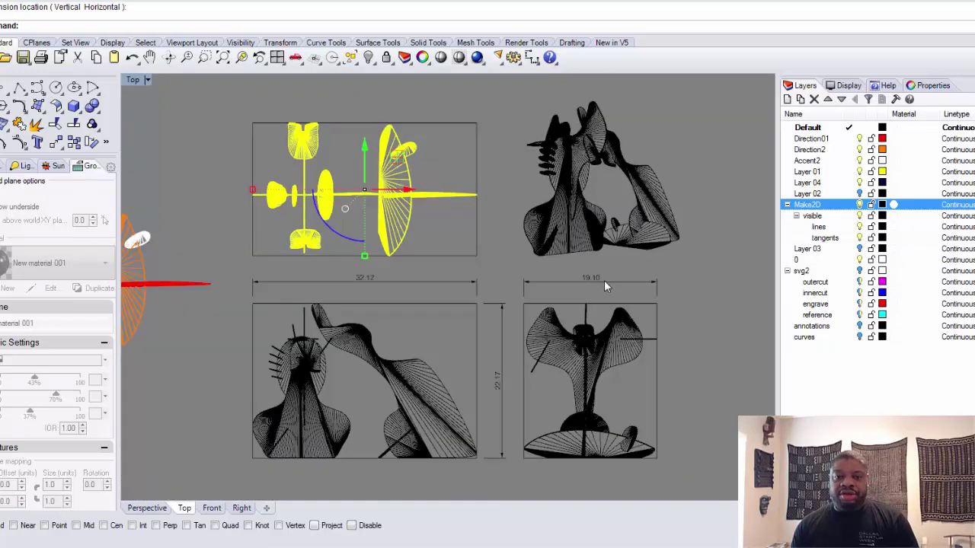
{"action": "mouse_move", "coordinate": [603, 280]}
{"action": "right_mouse_down"}
{"action": "mouse_move", "coordinate": [642, 279]}
{"action": "mouse_move", "coordinate": [652, 292]}
{"action": "right_mouse_up"}
{"action": "scroll", "coordinate": [647, 286], "scroll_direction": "up", "scroll_amount": 1}
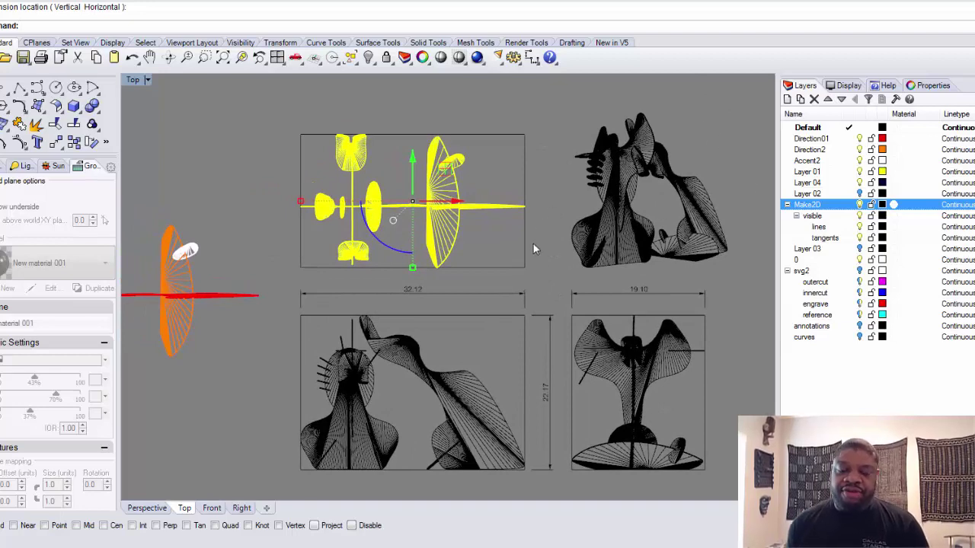
{"action": "right_click_drag", "start_coordinate": [533, 248], "coordinate": [534, 236]}
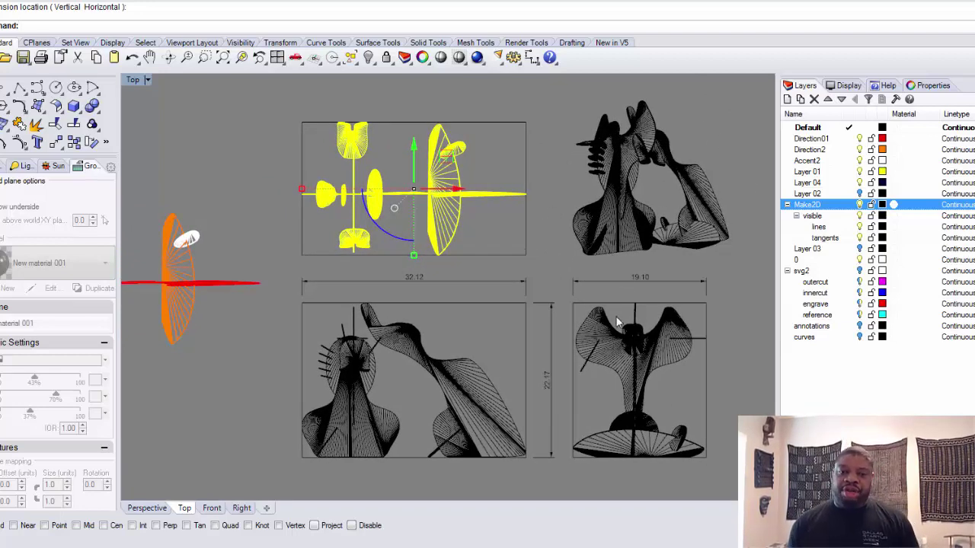
{"action": "right_click_drag", "start_coordinate": [621, 329], "coordinate": [578, 326]}
{"action": "scroll", "coordinate": [576, 324], "scroll_direction": "up", "scroll_amount": 2}
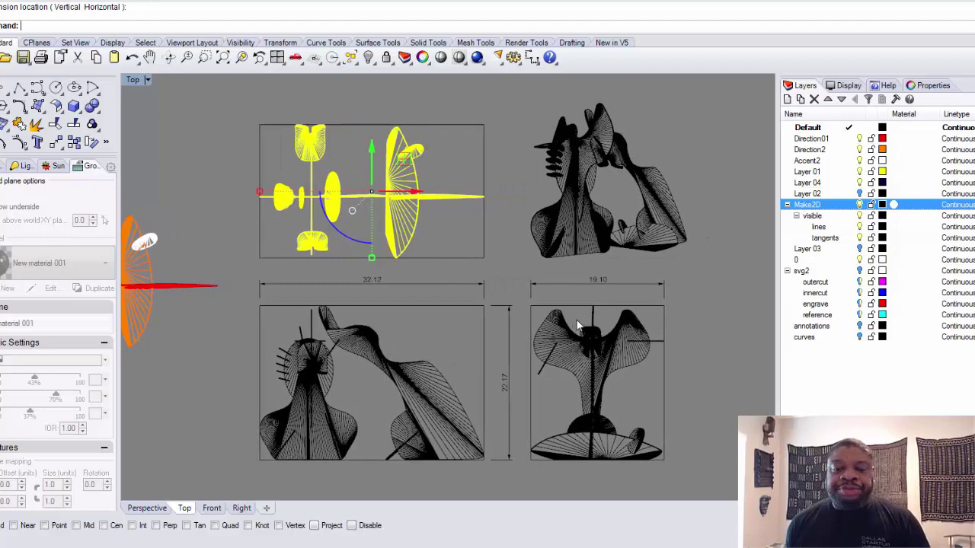
{"action": "scroll", "coordinate": [577, 319], "scroll_direction": "down", "scroll_amount": 3}
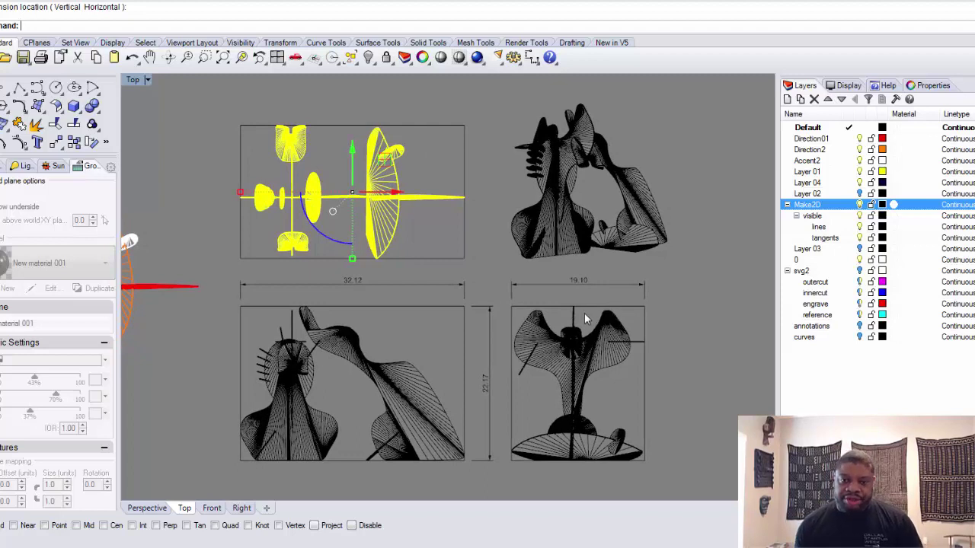
{"action": "left_click", "coordinate": [734, 275]}
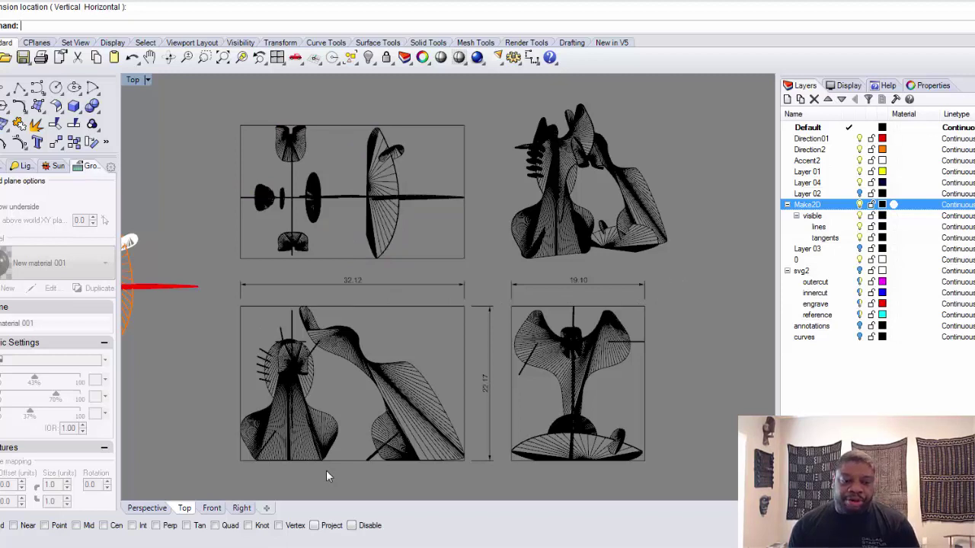
{"action": "left_click", "coordinate": [156, 509]}
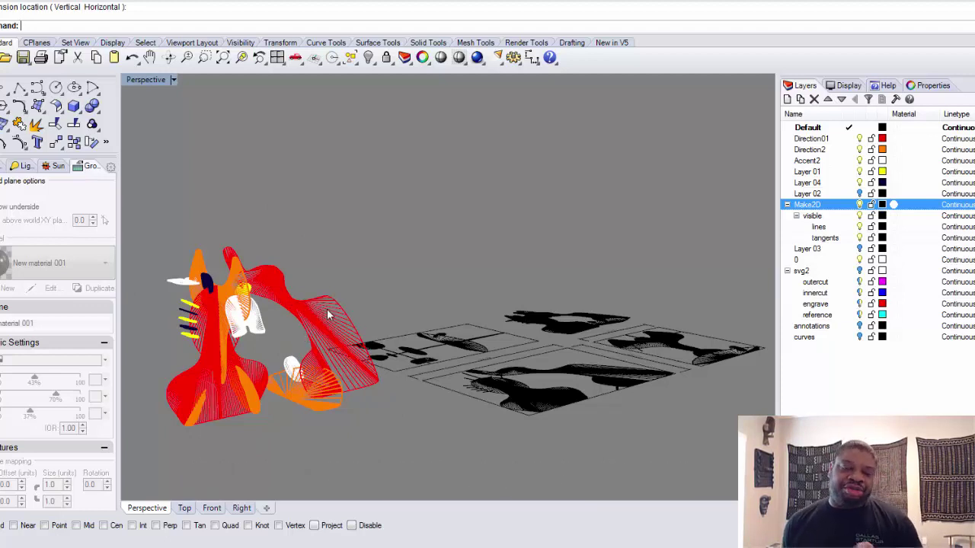
- Browse the Mesh menu, orbit the Perspective view and show its Wireframe display settings
{"action": "left_click", "coordinate": [148, 1]}
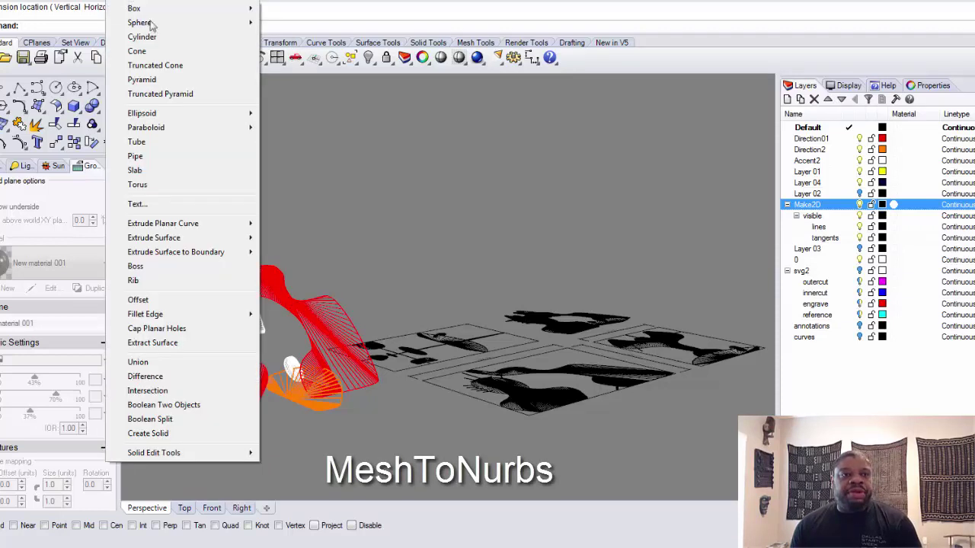
{"action": "left_click", "coordinate": [282, 30]}
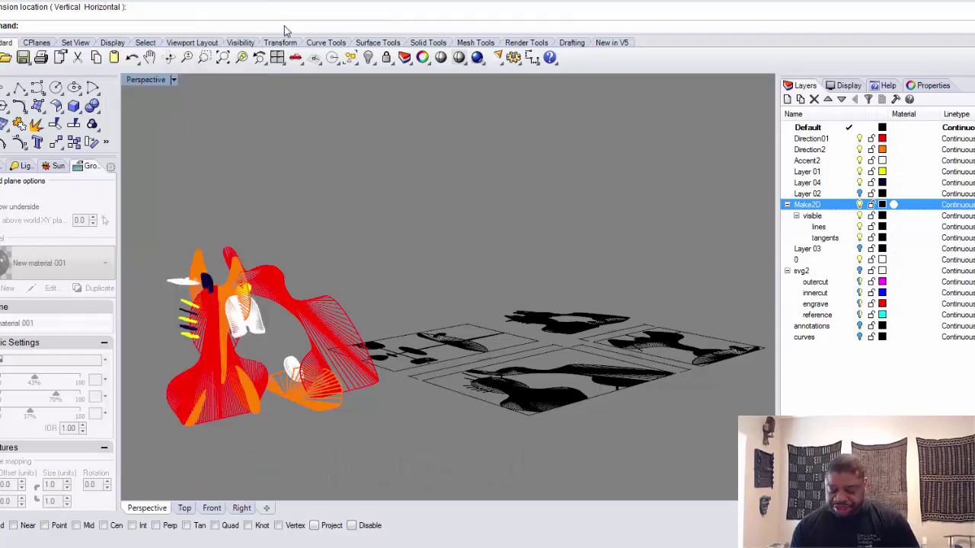
{"action": "type", "text": "Nurbs"}
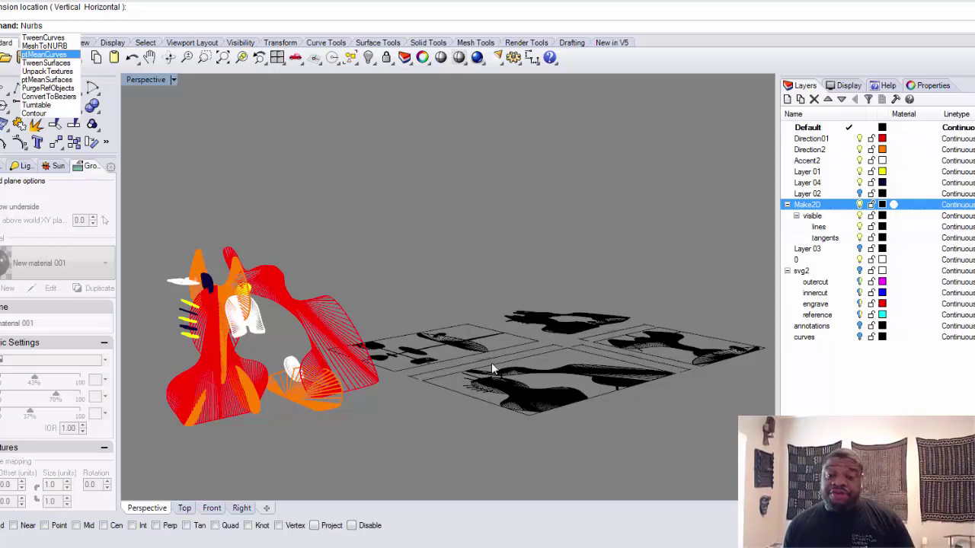
{"action": "mouse_move", "coordinate": [552, 461]}
{"action": "right_mouse_down"}
{"action": "mouse_move", "coordinate": [535, 498]}
{"action": "mouse_move", "coordinate": [546, 475]}
{"action": "mouse_move", "coordinate": [561, 477]}
{"action": "mouse_move", "coordinate": [547, 479]}
{"action": "right_mouse_up"}
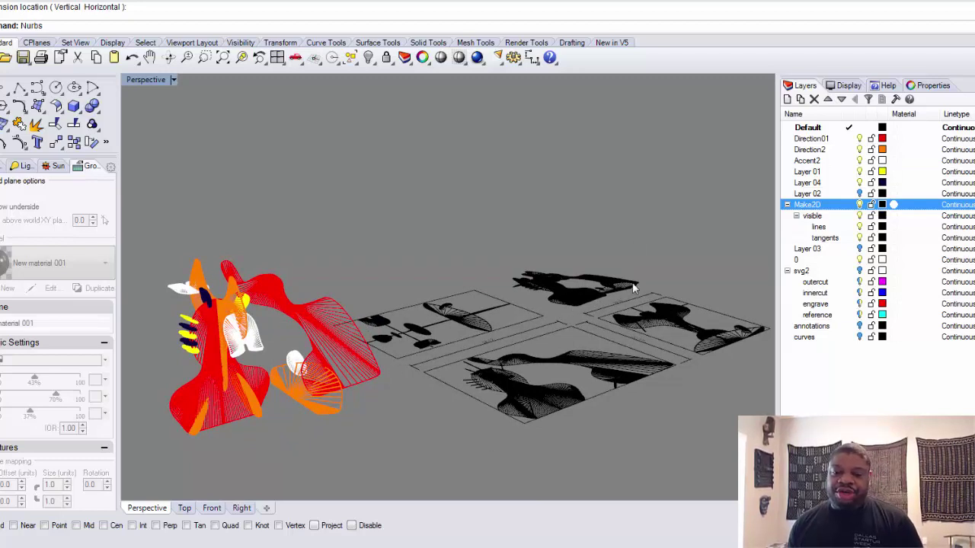
{"action": "right_click_drag", "start_coordinate": [573, 298], "coordinate": [592, 308]}
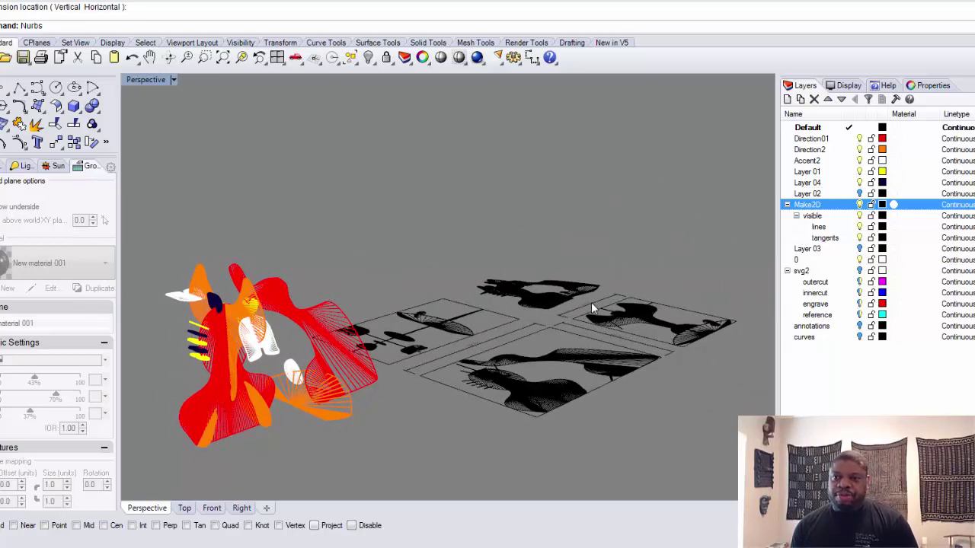
{"action": "left_click", "coordinate": [850, 86]}
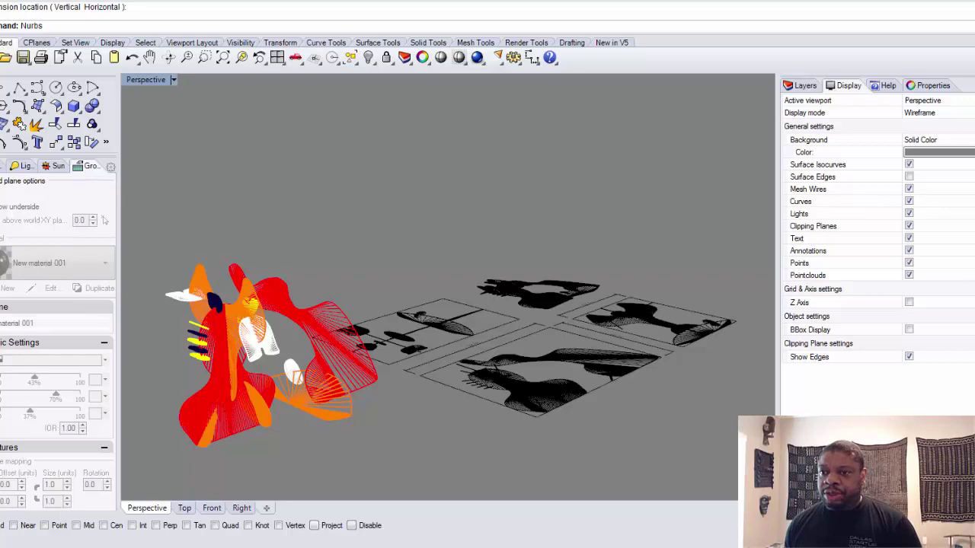
- Set the Perspective viewport's display mode to Rendered and orbit slightly around the sculpture
{"action": "left_click", "coordinate": [936, 112]}
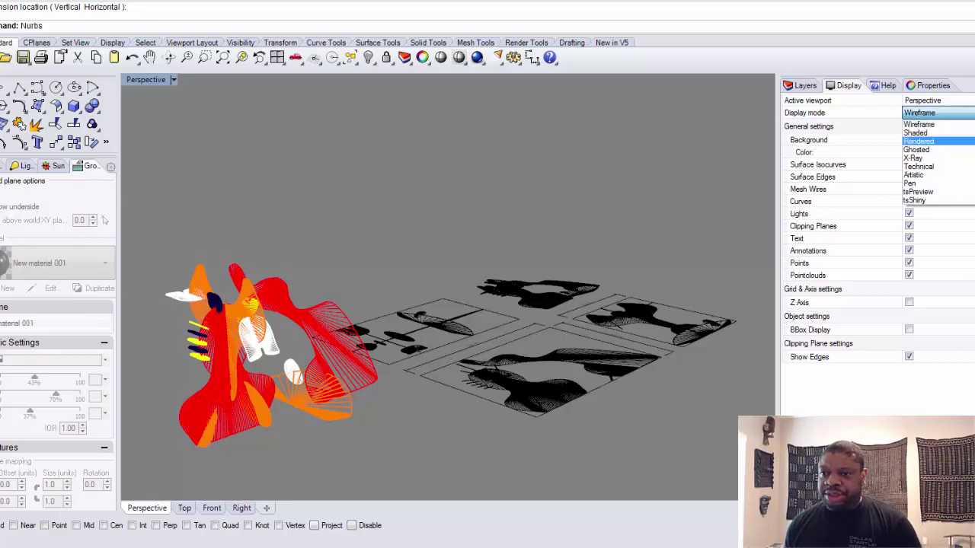
{"action": "left_click", "coordinate": [918, 141]}
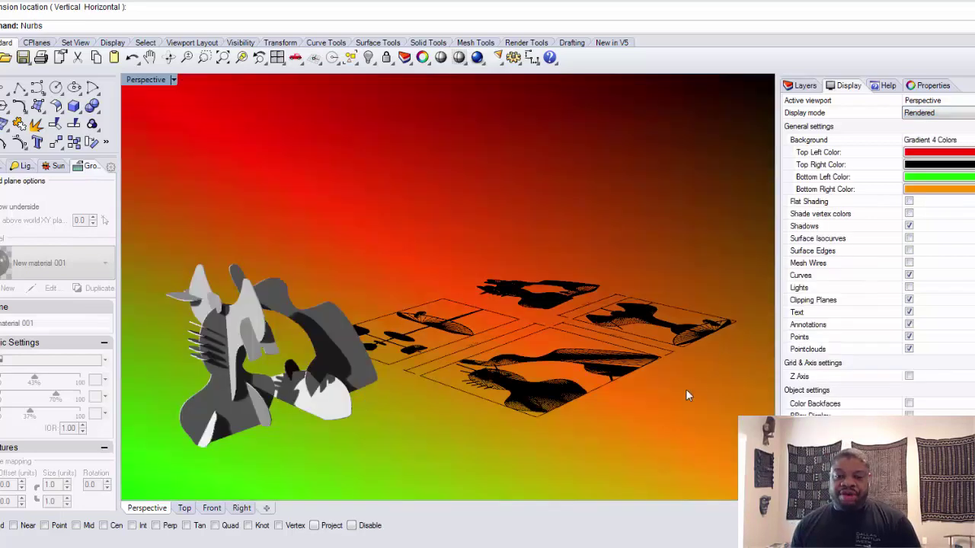
{"action": "mouse_move", "coordinate": [686, 390]}
{"action": "right_mouse_down"}
{"action": "mouse_move", "coordinate": [677, 382]}
{"action": "mouse_move", "coordinate": [679, 392]}
{"action": "right_mouse_up"}
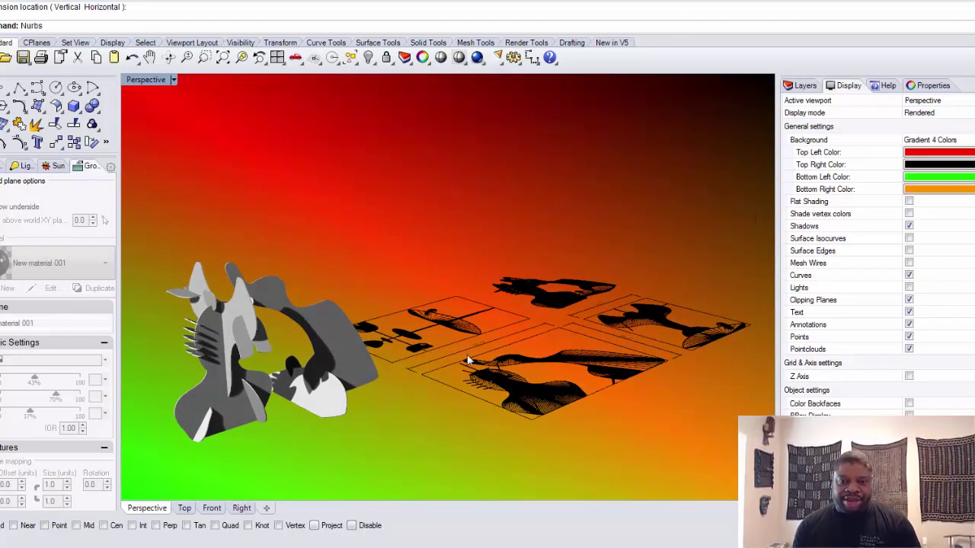
{"action": "right_click_drag", "start_coordinate": [553, 334], "coordinate": [543, 308]}
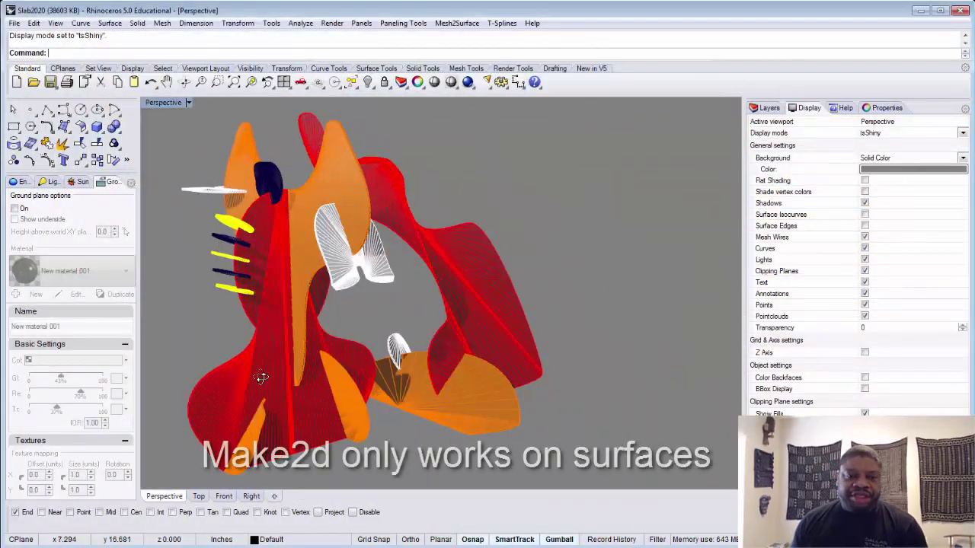
- Select all 16 sculpture meshes and convert them with MeshToNURB
{"action": "mouse_move", "coordinate": [261, 378]}
{"action": "right_mouse_down"}
{"action": "mouse_move", "coordinate": [255, 361]}
{"action": "mouse_move", "coordinate": [239, 374]}
{"action": "mouse_move", "coordinate": [287, 373]}
{"action": "mouse_move", "coordinate": [251, 374]}
{"action": "right_mouse_up"}
{"action": "right_click_drag", "start_coordinate": [473, 390], "coordinate": [521, 404]}
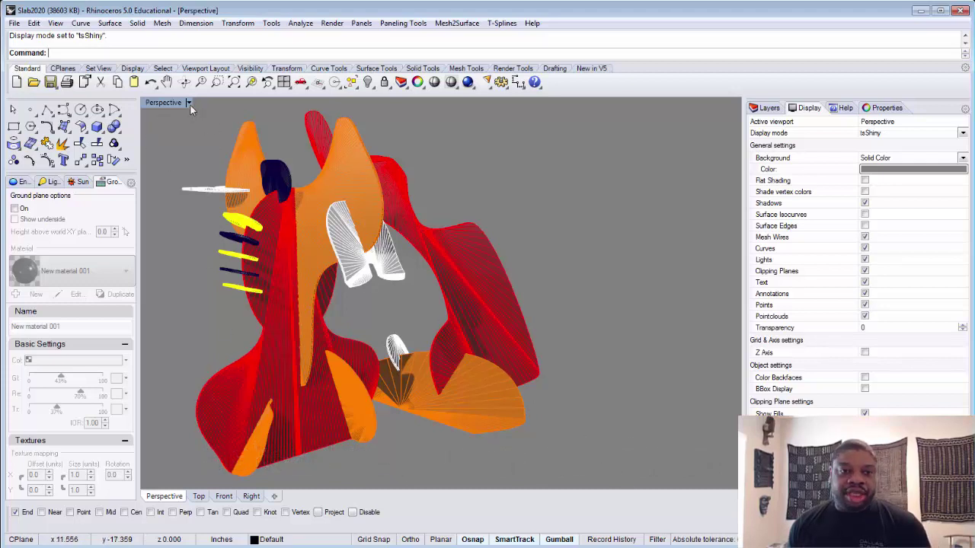
{"action": "key", "text": "ctrl+a"}
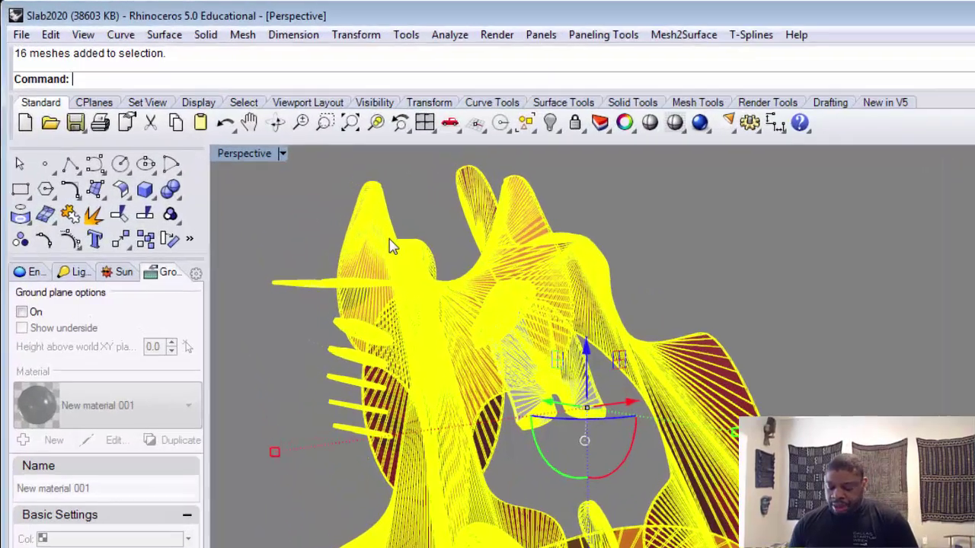
{"action": "type", "text": "Nurb"}
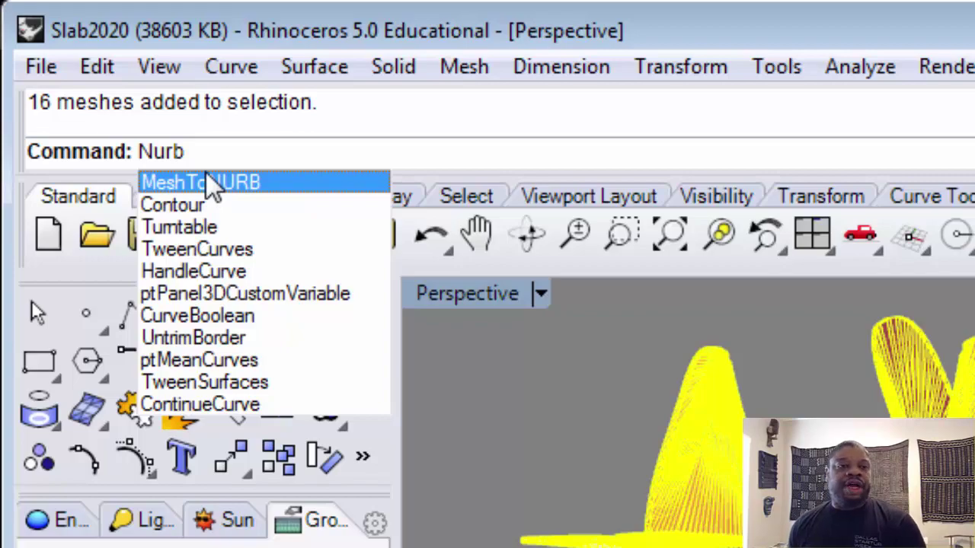
{"action": "left_click", "coordinate": [214, 187]}
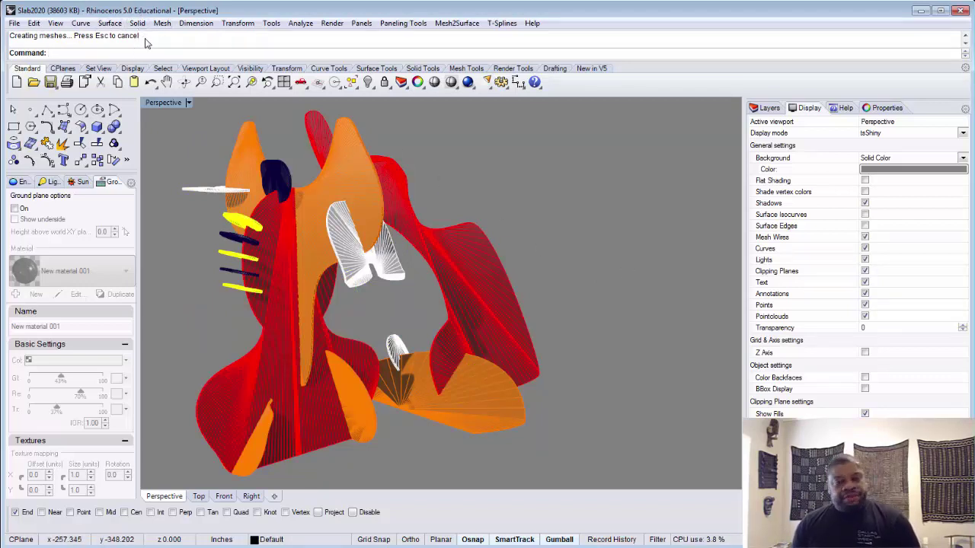
- Select all polygon meshes and hide them, then check a polysurface and show isocurves
{"action": "left_click", "coordinate": [34, 23]}
{"action": "mouse_move", "coordinate": [83, 151]}
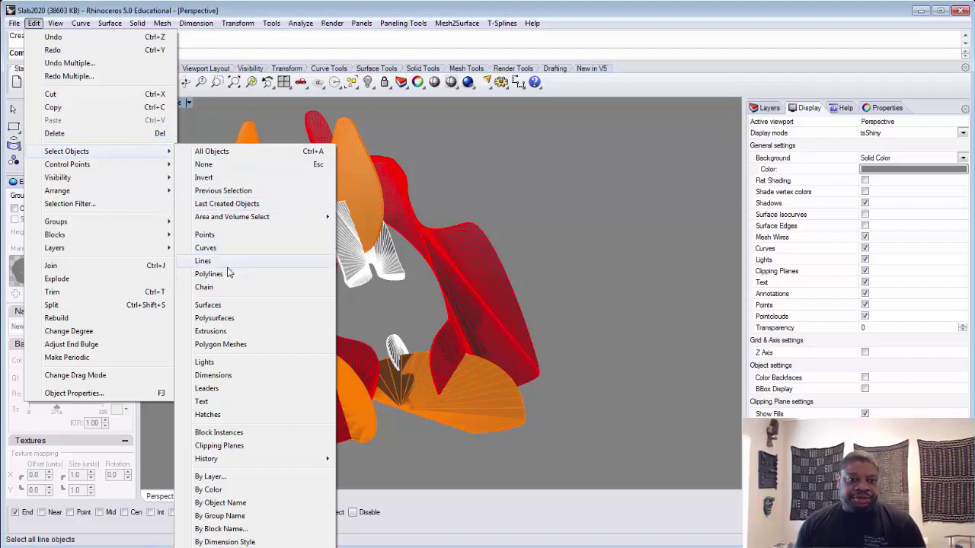
{"action": "left_click", "coordinate": [221, 344]}
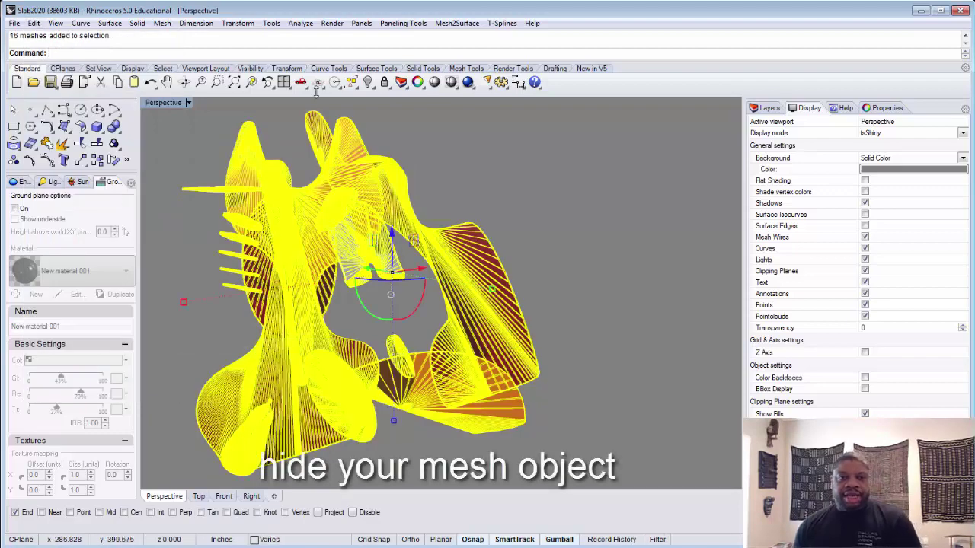
{"action": "left_click", "coordinate": [367, 83]}
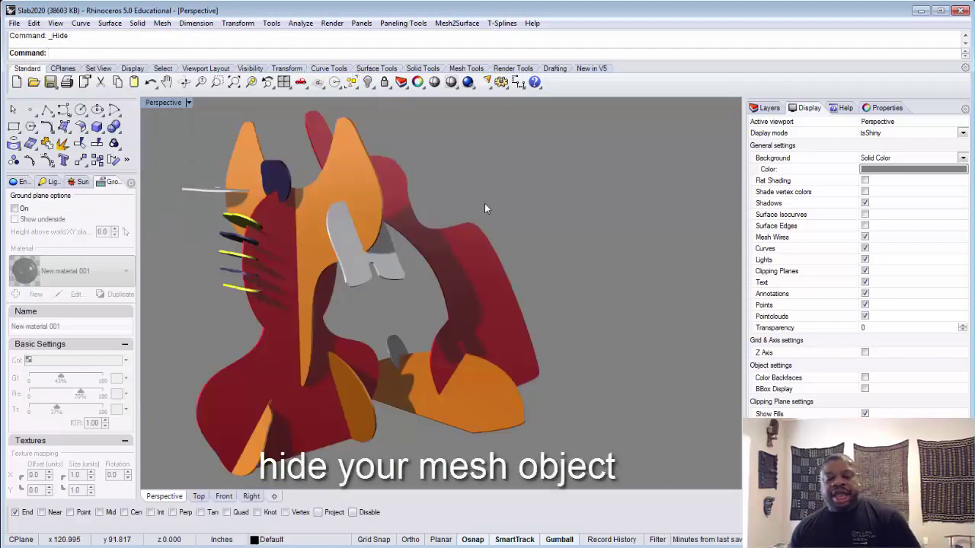
{"action": "left_click", "coordinate": [394, 175]}
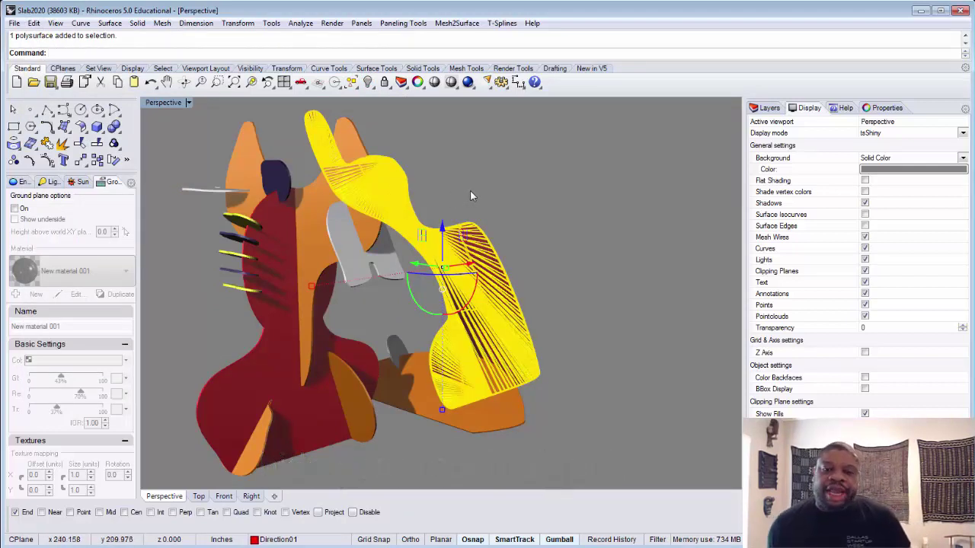
{"action": "left_click", "coordinate": [499, 203]}
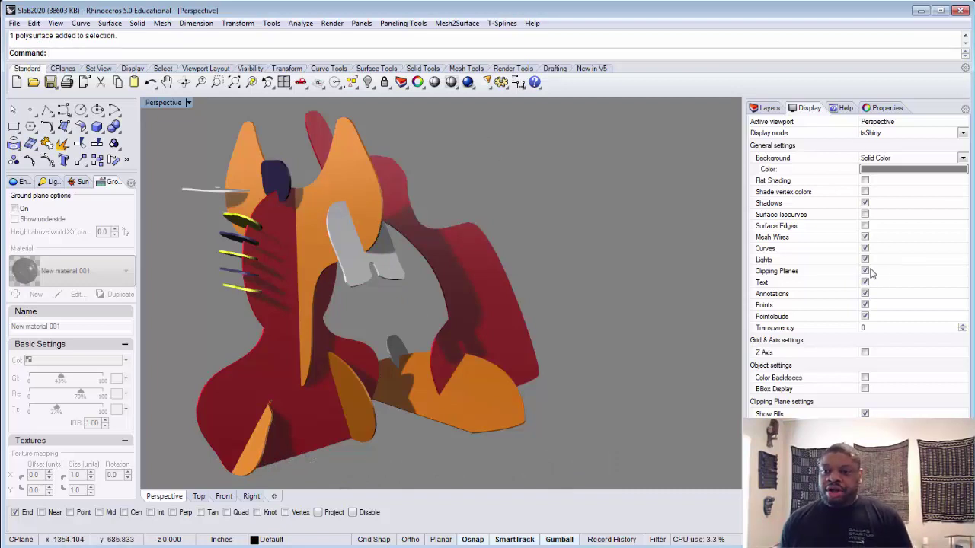
{"action": "left_click", "coordinate": [865, 216]}
{"action": "left_click", "coordinate": [865, 216]}
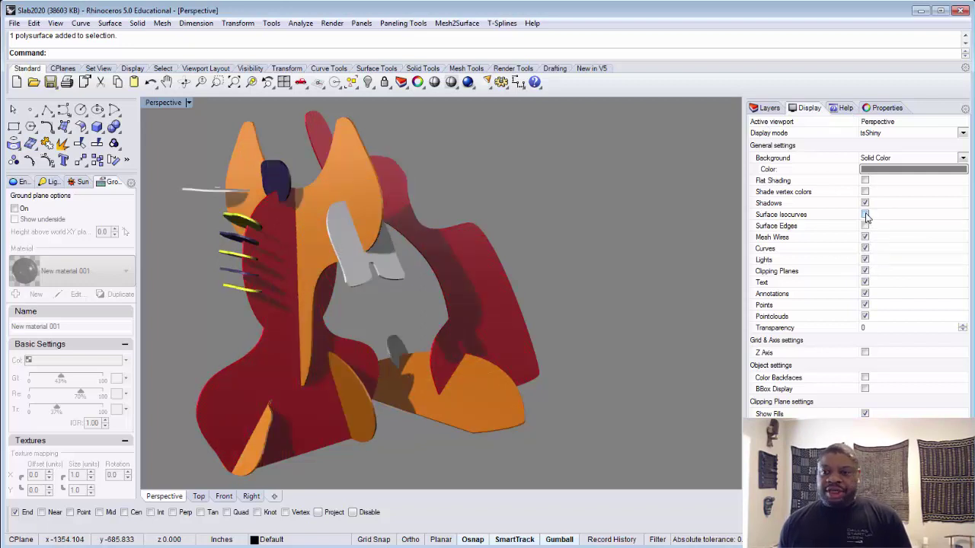
{"action": "left_click", "coordinate": [865, 226]}
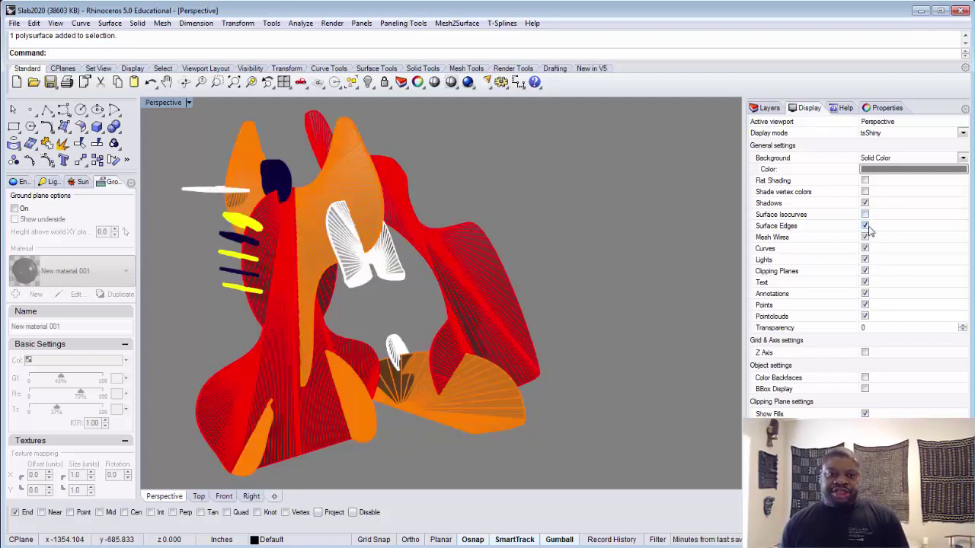
{"action": "left_click", "coordinate": [866, 226]}
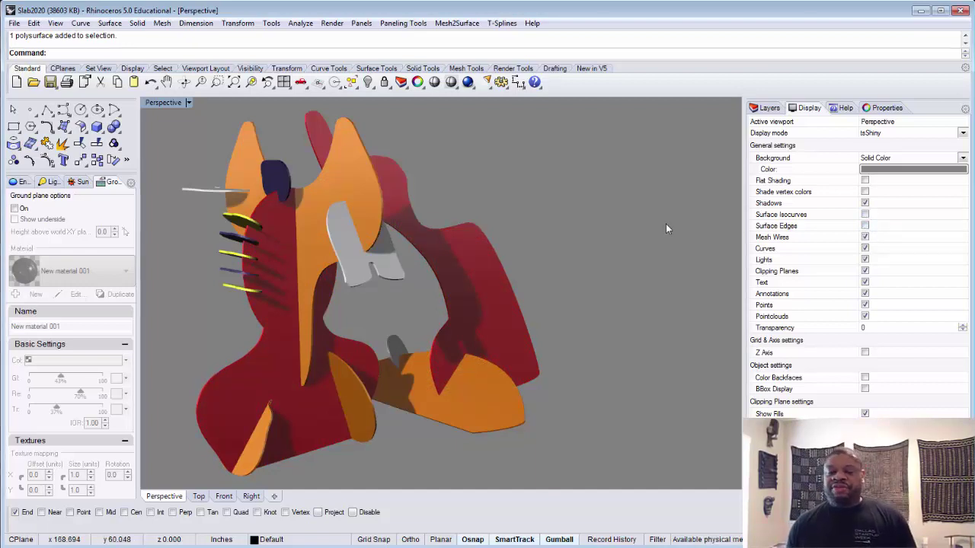
{"action": "mouse_move", "coordinate": [635, 267]}
{"action": "right_mouse_down"}
{"action": "mouse_move", "coordinate": [639, 275]}
{"action": "mouse_move", "coordinate": [634, 268]}
{"action": "right_mouse_up"}
{"action": "scroll", "coordinate": [632, 267], "scroll_direction": "down", "scroll_amount": 2}
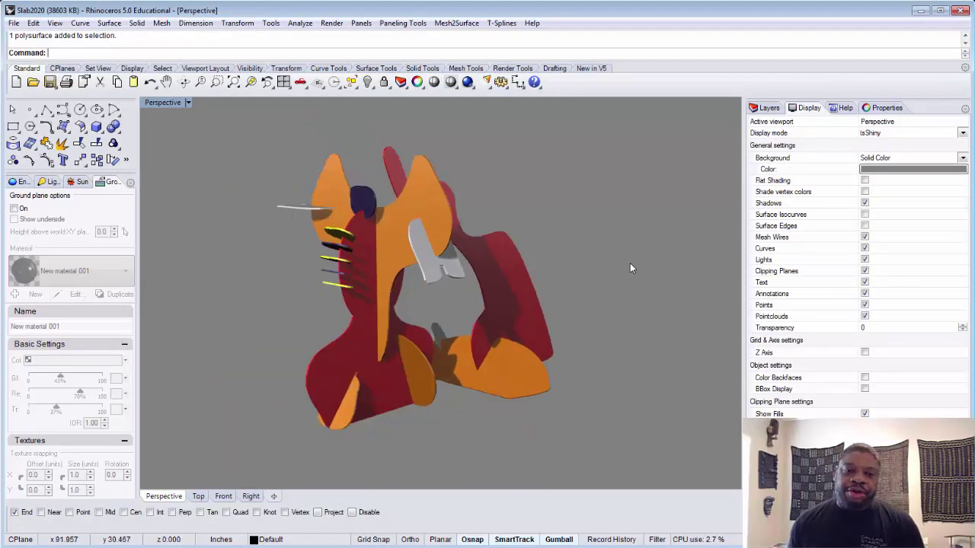
{"action": "scroll", "coordinate": [629, 263], "scroll_direction": "up", "scroll_amount": 2}
{"action": "scroll", "coordinate": [630, 263], "scroll_direction": "down", "scroll_amount": 2}
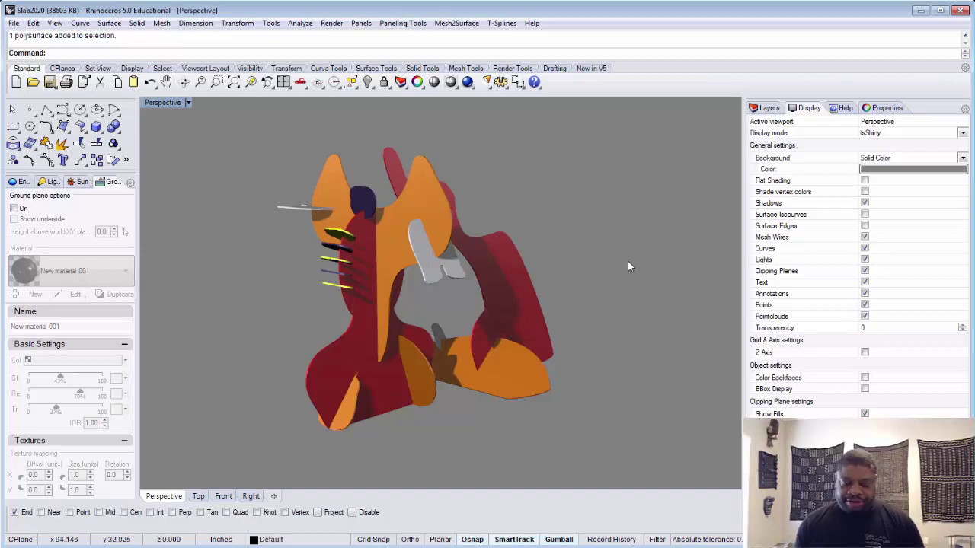
{"action": "scroll", "coordinate": [625, 266], "scroll_direction": "up", "scroll_amount": 2}
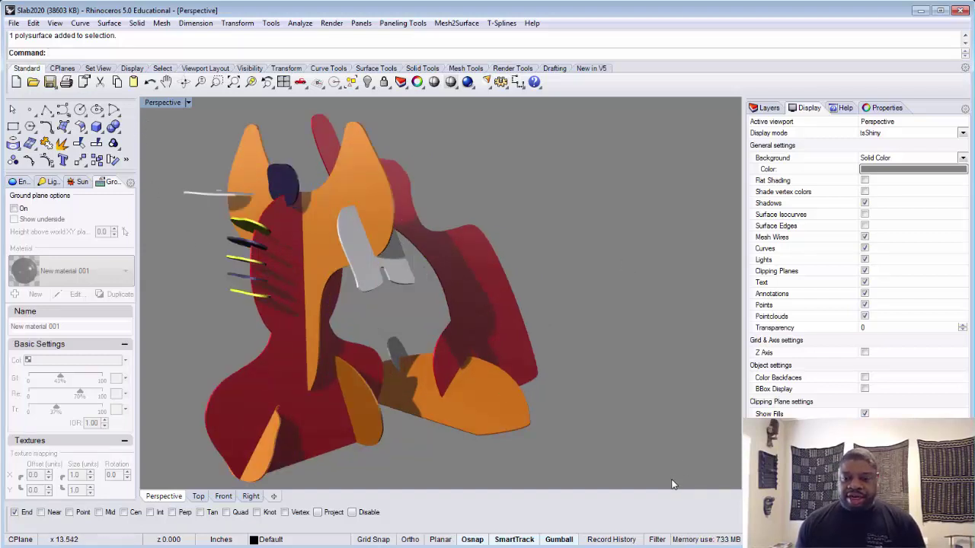
- Run Make2D on all 16 polysurfaces with the 4 View (USA) layout
{"action": "key", "text": "ctrl+a"}
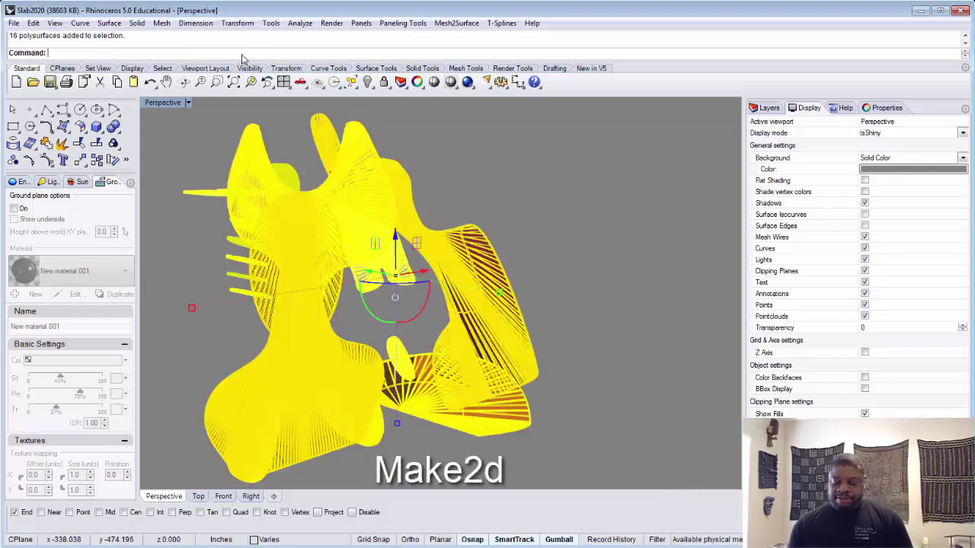
{"action": "type", "text": "Make2D"}
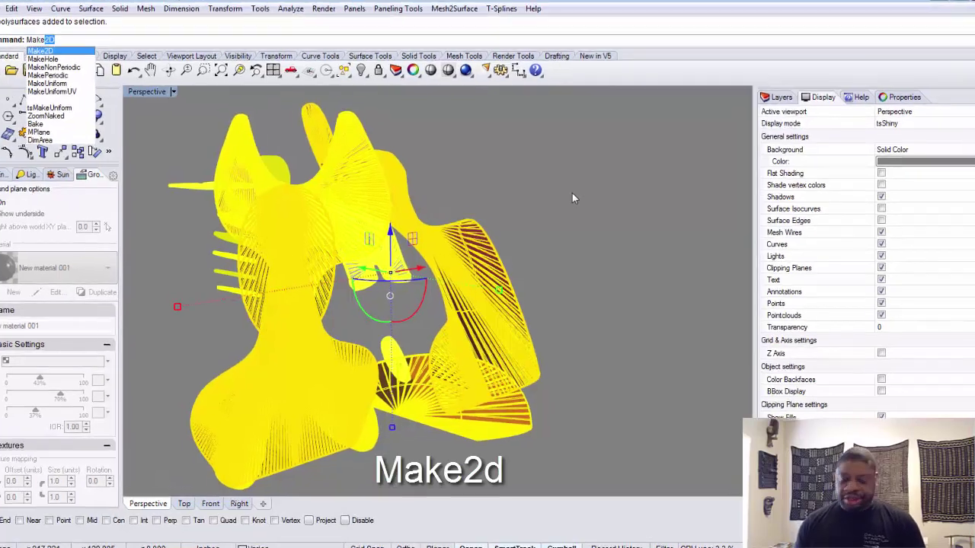
{"action": "key", "text": "Return"}
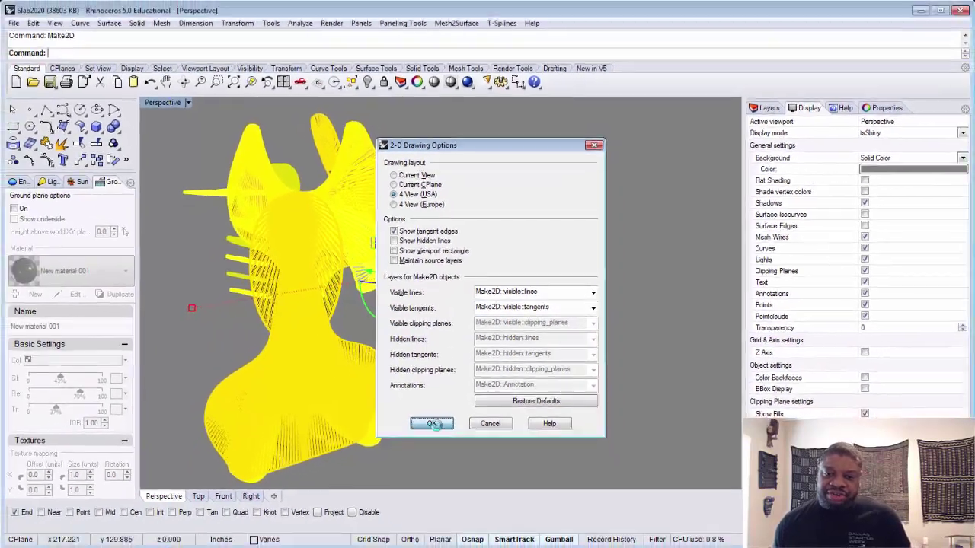
{"action": "left_click", "coordinate": [432, 424]}
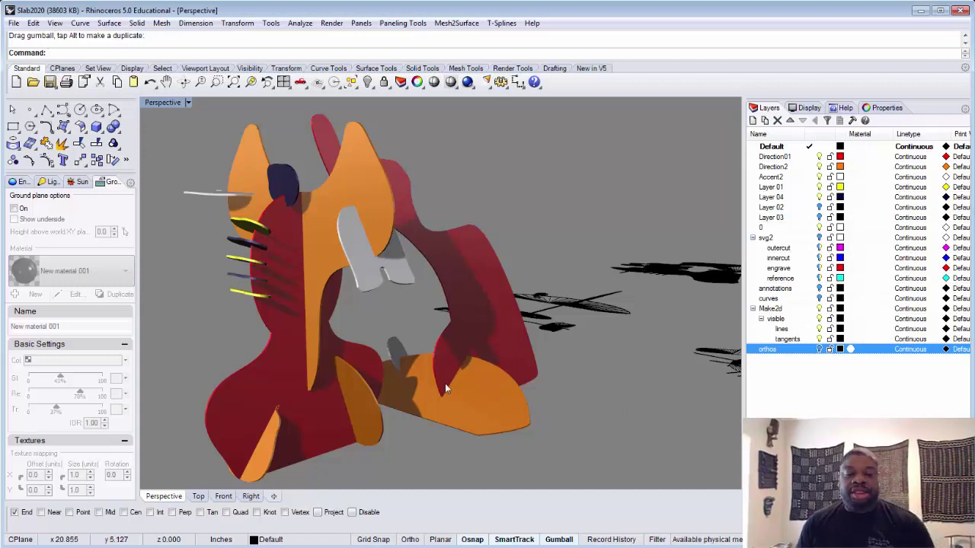
- In the Top view, move the top row of 2D drawings downward
{"action": "left_click", "coordinate": [198, 497]}
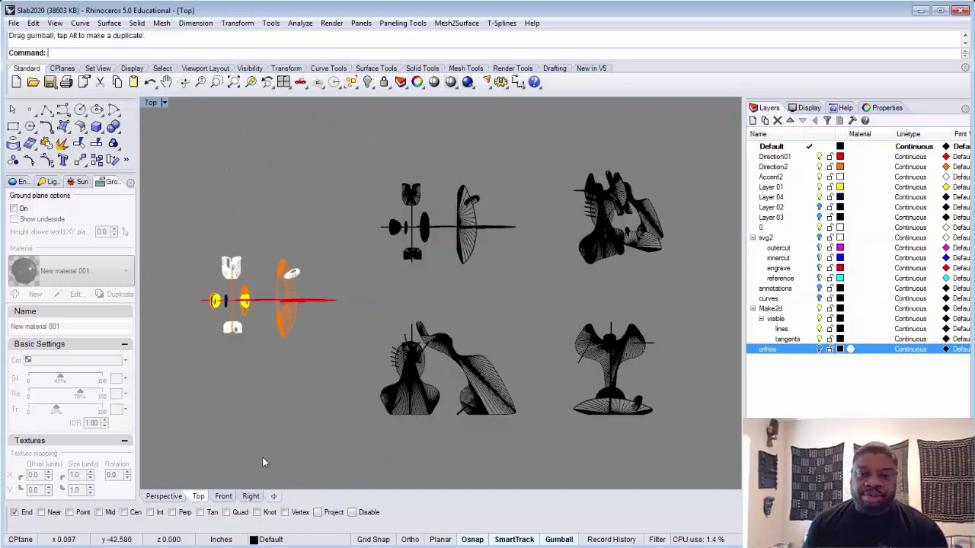
{"action": "scroll", "coordinate": [598, 255], "scroll_direction": "up", "scroll_amount": 3}
{"action": "scroll", "coordinate": [598, 257], "scroll_direction": "down", "scroll_amount": 2}
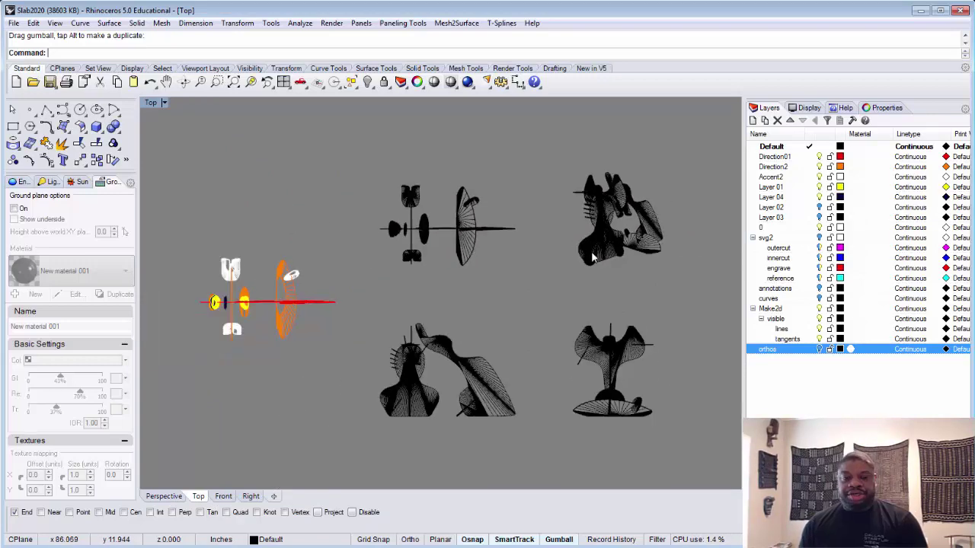
{"action": "scroll", "coordinate": [366, 163], "scroll_direction": "down", "scroll_amount": 2}
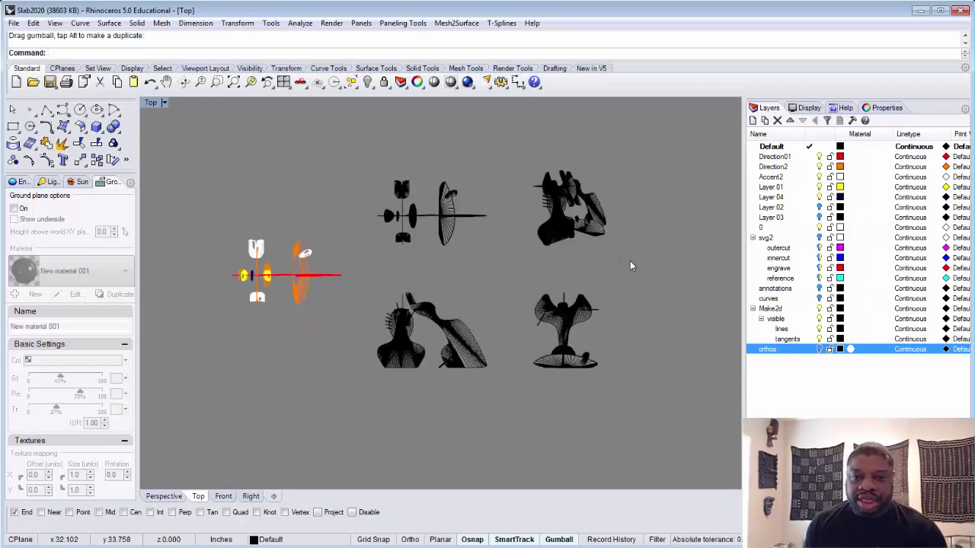
{"action": "scroll", "coordinate": [611, 253], "scroll_direction": "up", "scroll_amount": 2}
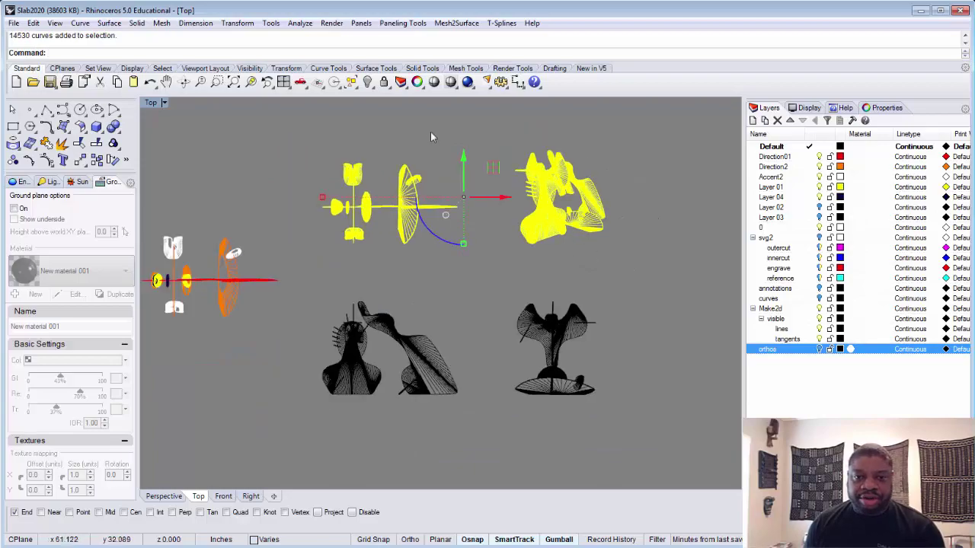
{"action": "left_click_drag", "start_coordinate": [462, 160], "coordinate": [458, 189]}
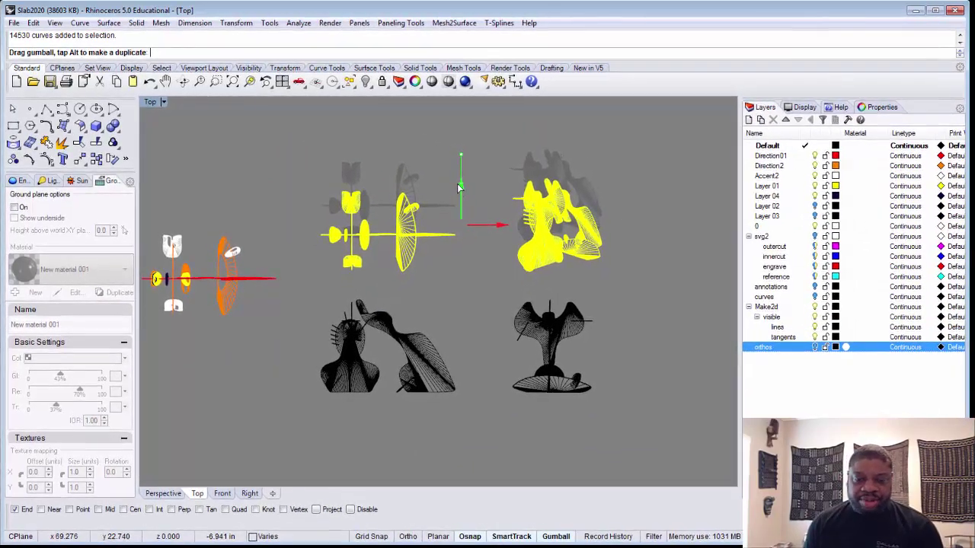
{"action": "key", "text": "Escape"}
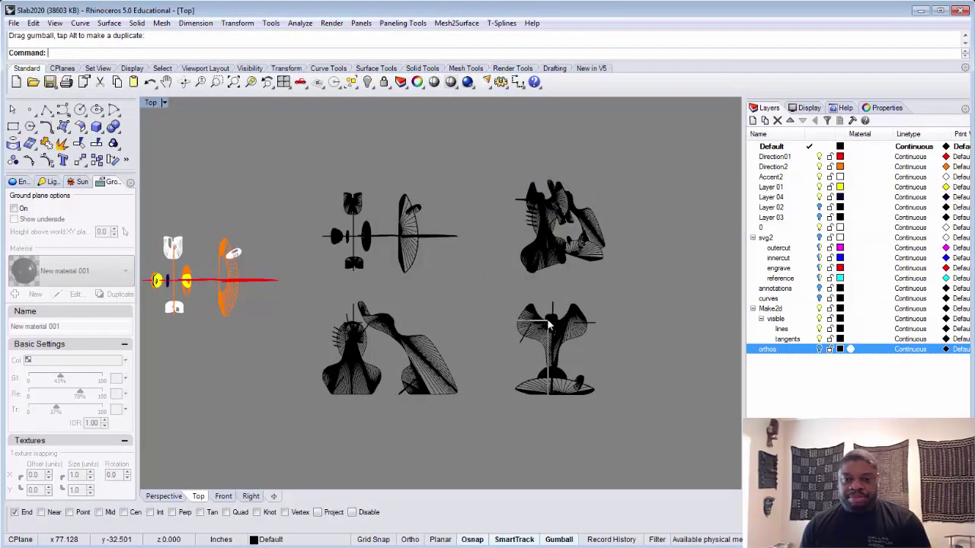
- Shift the two right-hand drawings to the left
{"action": "key", "text": "ctrl+shift+p"}
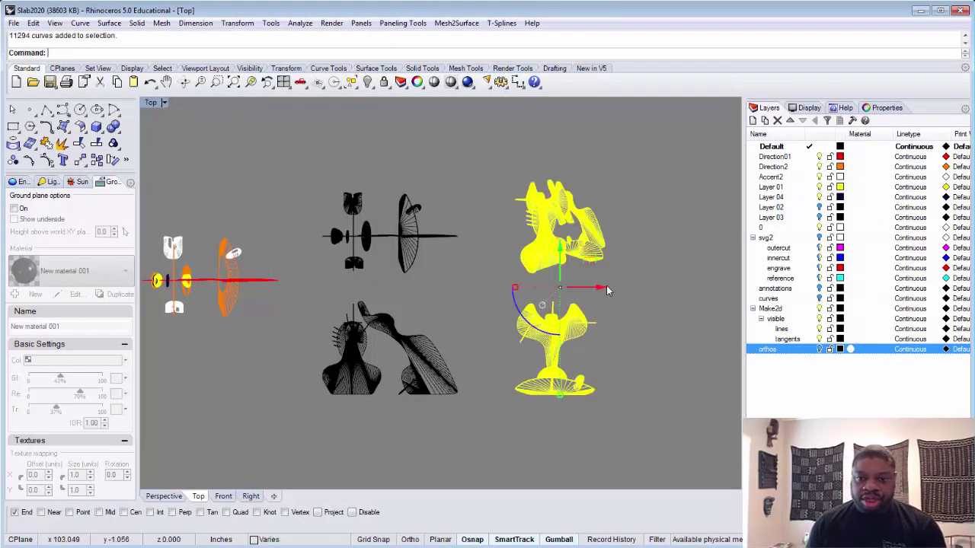
{"action": "left_click_drag", "start_coordinate": [578, 299], "coordinate": [563, 300]}
{"action": "key", "text": "Escape"}
{"action": "scroll", "coordinate": [426, 343], "scroll_direction": "up", "scroll_amount": 5}
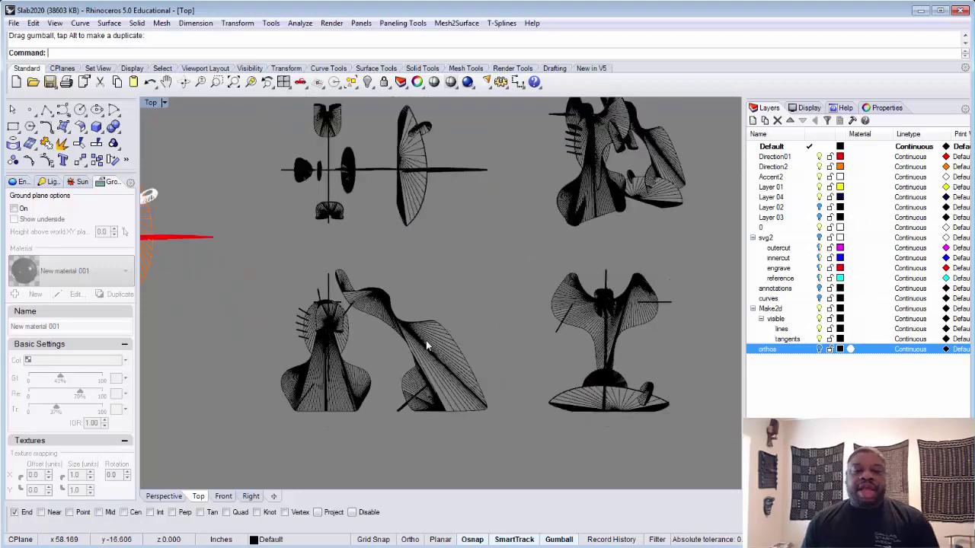
{"action": "scroll", "coordinate": [427, 343], "scroll_direction": "up", "scroll_amount": 2}
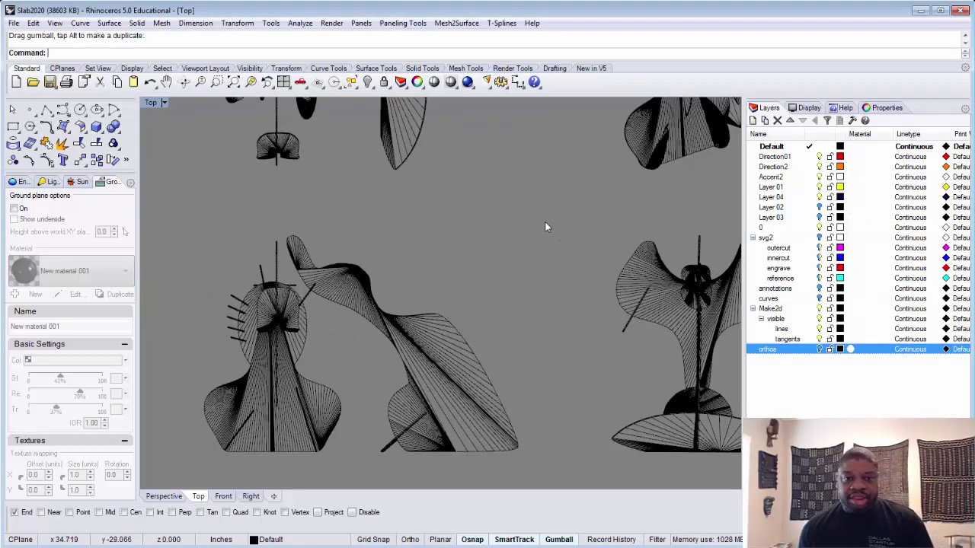
- Draw 32.119 × 22.172 and 19.099 × 22.172 bounding boxes around the lower-left and lower-right views
{"action": "left_click_drag", "start_coordinate": [545, 227], "coordinate": [543, 230]}
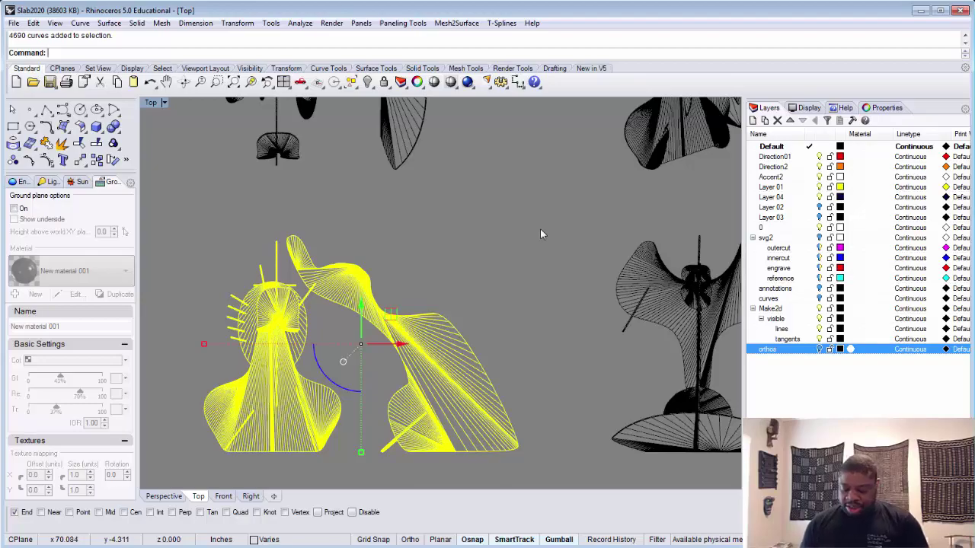
{"action": "type", "text": "Boun"}
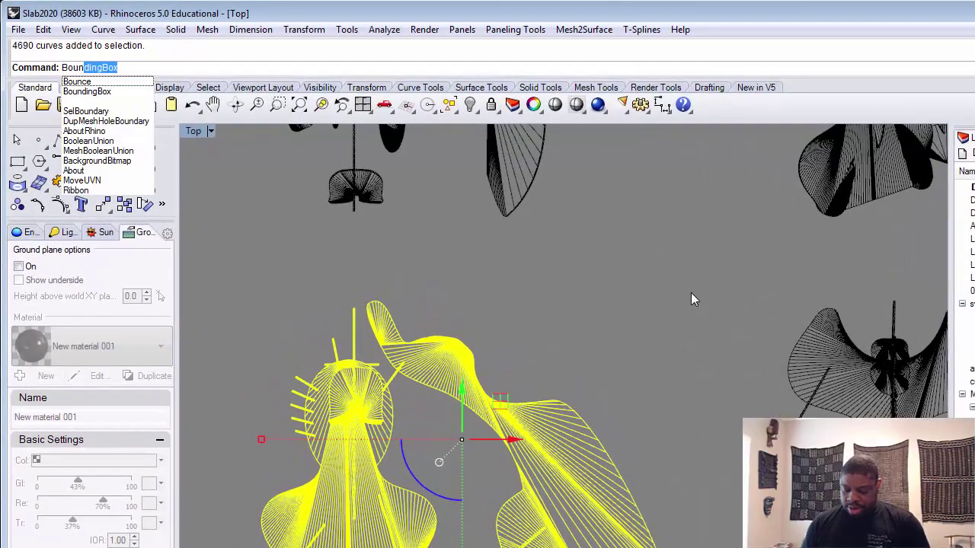
{"action": "type", "text": "ding"}
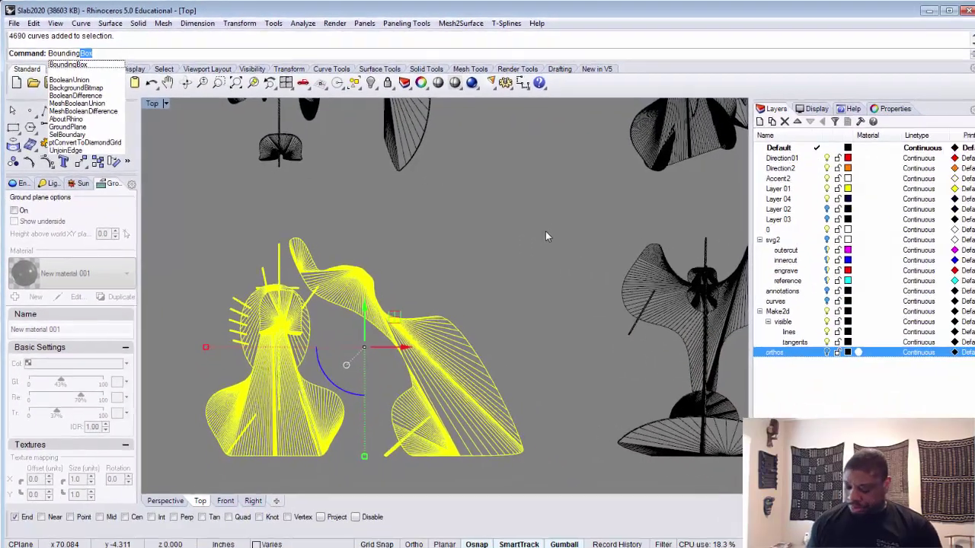
{"action": "key", "text": "Return"}
{"action": "key", "text": "Return"}
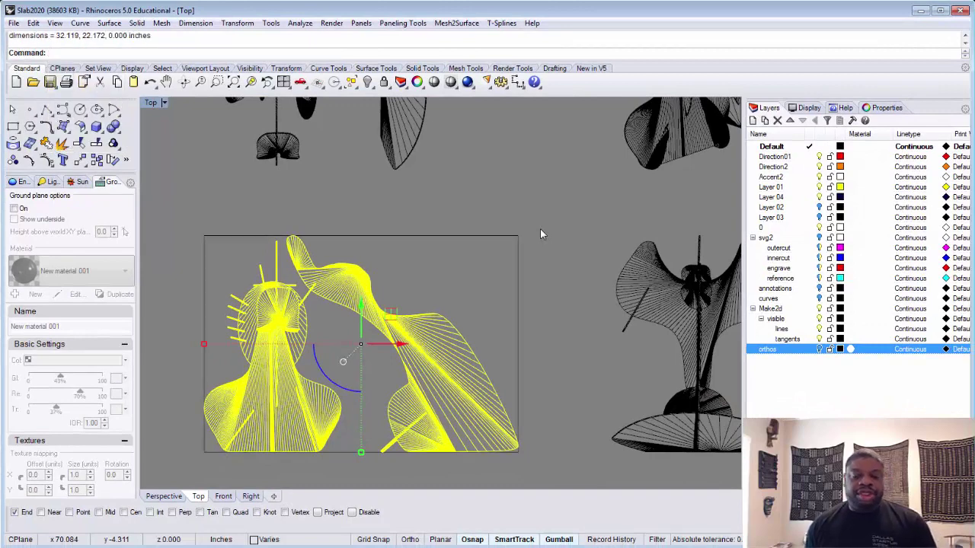
{"action": "scroll", "coordinate": [496, 301], "scroll_direction": "down", "scroll_amount": 2}
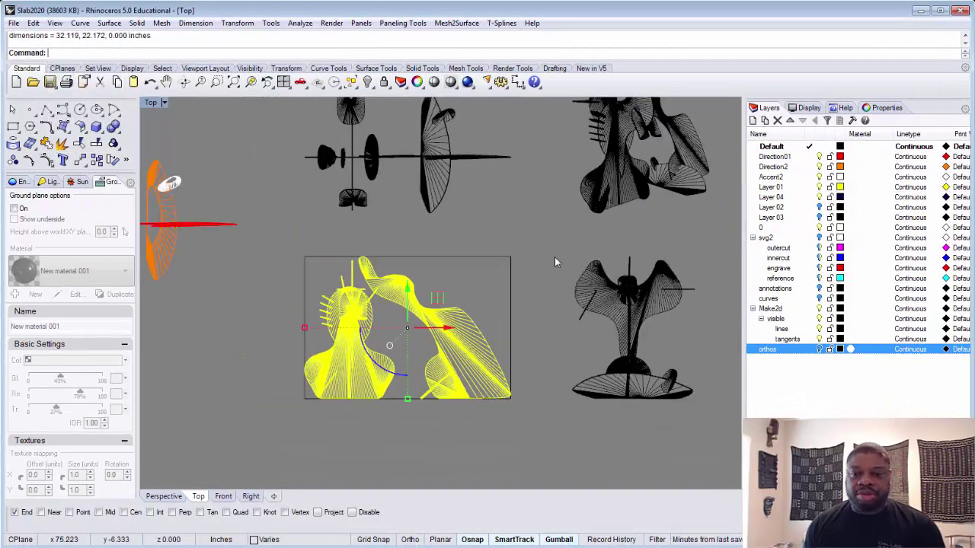
{"action": "left_click_drag", "start_coordinate": [554, 262], "coordinate": [709, 423]}
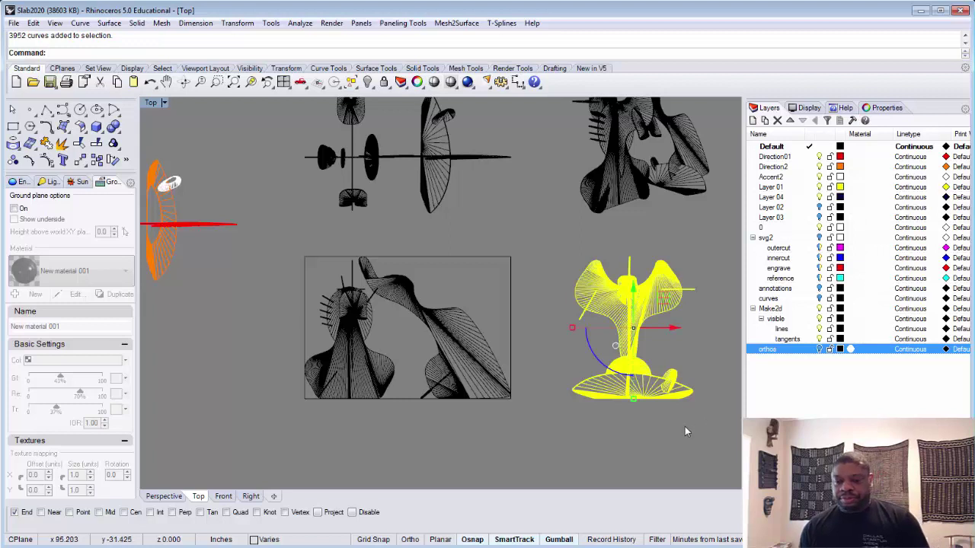
{"action": "key", "text": "Return"}
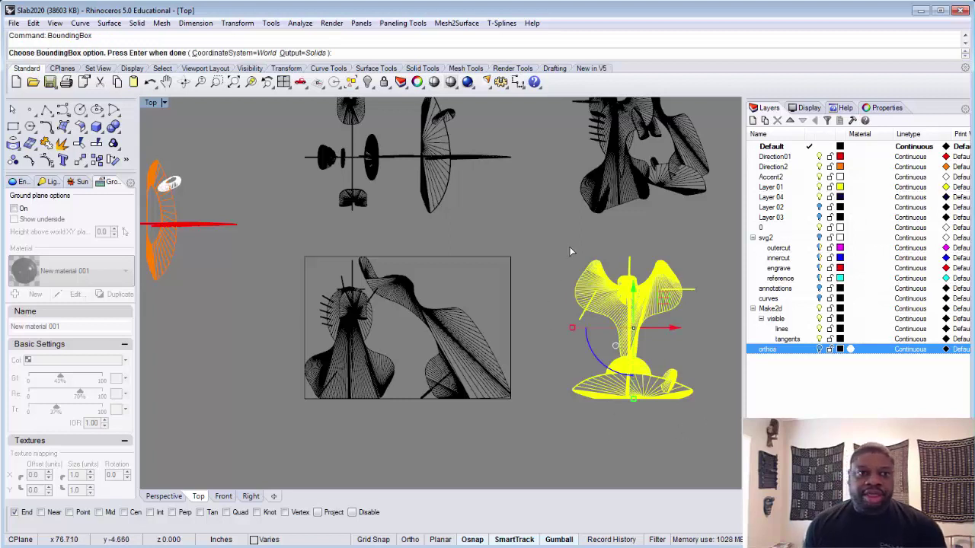
{"action": "key", "text": "Return"}
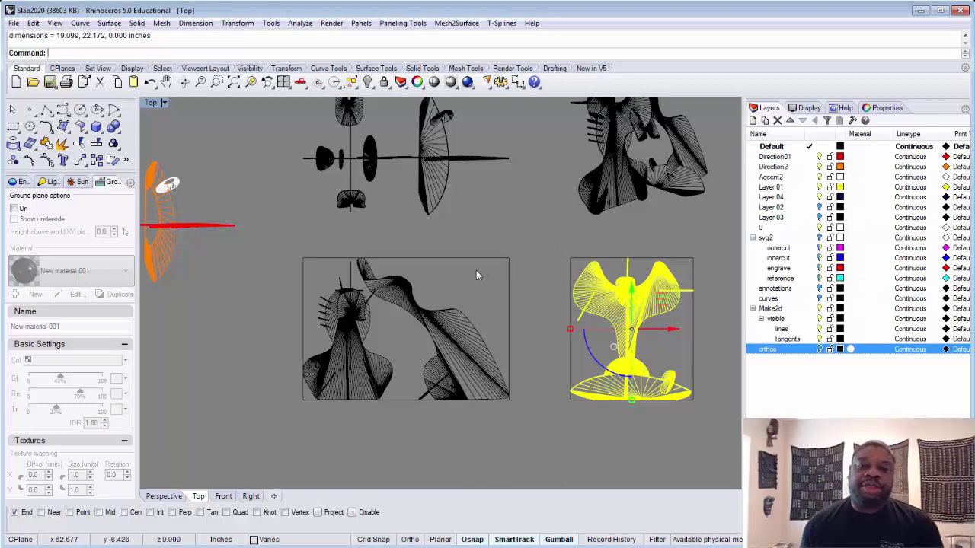
{"action": "scroll", "coordinate": [484, 276], "scroll_direction": "down", "scroll_amount": 2}
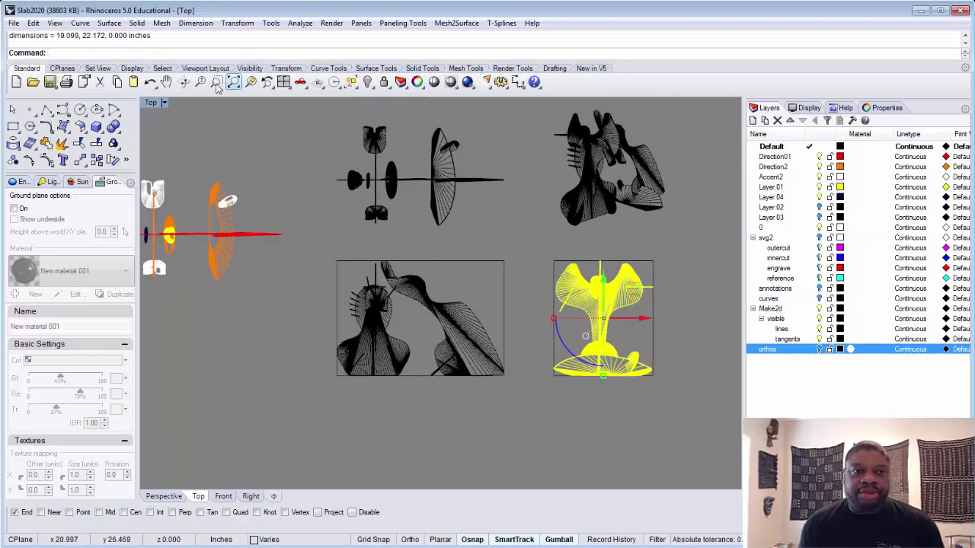
{"action": "scroll", "coordinate": [431, 219], "scroll_direction": "up", "scroll_amount": 2}
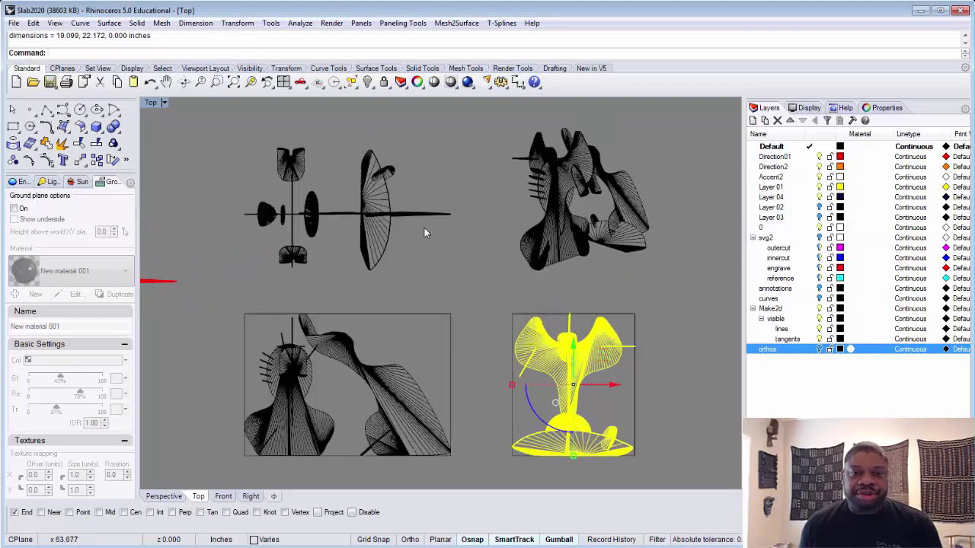
- Dimension the left frame with a 32.12 width above and 22.17 height beside it
{"action": "left_click", "coordinate": [194, 23]}
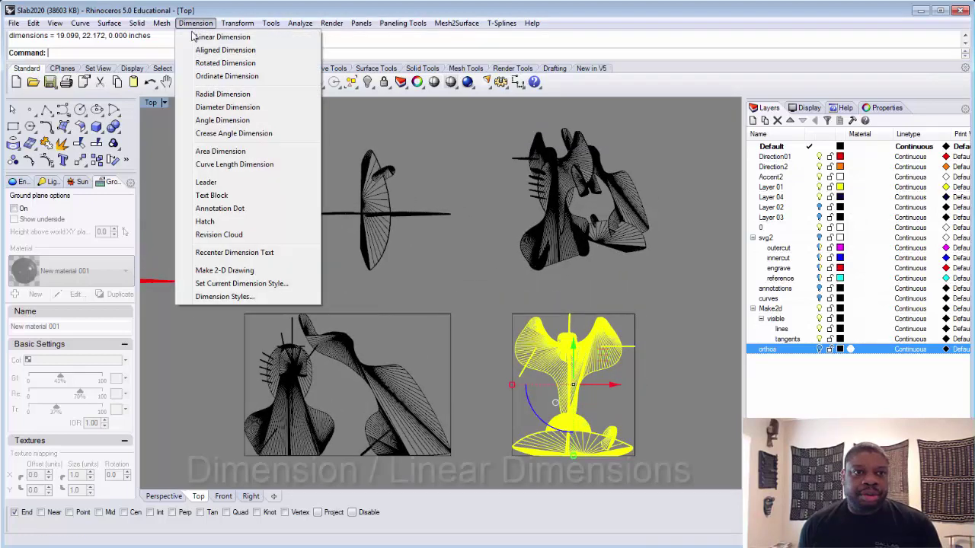
{"action": "left_click", "coordinate": [220, 35]}
{"action": "left_click", "coordinate": [246, 314]}
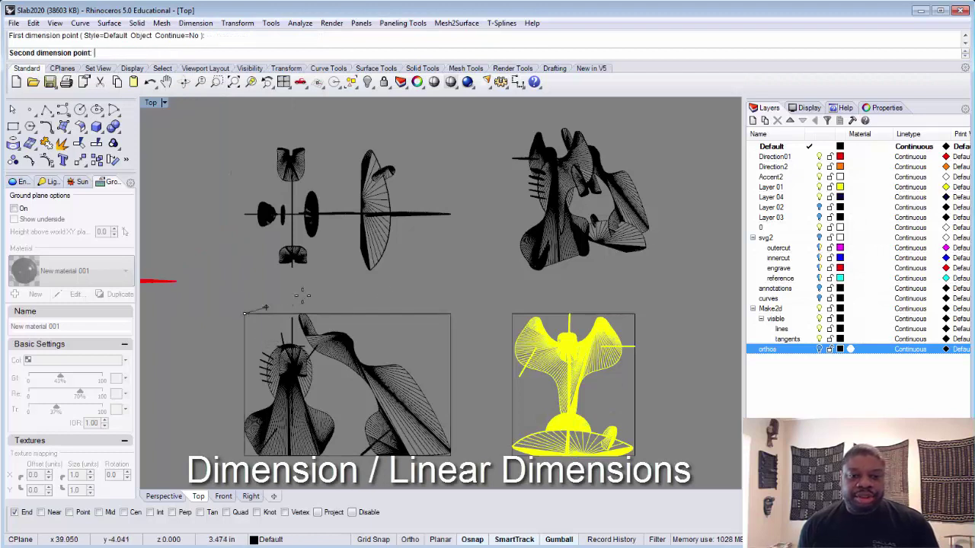
{"action": "left_click", "coordinate": [447, 313]}
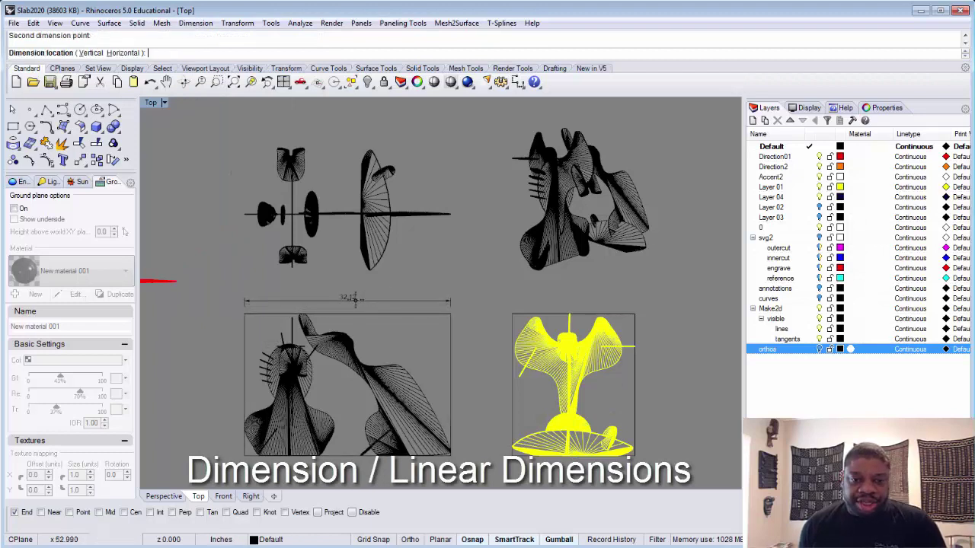
{"action": "left_click", "coordinate": [355, 301]}
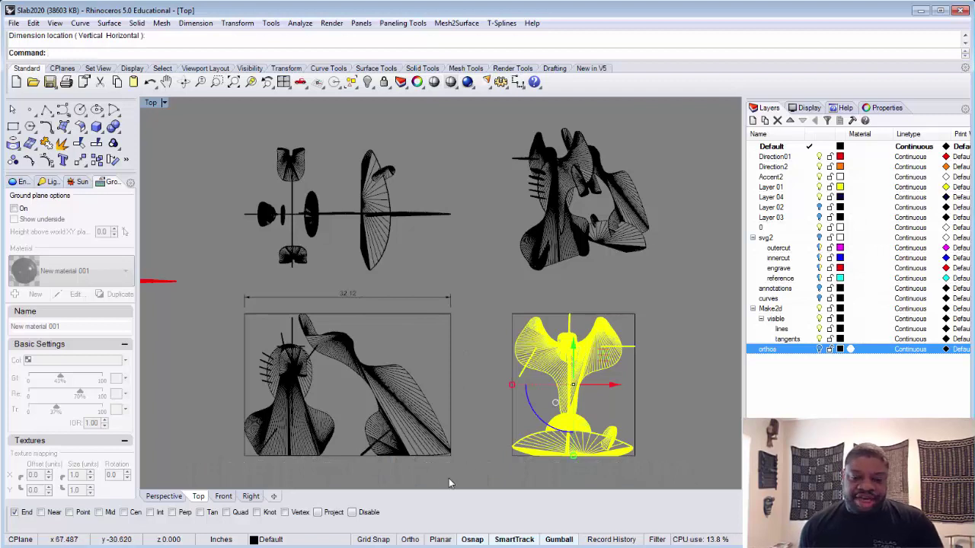
{"action": "right_click", "coordinate": [476, 325]}
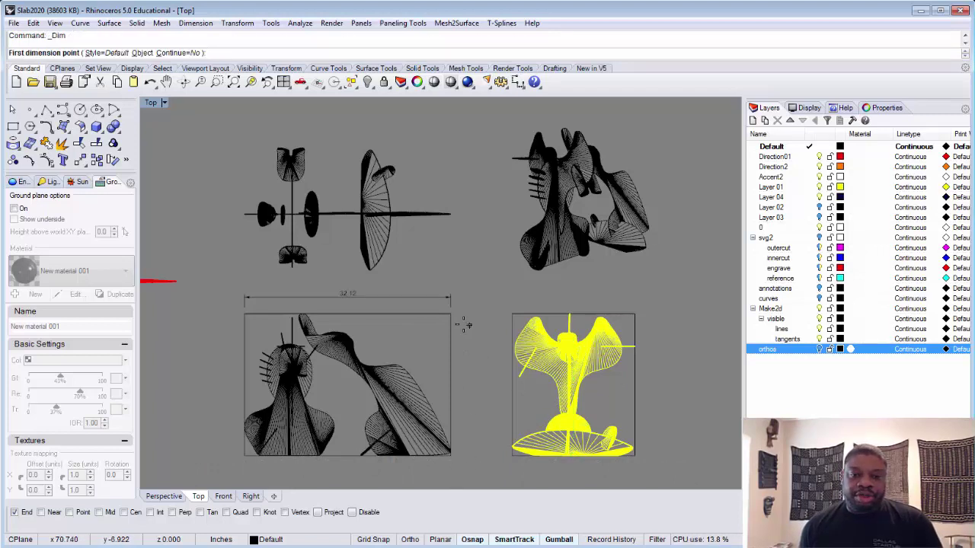
{"action": "left_click", "coordinate": [450, 313]}
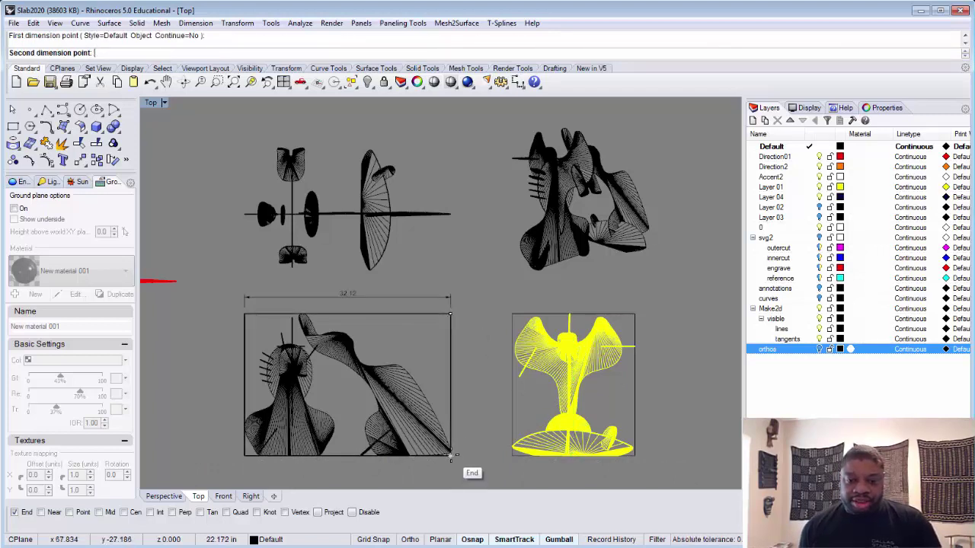
{"action": "left_click", "coordinate": [462, 464]}
{"action": "left_click", "coordinate": [479, 424]}
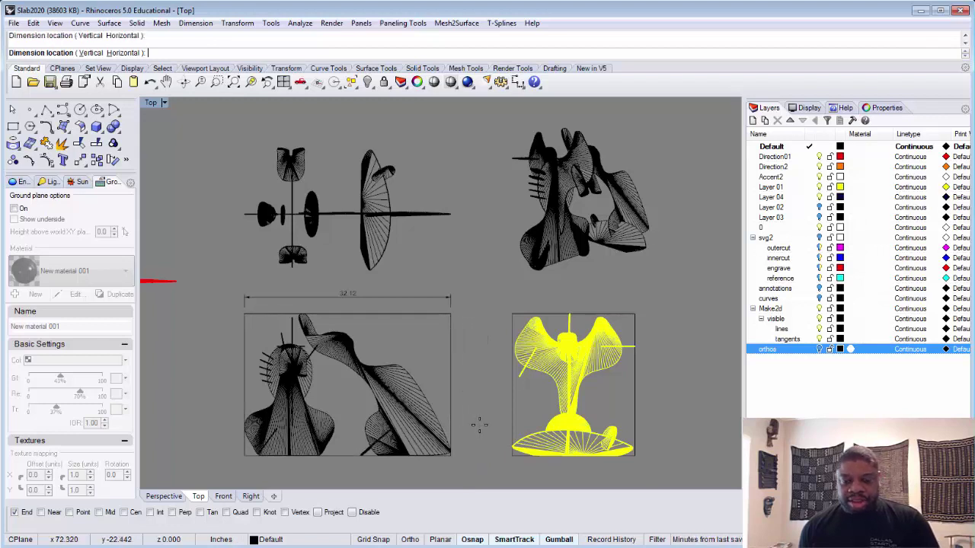
- Add a 19.10 width dimension above the right frame
{"action": "right_click", "coordinate": [659, 353]}
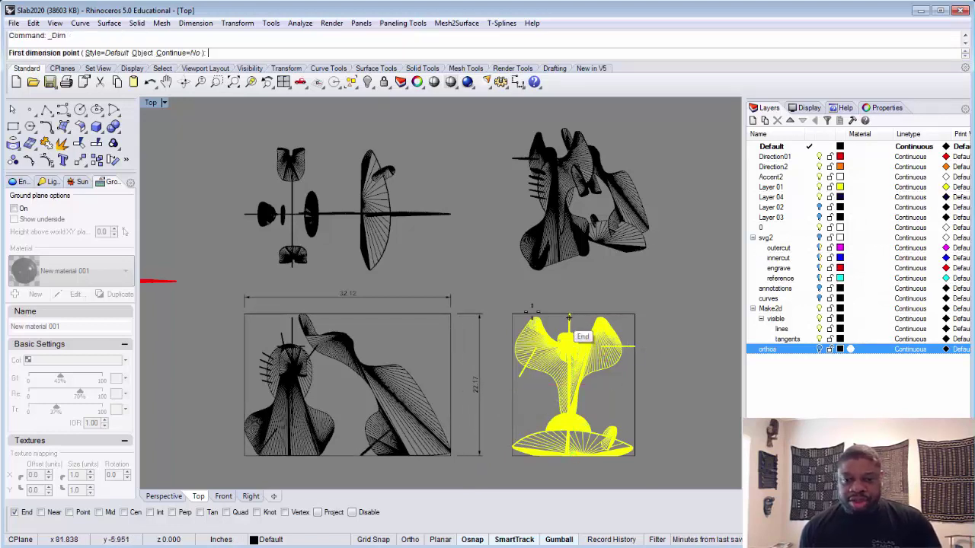
{"action": "left_click", "coordinate": [512, 313]}
{"action": "left_click", "coordinate": [634, 314]}
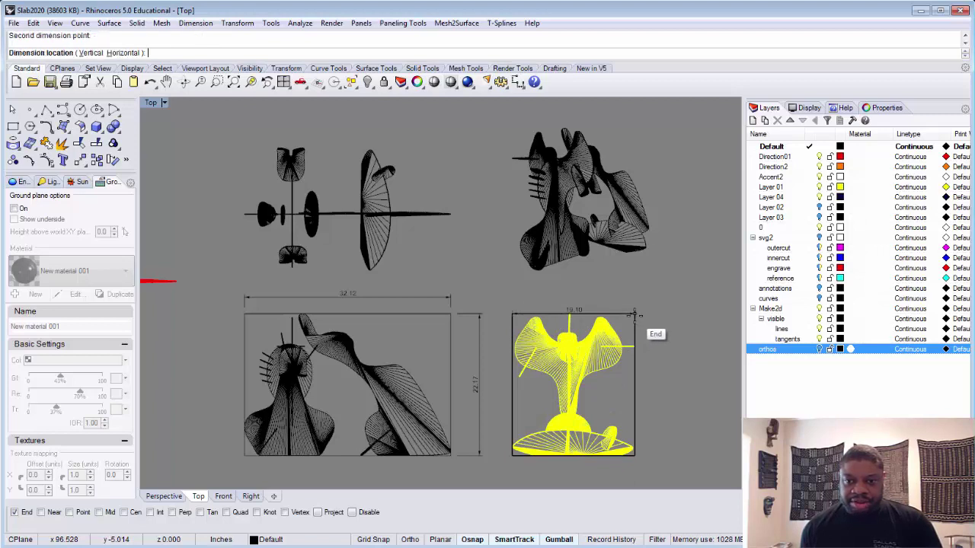
{"action": "left_click", "coordinate": [626, 295]}
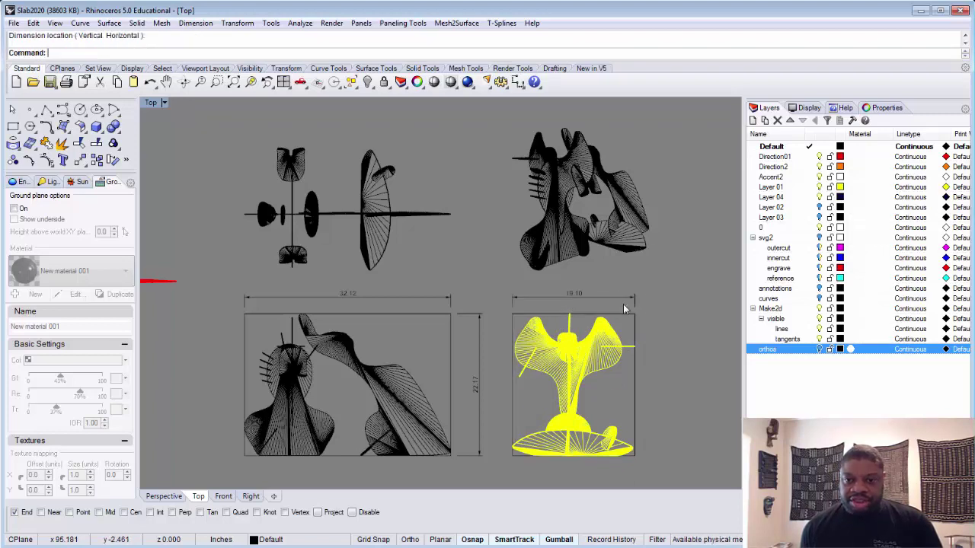
{"action": "mouse_move", "coordinate": [224, 144]}
{"action": "left_mouse_down"}
{"action": "mouse_move", "coordinate": [358, 248]}
{"action": "mouse_move", "coordinate": [467, 266]}
{"action": "left_mouse_up"}
- Draw a bounding rectangle around the top-left drawing
{"action": "middle_click", "coordinate": [341, 54]}
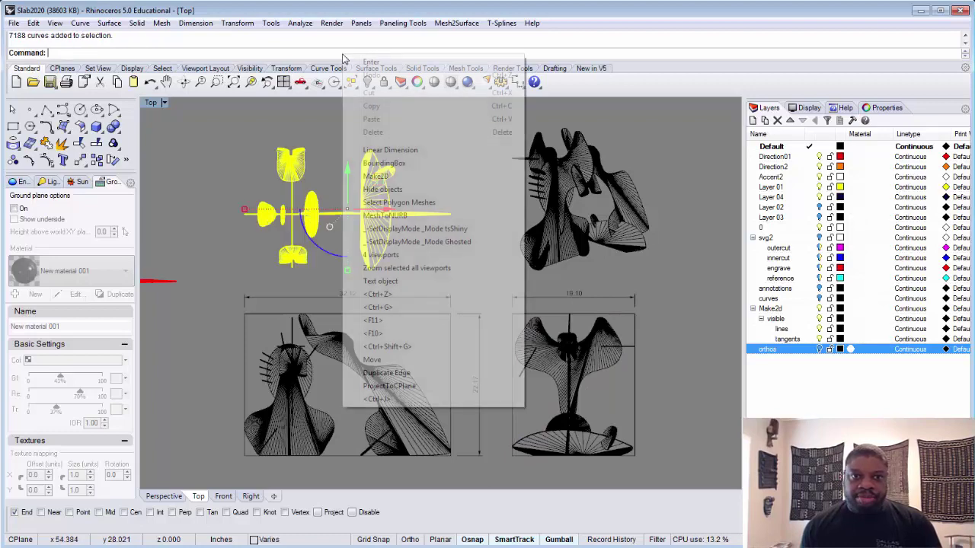
{"action": "left_click", "coordinate": [389, 159]}
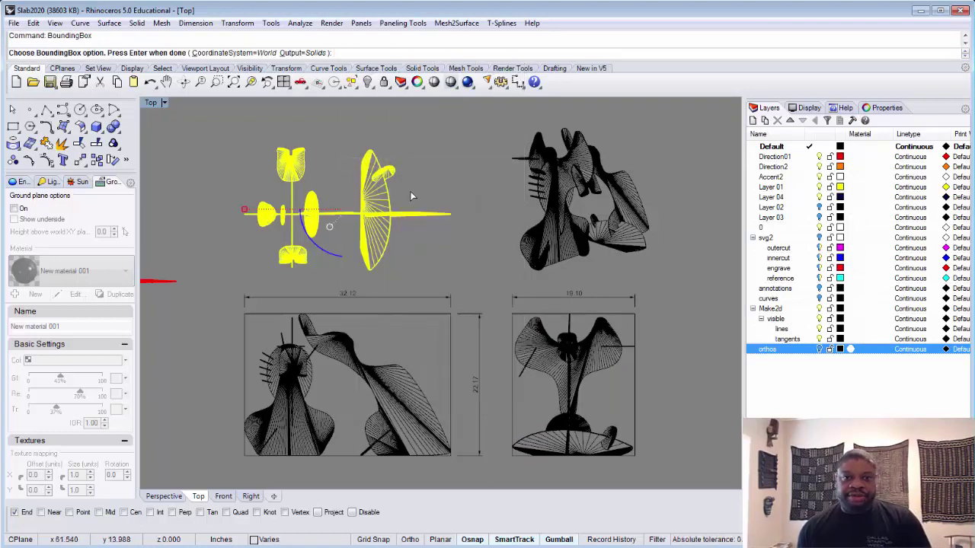
{"action": "key", "text": "Return"}
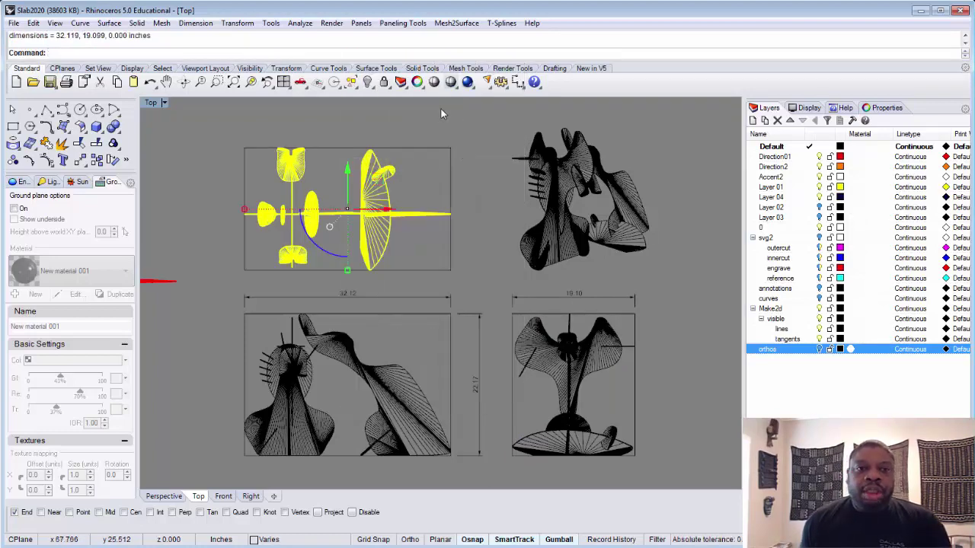
- Add a vertical 19.10 linear dimension along the rectangle's right side
{"action": "middle_click", "coordinate": [405, 51]}
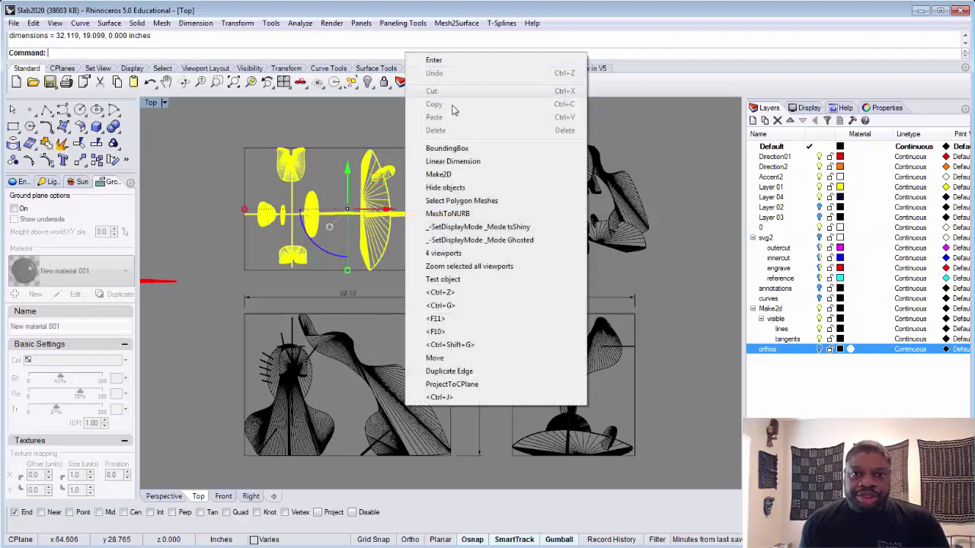
{"action": "left_click", "coordinate": [452, 160]}
{"action": "left_click", "coordinate": [451, 151]}
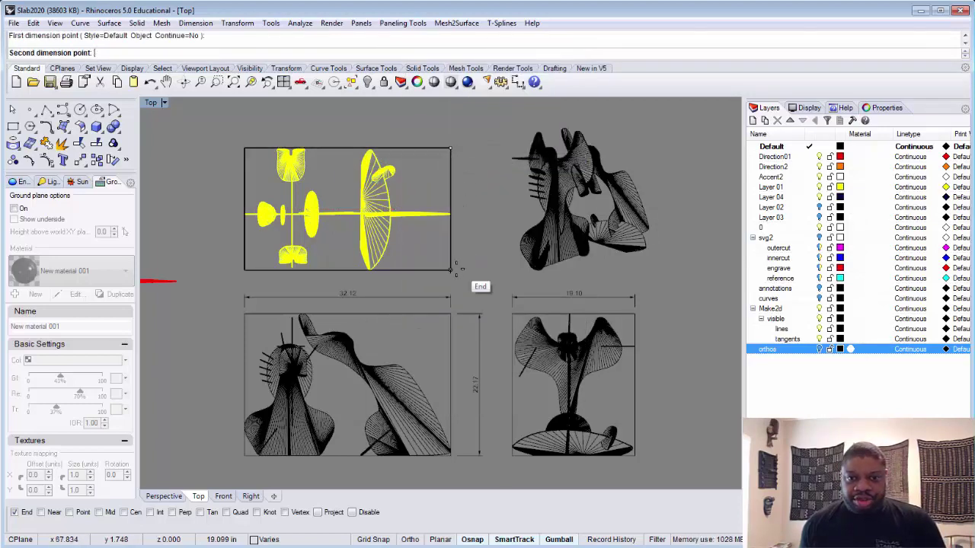
{"action": "left_click", "coordinate": [461, 271]}
{"action": "left_click", "coordinate": [469, 260]}
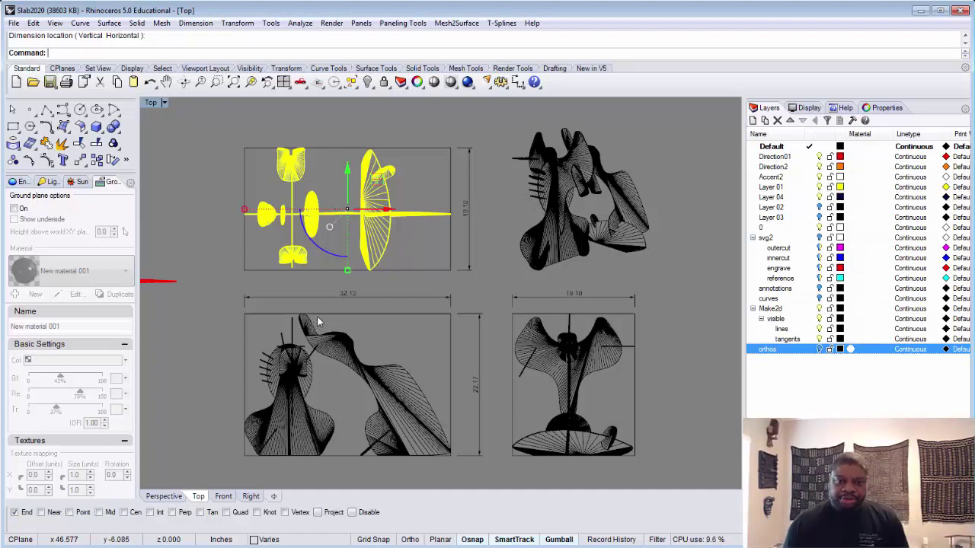
{"action": "scroll", "coordinate": [318, 314], "scroll_direction": "up", "scroll_amount": 3}
{"action": "scroll", "coordinate": [322, 304], "scroll_direction": "down", "scroll_amount": 1}
{"action": "right_click_drag", "start_coordinate": [325, 301], "coordinate": [388, 289]}
- Select the 32.12 dimension and open the Default dimension style settings
{"action": "left_click", "coordinate": [420, 258]}
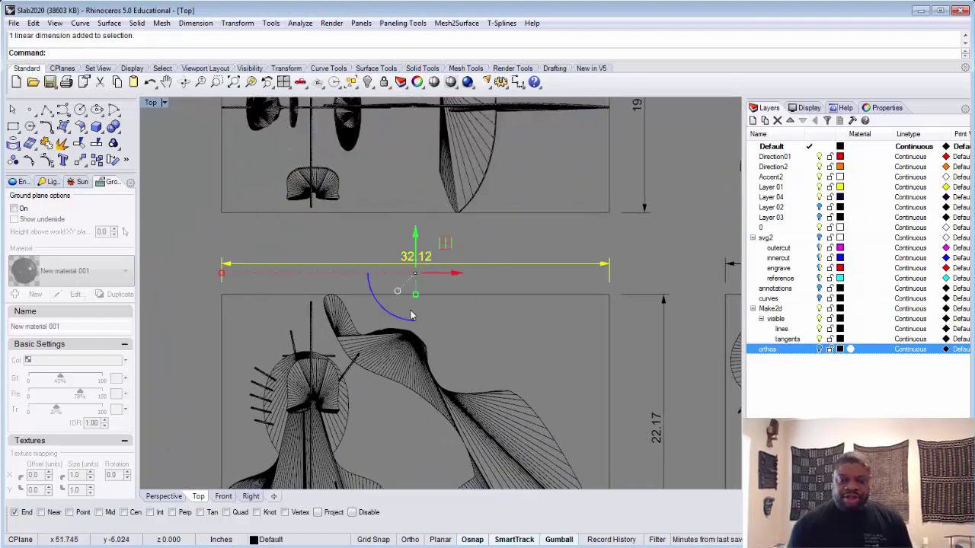
{"action": "scroll", "coordinate": [411, 315], "scroll_direction": "down", "scroll_amount": 4}
{"action": "scroll", "coordinate": [411, 304], "scroll_direction": "up", "scroll_amount": 5}
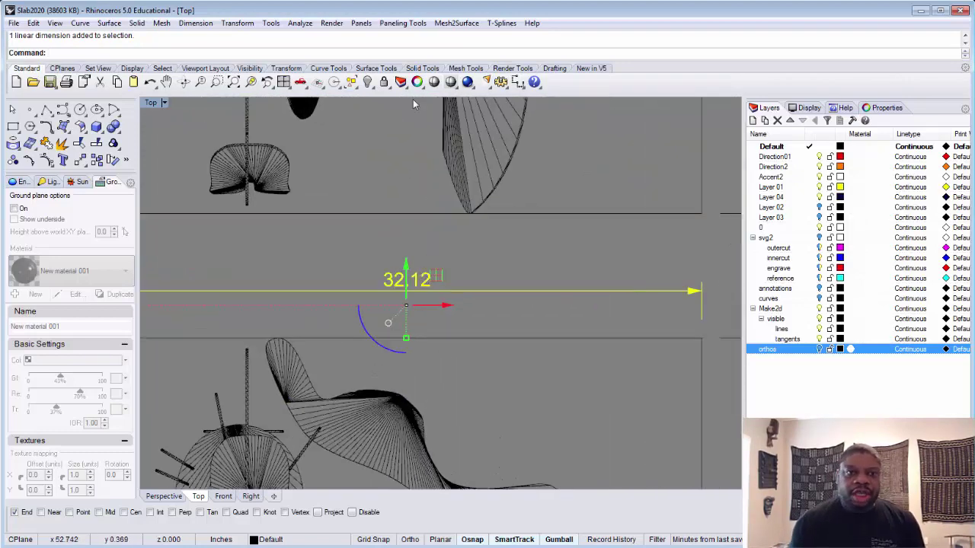
{"action": "left_click", "coordinate": [196, 23]}
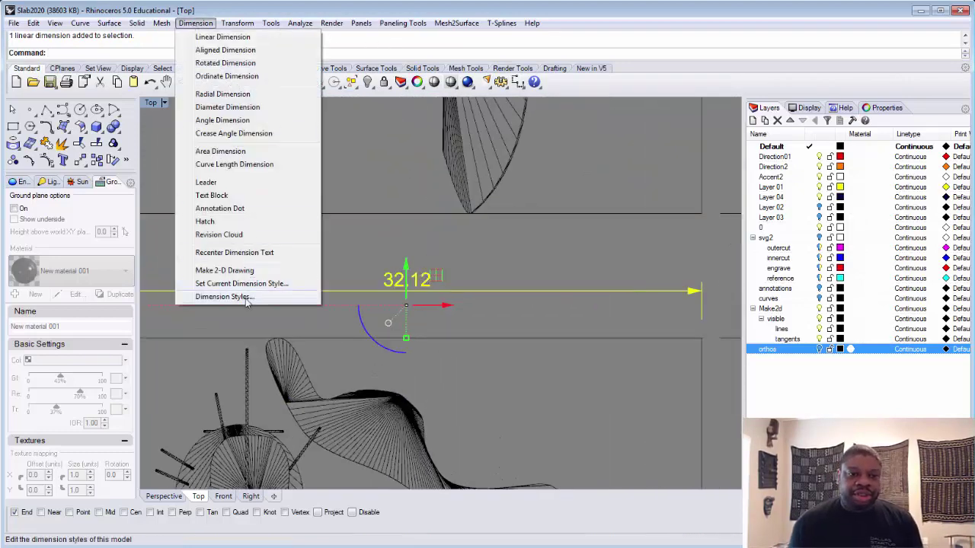
{"action": "left_click", "coordinate": [223, 296]}
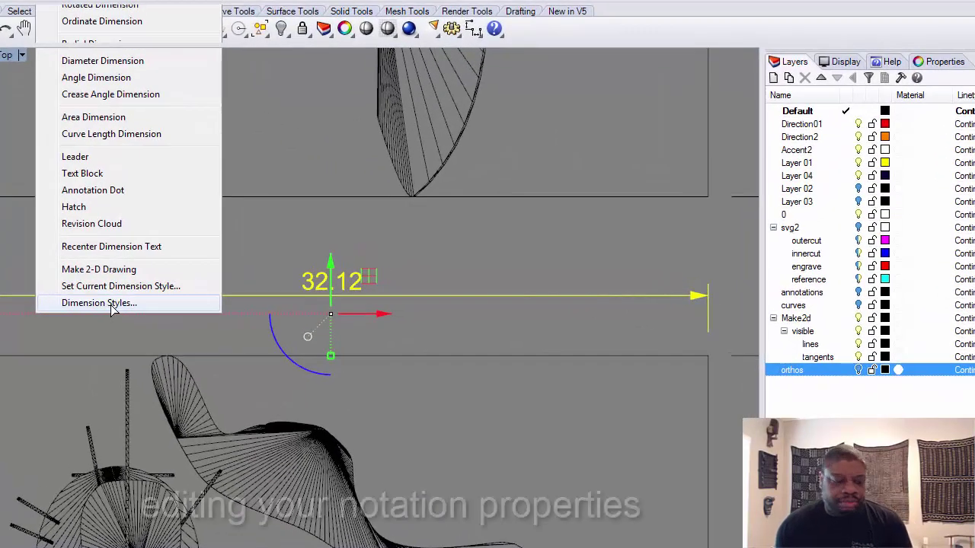
{"action": "left_click", "coordinate": [122, 303]}
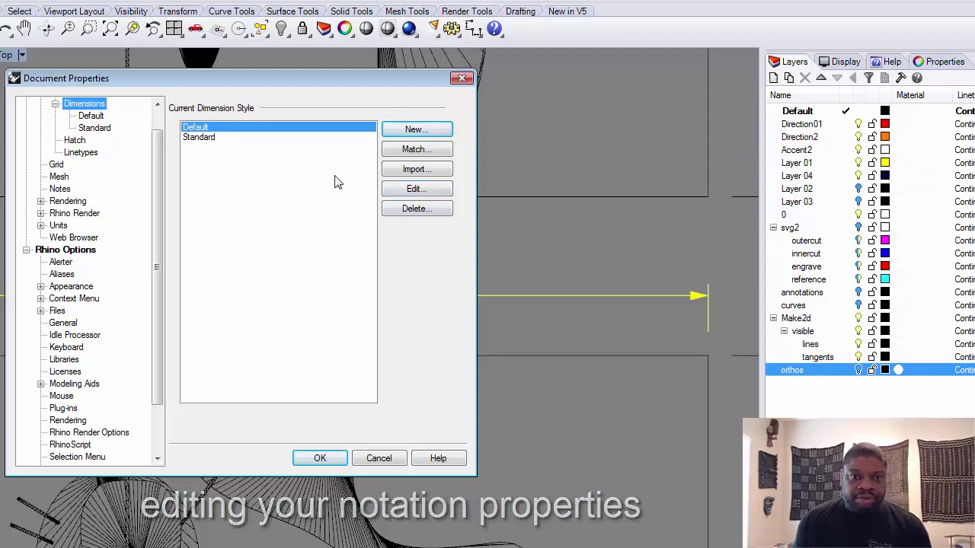
{"action": "left_click", "coordinate": [412, 191]}
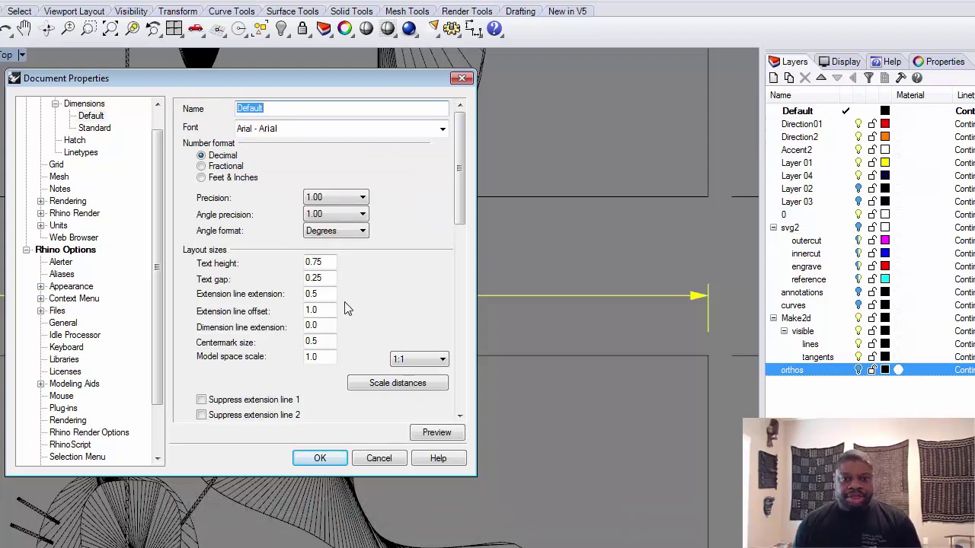
{"action": "left_click_drag", "start_coordinate": [344, 91], "coordinate": [939, 95]}
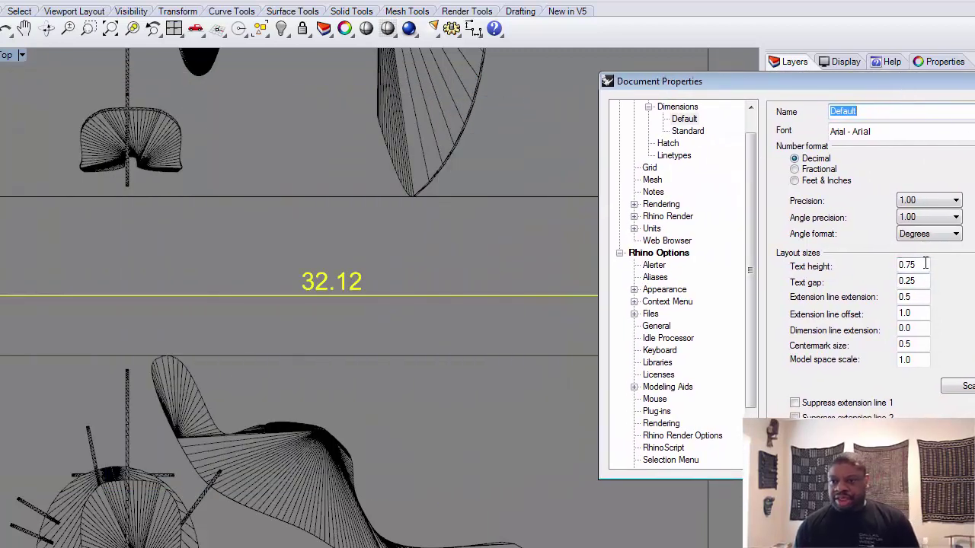
- Enter a 1.0 text height, preview it, and keep precision at 1.00
{"action": "left_click_drag", "start_coordinate": [926, 263], "coordinate": [878, 269]}
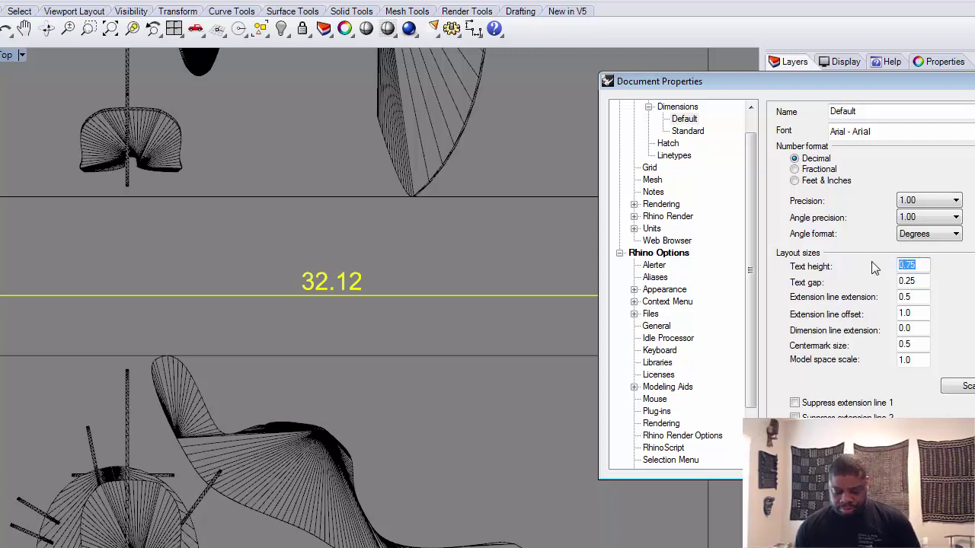
{"action": "type", "text": "1.0"}
{"action": "key", "text": "Tab"}
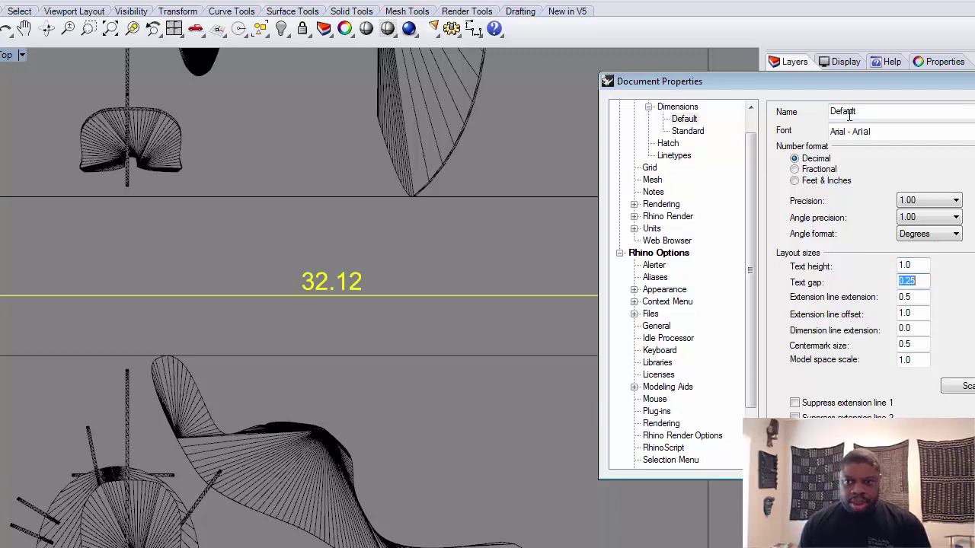
{"action": "left_click", "coordinate": [330, 376]}
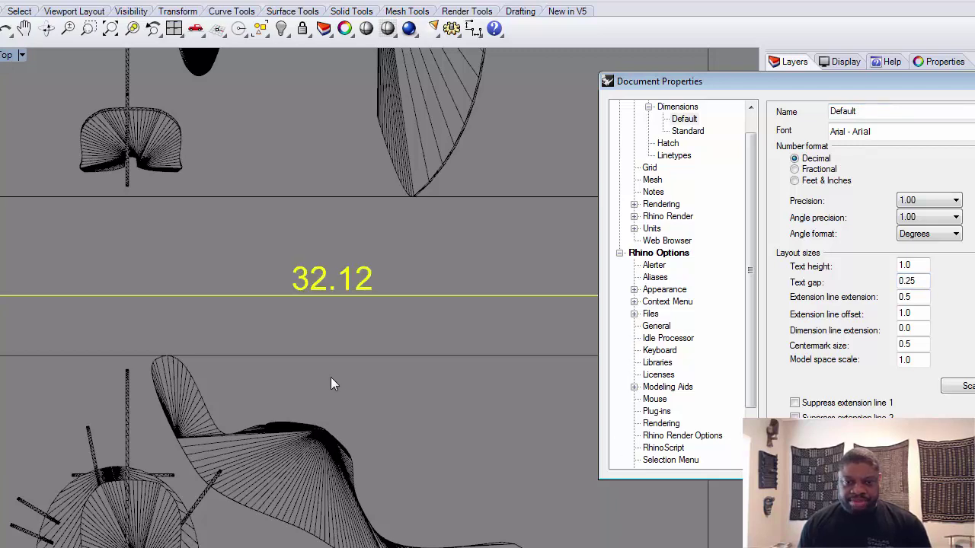
{"action": "left_click", "coordinate": [942, 200]}
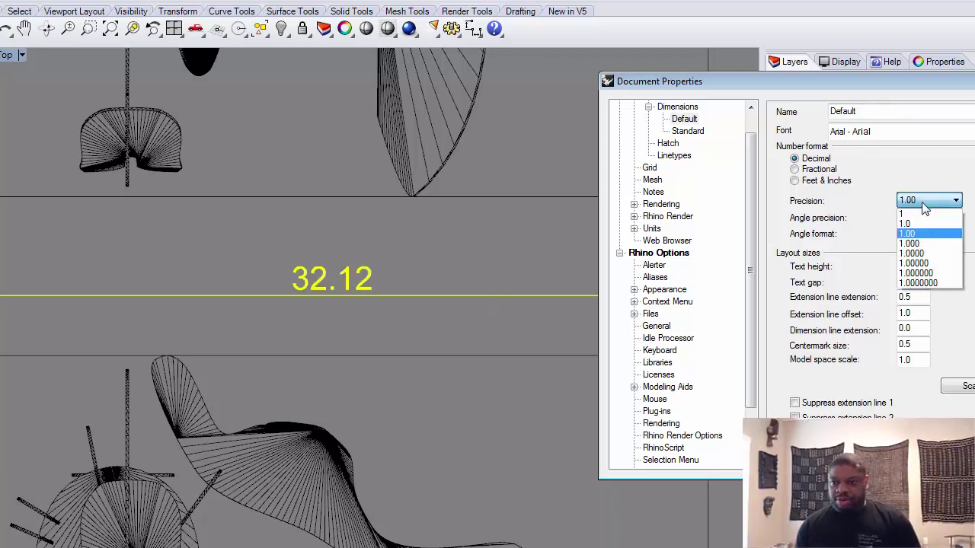
{"action": "left_click", "coordinate": [918, 233]}
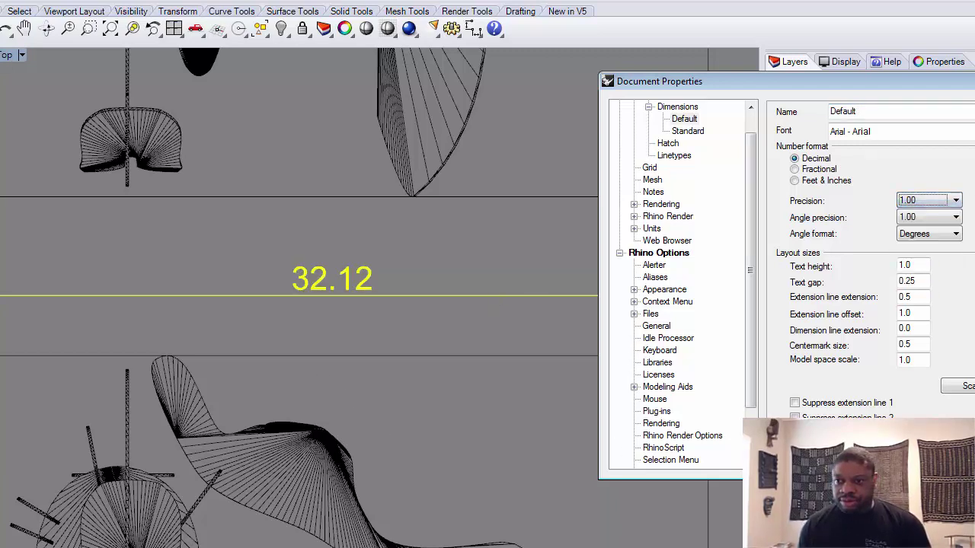
- Change the text height to 1.5, apply the style, and recentre the views
{"action": "left_click", "coordinate": [909, 265]}
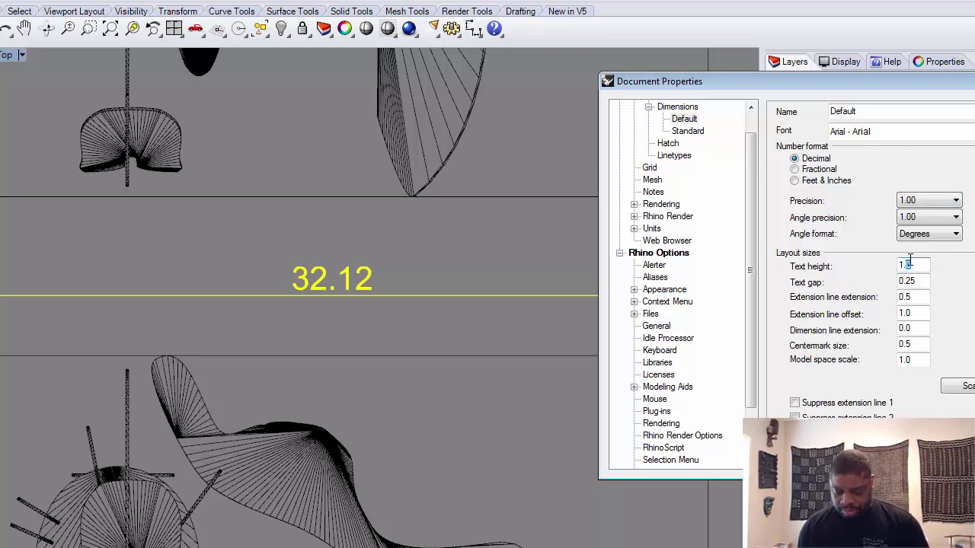
{"action": "type", "text": "5"}
{"action": "key", "text": "Tab"}
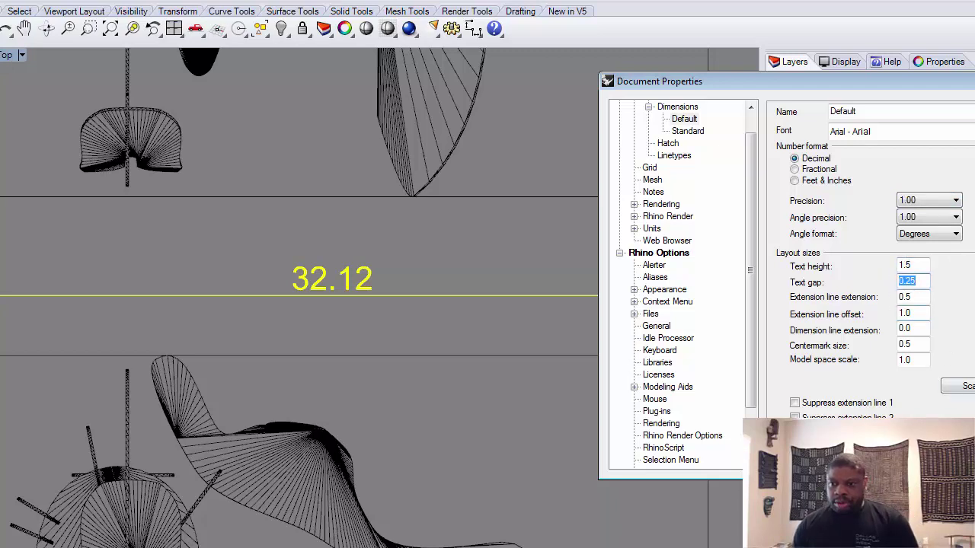
{"action": "key", "text": "Return"}
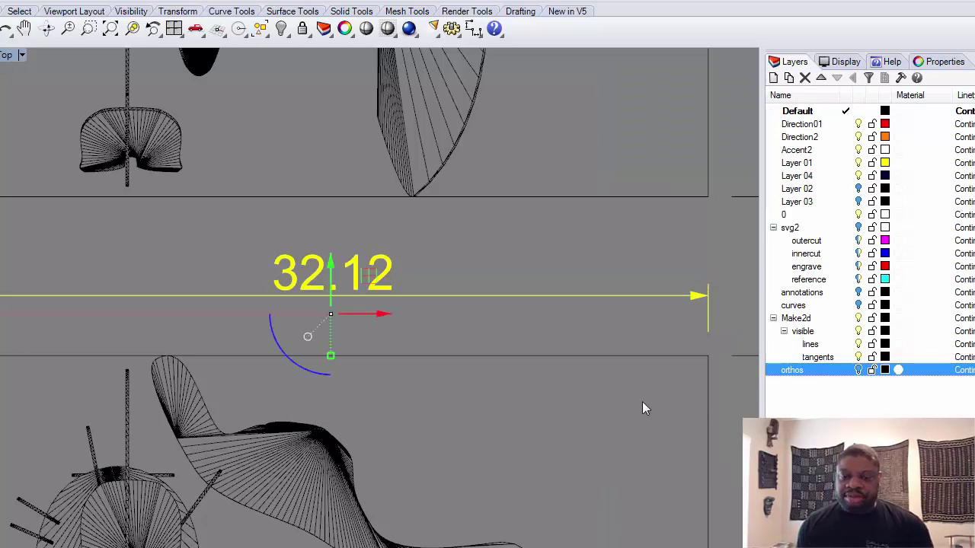
{"action": "scroll", "coordinate": [446, 404], "scroll_direction": "down", "scroll_amount": 5}
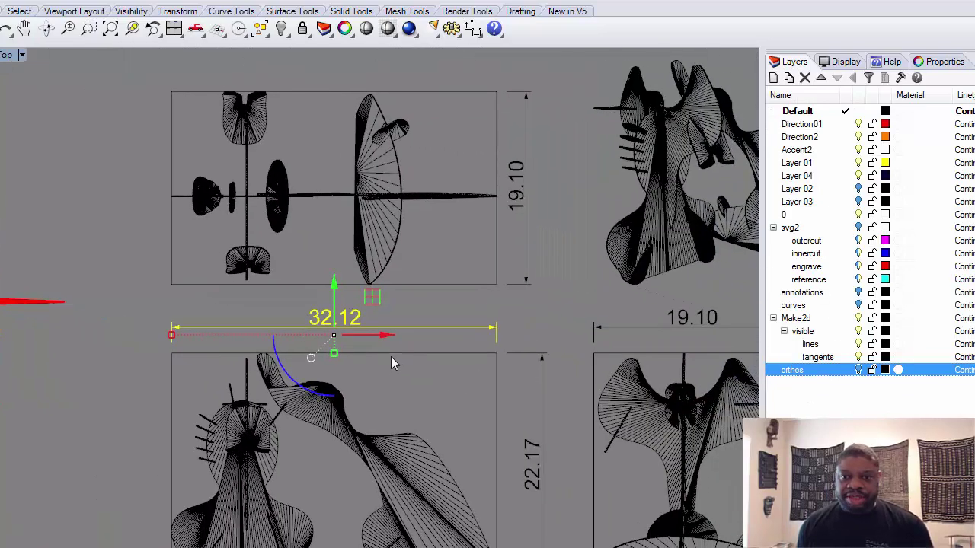
{"action": "scroll", "coordinate": [404, 326], "scroll_direction": "up", "scroll_amount": 3}
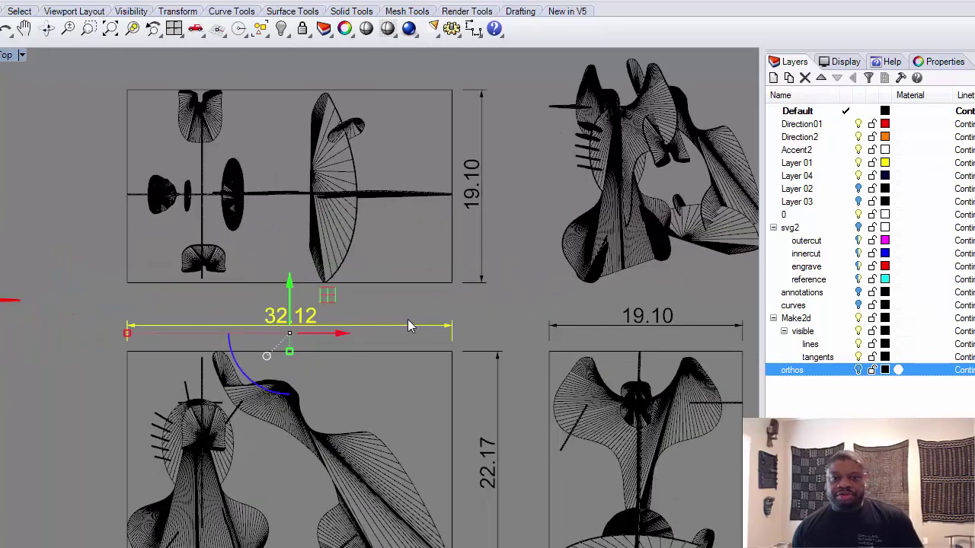
{"action": "scroll", "coordinate": [411, 329], "scroll_direction": "down", "scroll_amount": 4}
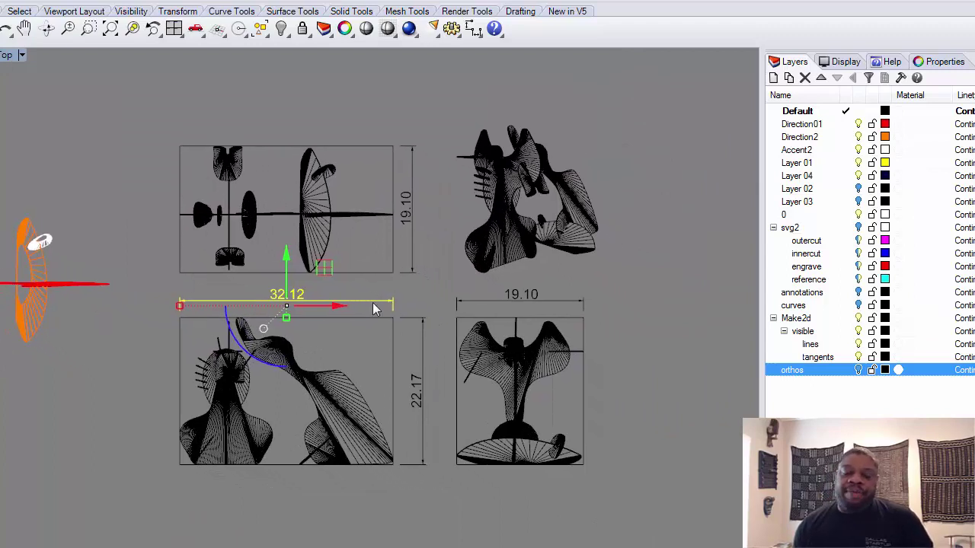
{"action": "left_click", "coordinate": [630, 260]}
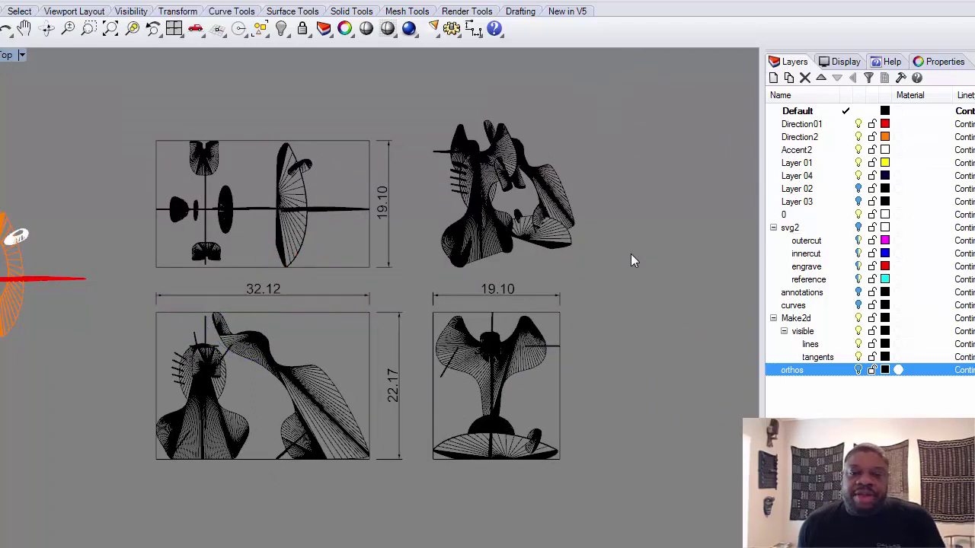
{"action": "mouse_move", "coordinate": [577, 269]}
{"action": "right_mouse_down"}
{"action": "mouse_move", "coordinate": [561, 265]}
{"action": "mouse_move", "coordinate": [589, 265]}
{"action": "right_mouse_up"}
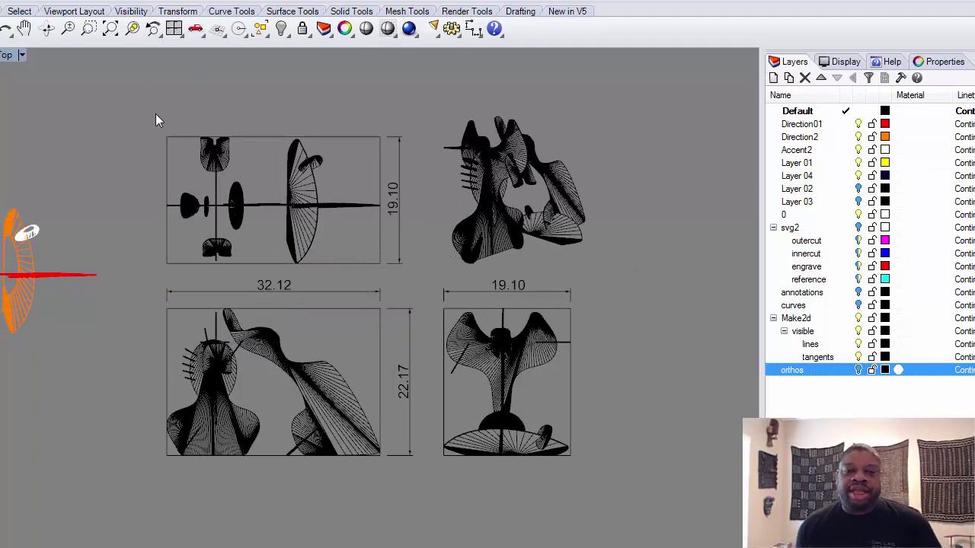
- Export everything selected as the Adobe Illustrator (*.ai) file 'orthographic' with default AI options
{"action": "key", "text": "ctrl+a"}
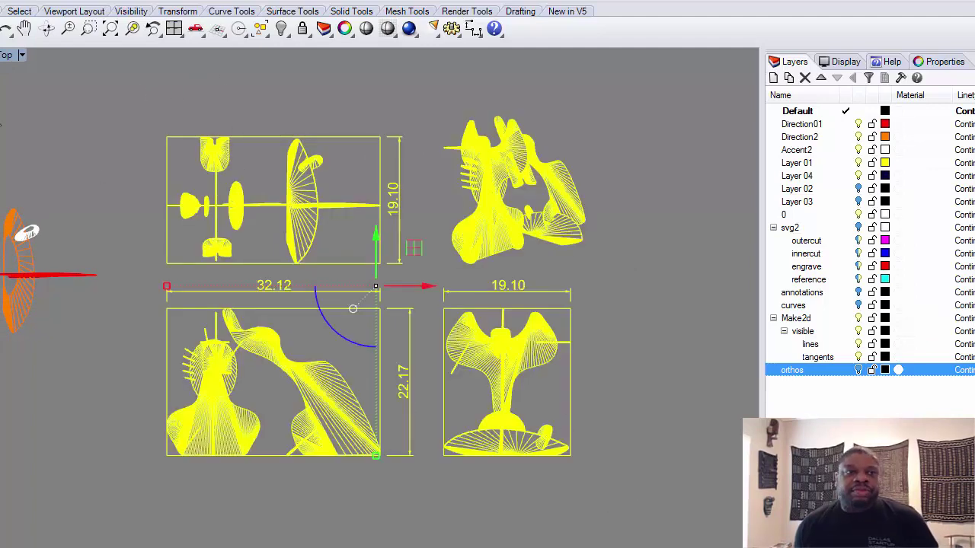
{"action": "key", "text": "alt+f"}
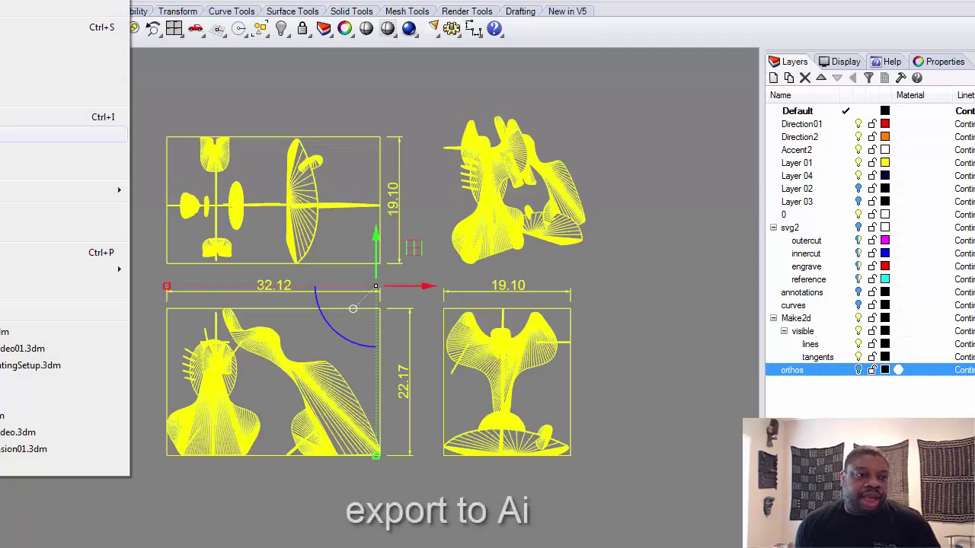
{"action": "key", "text": "Return"}
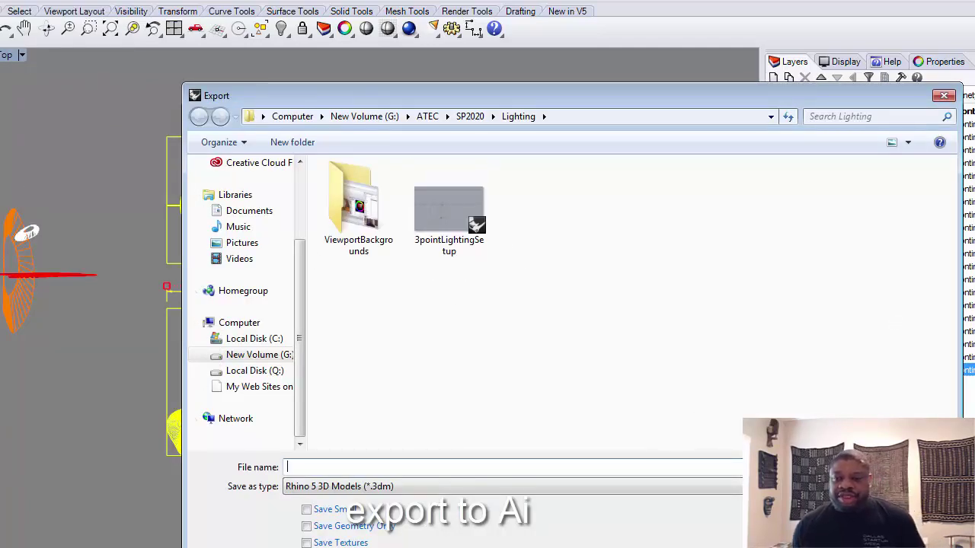
{"action": "left_click", "coordinate": [512, 486]}
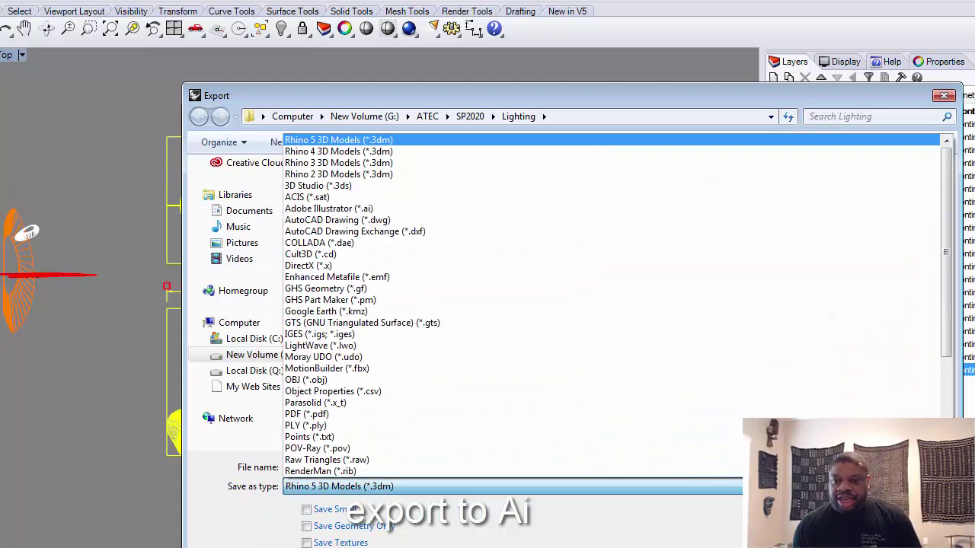
{"action": "left_click", "coordinate": [368, 211]}
{"action": "left_click", "coordinate": [367, 468]}
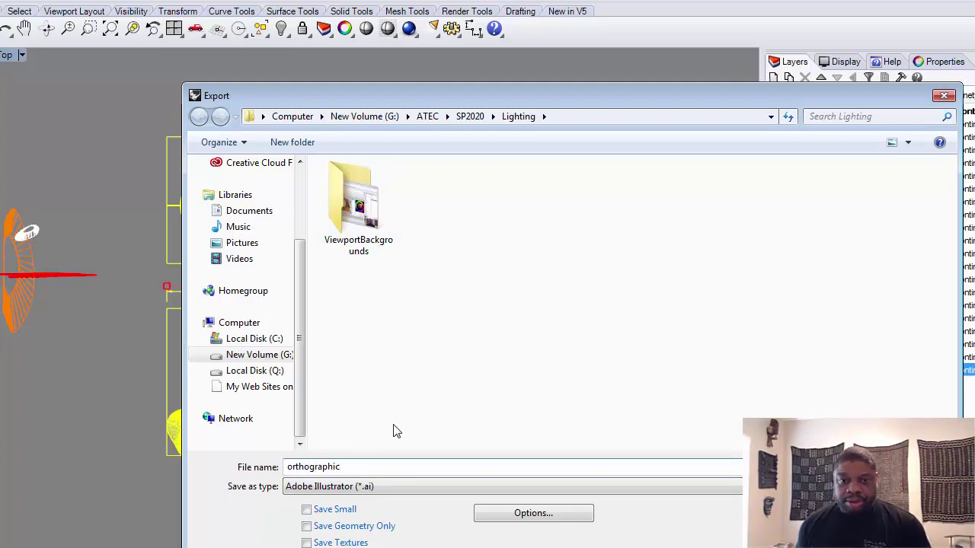
{"action": "key", "text": "Return"}
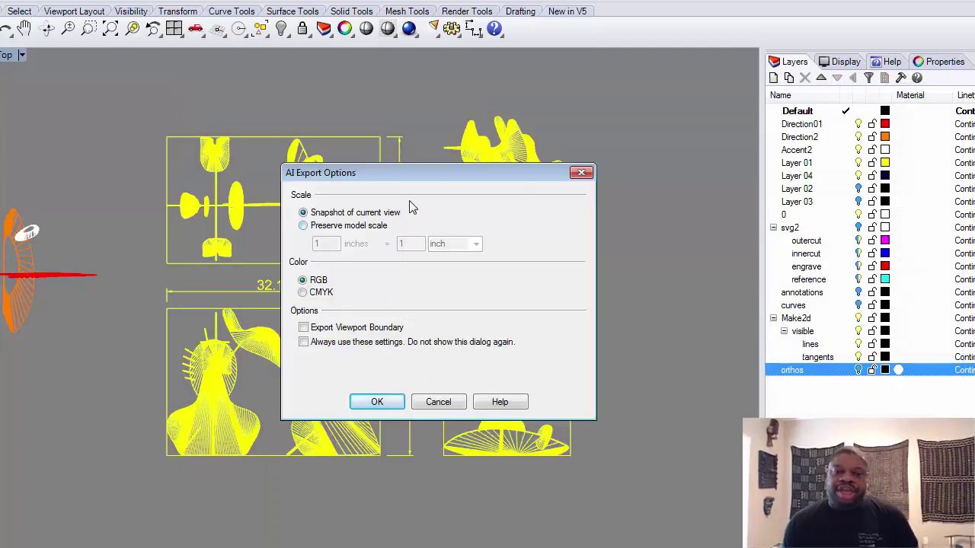
{"action": "left_click", "coordinate": [374, 402]}
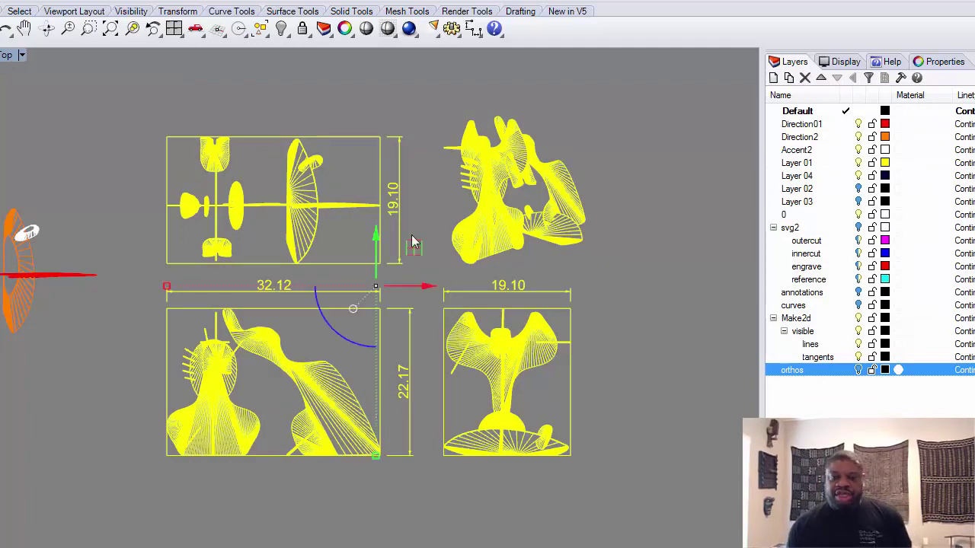
- Switch to the Perspective view and orbit to show the sculpture and drawing sheets
{"action": "left_click", "coordinate": [637, 270]}
{"action": "right_click_drag", "start_coordinate": [639, 270], "coordinate": [624, 274]}
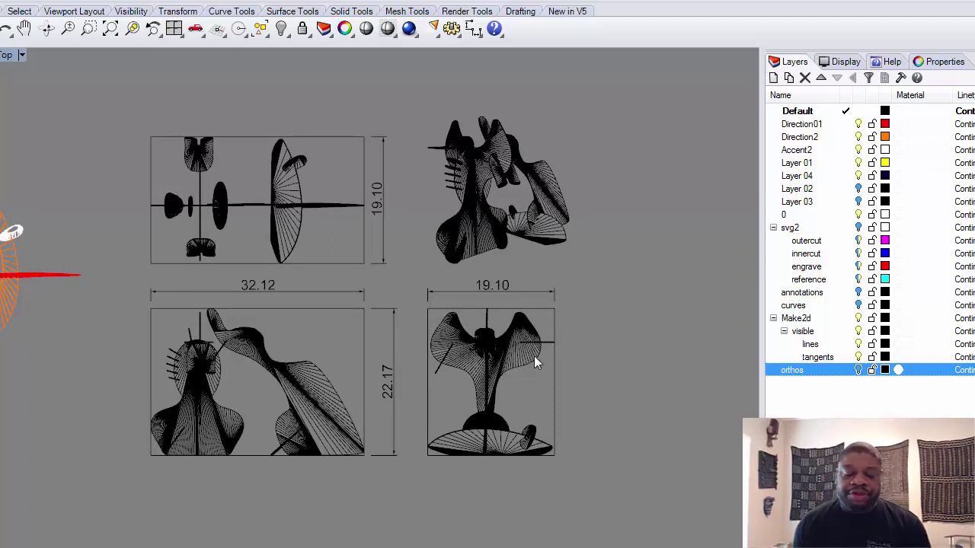
{"action": "key", "text": "ctrl+F4"}
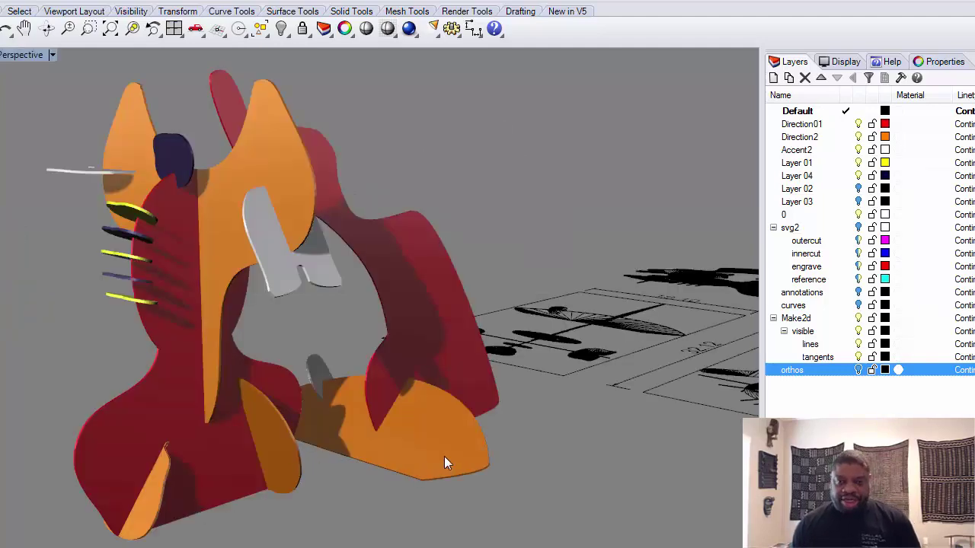
{"action": "right_click_drag", "start_coordinate": [444, 464], "coordinate": [575, 417]}
{"action": "scroll", "coordinate": [449, 445], "scroll_direction": "up", "scroll_amount": 3}
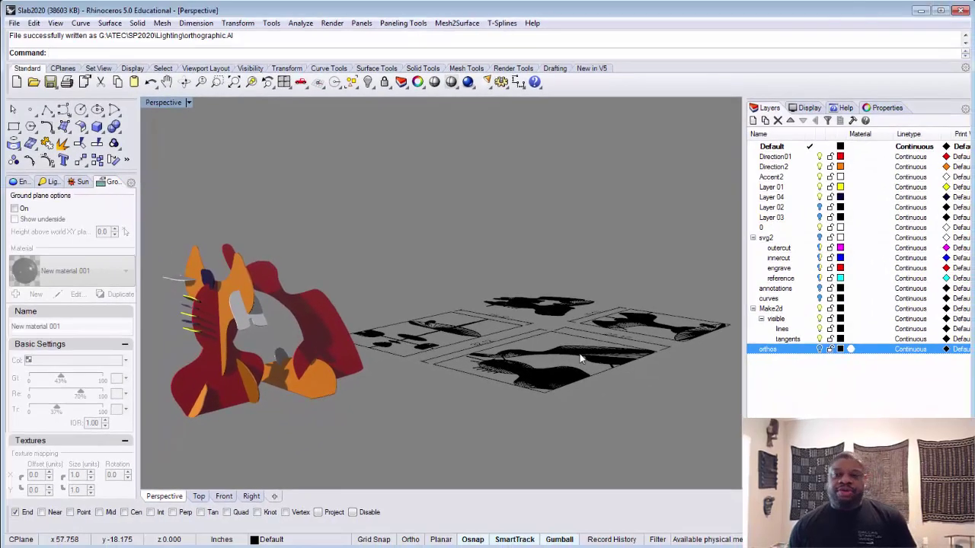
- In the Display panel, toggle Curves off and on and turn on Annotations
{"action": "left_click", "coordinate": [807, 110]}
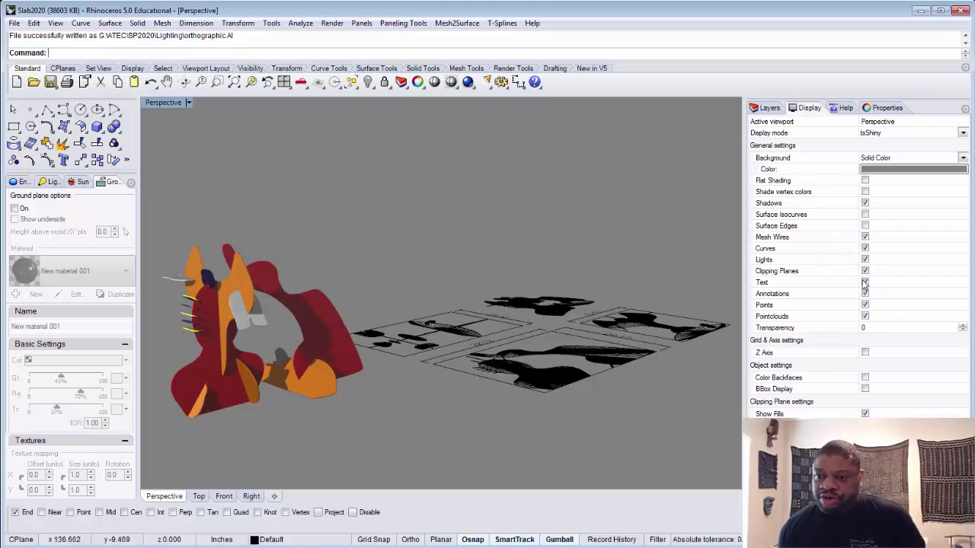
{"action": "left_click", "coordinate": [864, 248]}
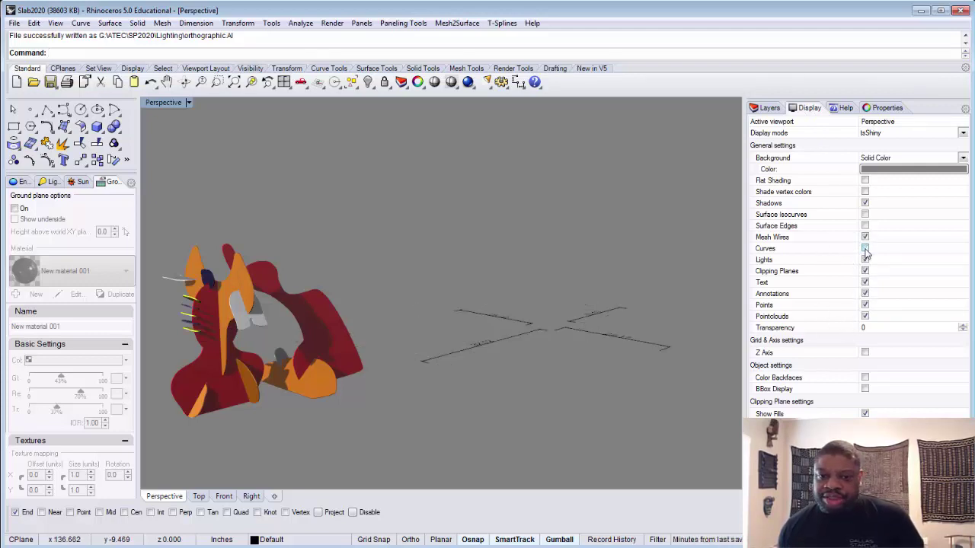
{"action": "left_click", "coordinate": [864, 249]}
{"action": "left_click", "coordinate": [864, 249]}
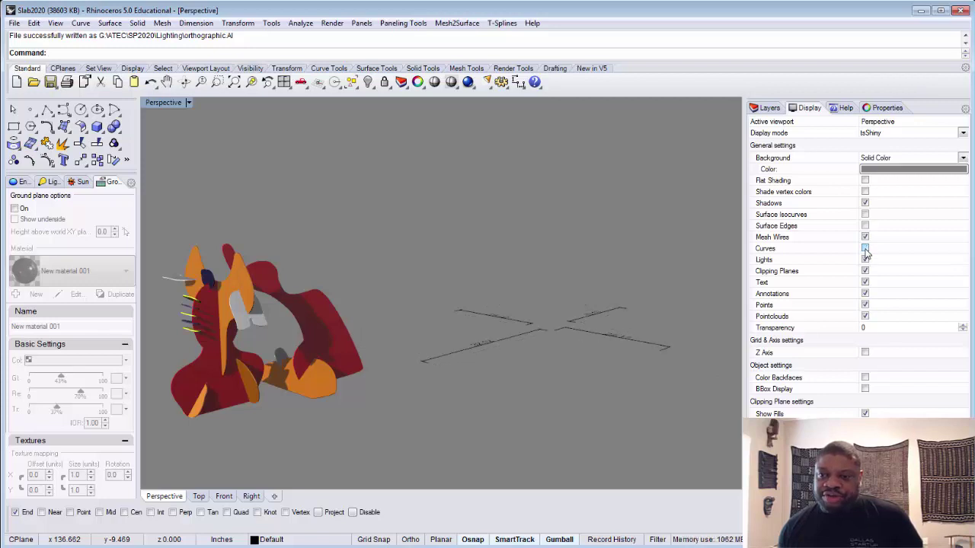
{"action": "left_click", "coordinate": [864, 248]}
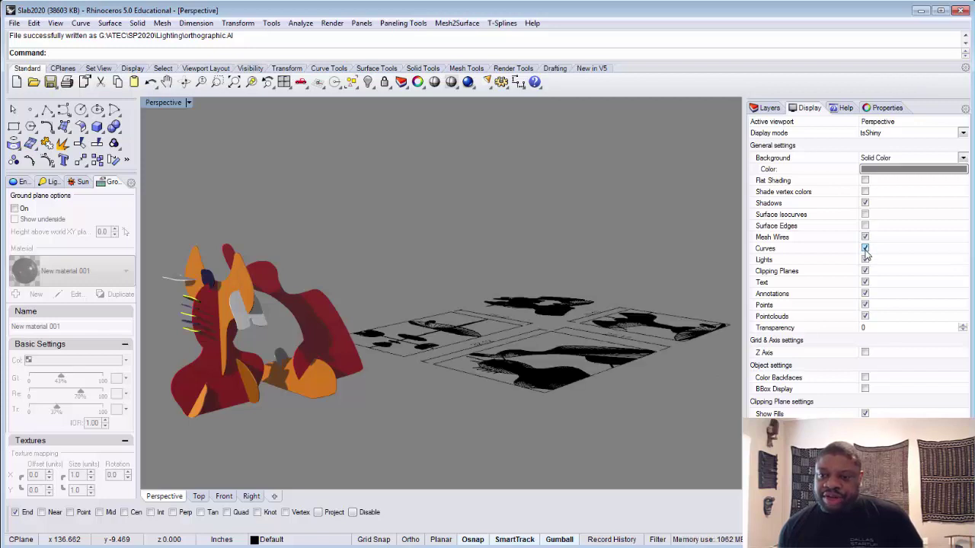
{"action": "left_click", "coordinate": [864, 293]}
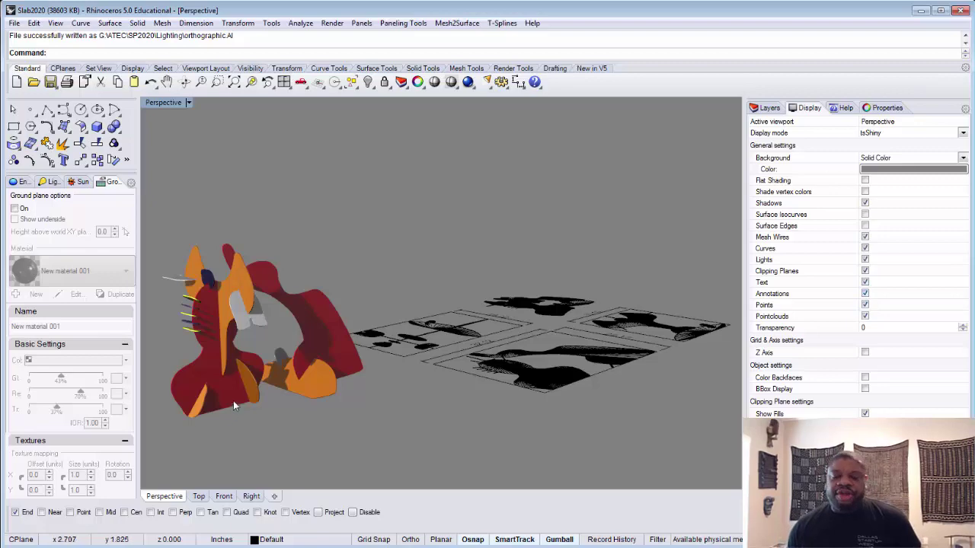
{"action": "right_click_drag", "start_coordinate": [291, 415], "coordinate": [307, 415]}
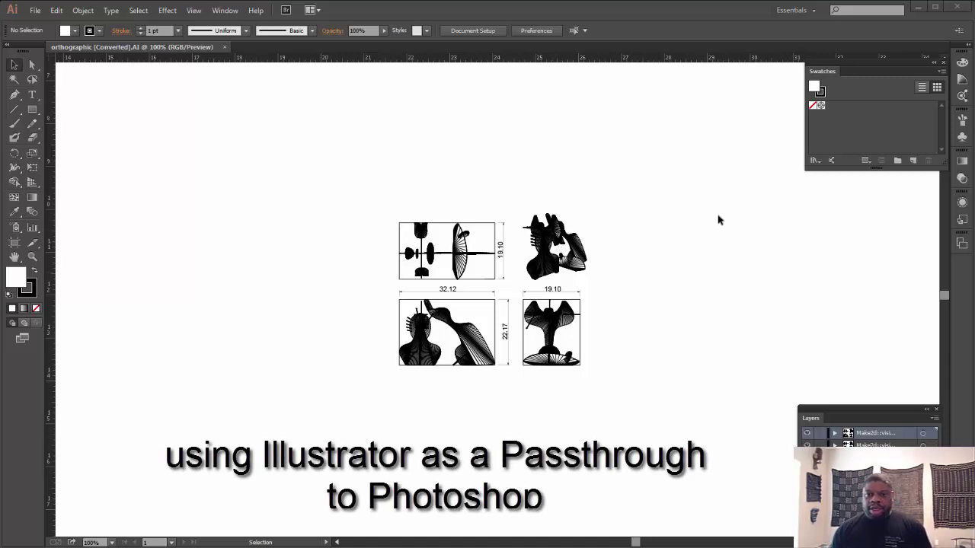
- Zoom in to 300%, then back out to see all four orthographic views
{"action": "key", "text": "a"}
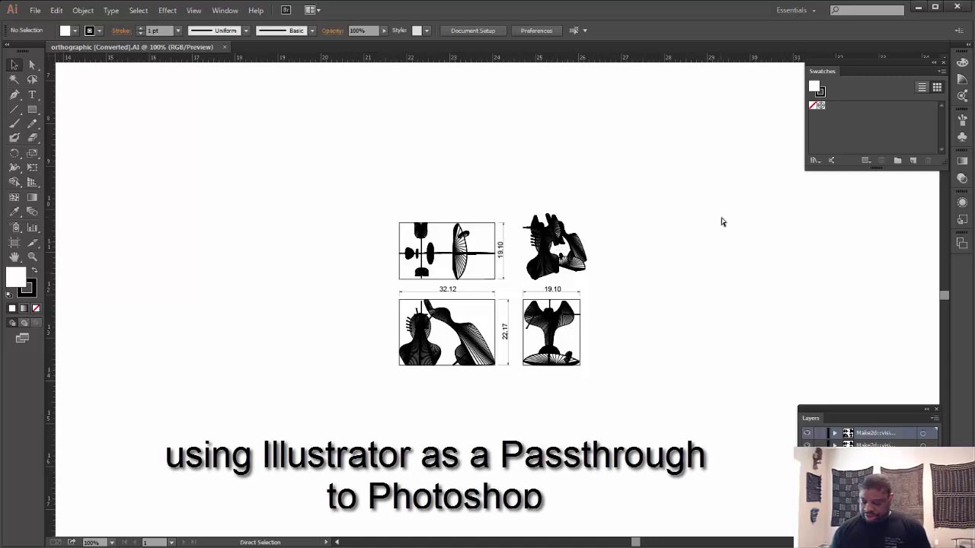
{"action": "key", "text": "ctrl+equal"}
{"action": "key", "text": "ctrl+equal"}
{"action": "key", "text": "ctrl+equal"}
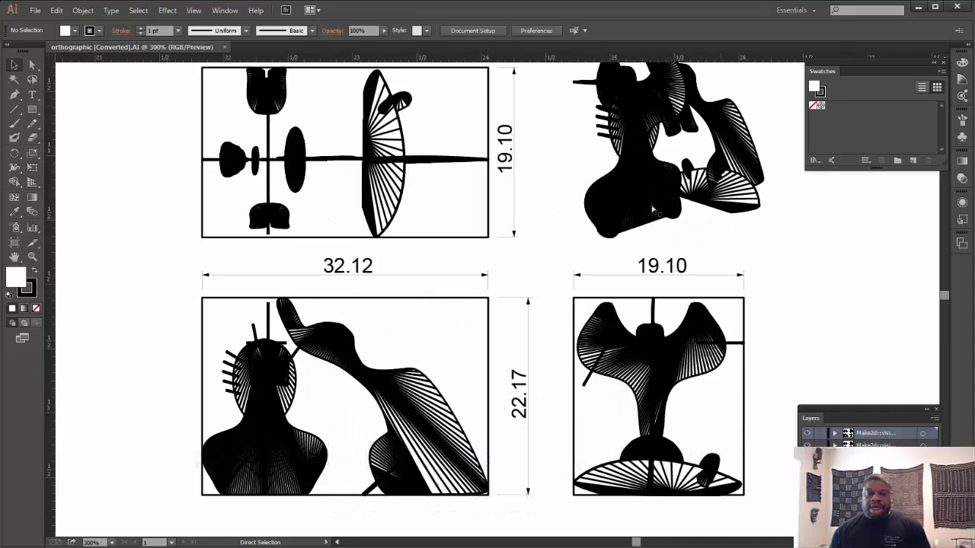
{"action": "scroll", "coordinate": [548, 291], "scroll_direction": "down", "scroll_amount": 1}
{"action": "right_click", "coordinate": [557, 275]}
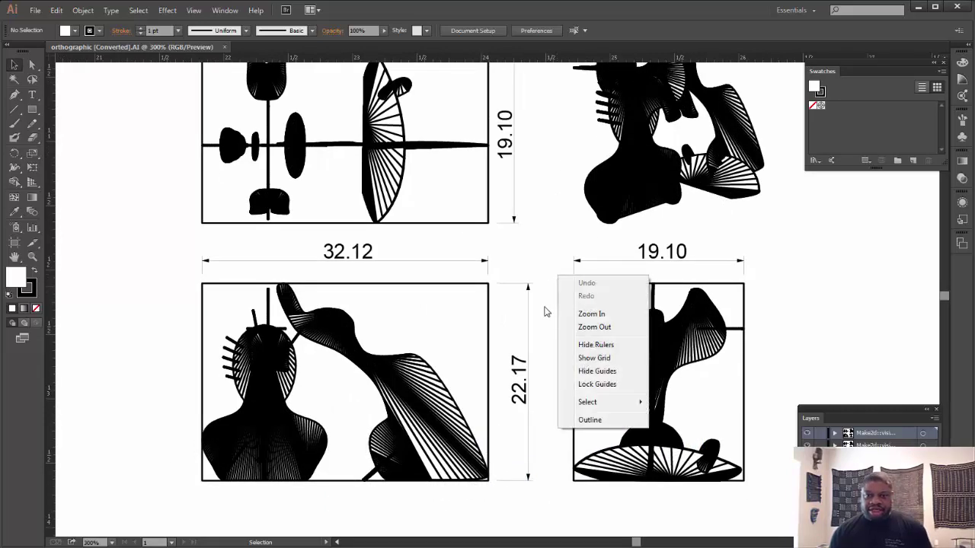
{"action": "left_click", "coordinate": [550, 246]}
{"action": "scroll", "coordinate": [548, 244], "scroll_direction": "down", "scroll_amount": 2}
{"action": "scroll", "coordinate": [549, 244], "scroll_direction": "up", "scroll_amount": 3}
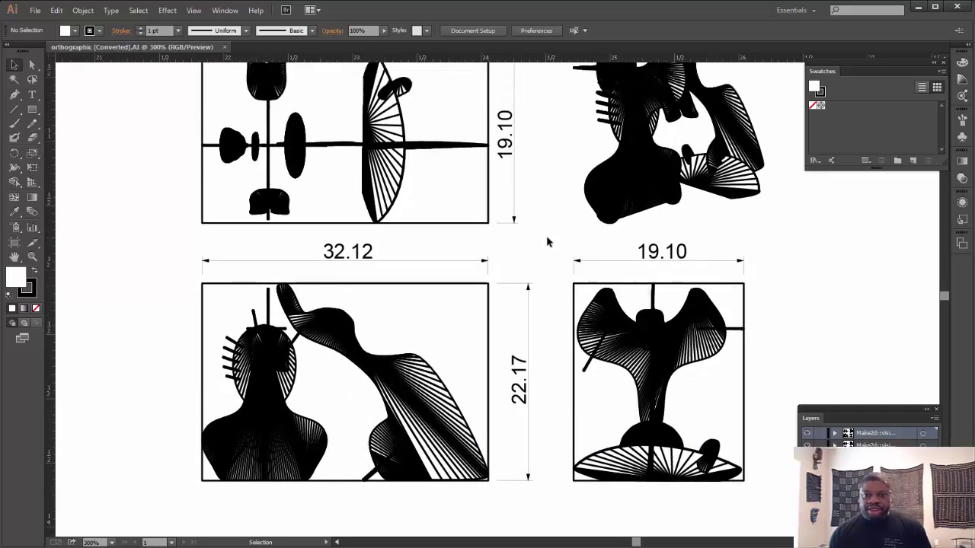
{"action": "scroll", "coordinate": [549, 245], "scroll_direction": "up", "scroll_amount": 1}
{"action": "key", "text": "a"}
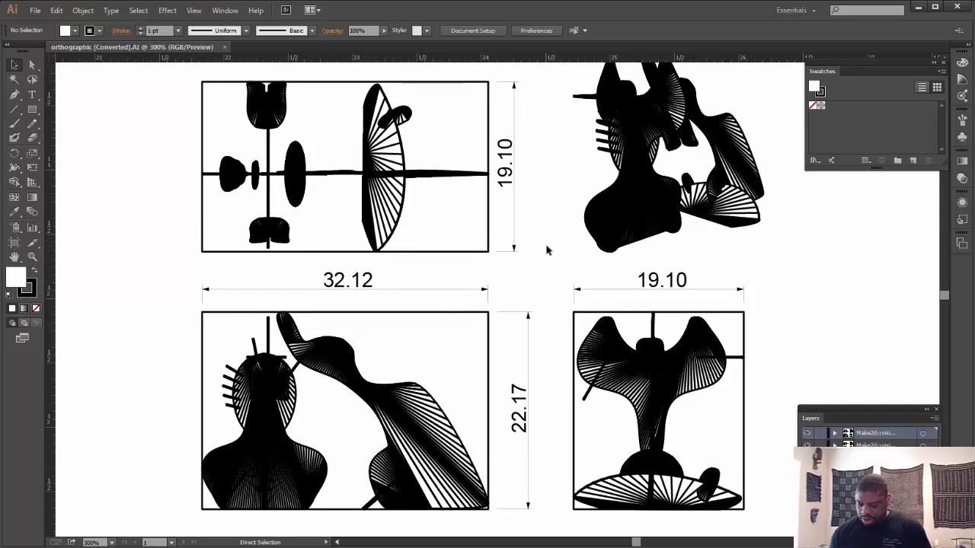
{"action": "key", "text": "ctrl+minus"}
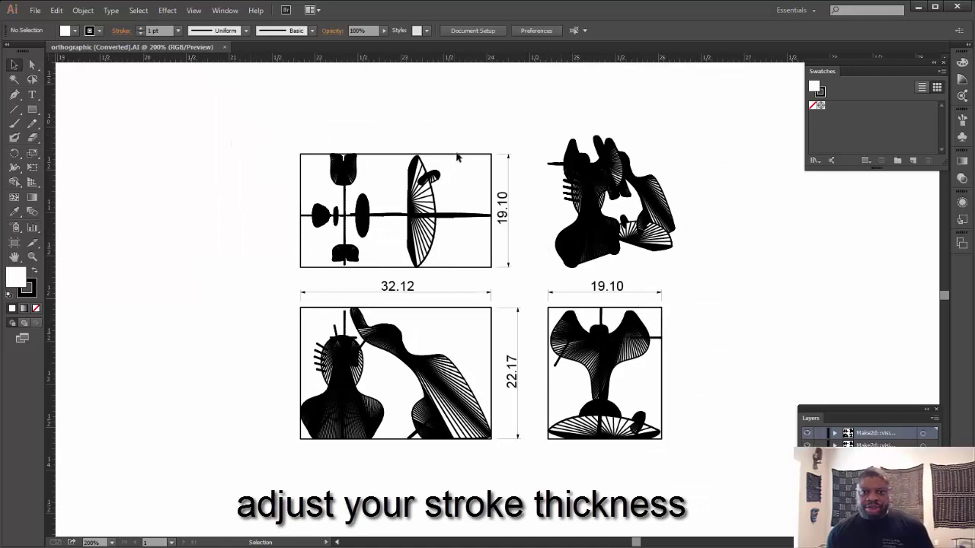
- Delete the frames around the top-left, bottom-left and bottom-right views
{"action": "left_click", "coordinate": [301, 160]}
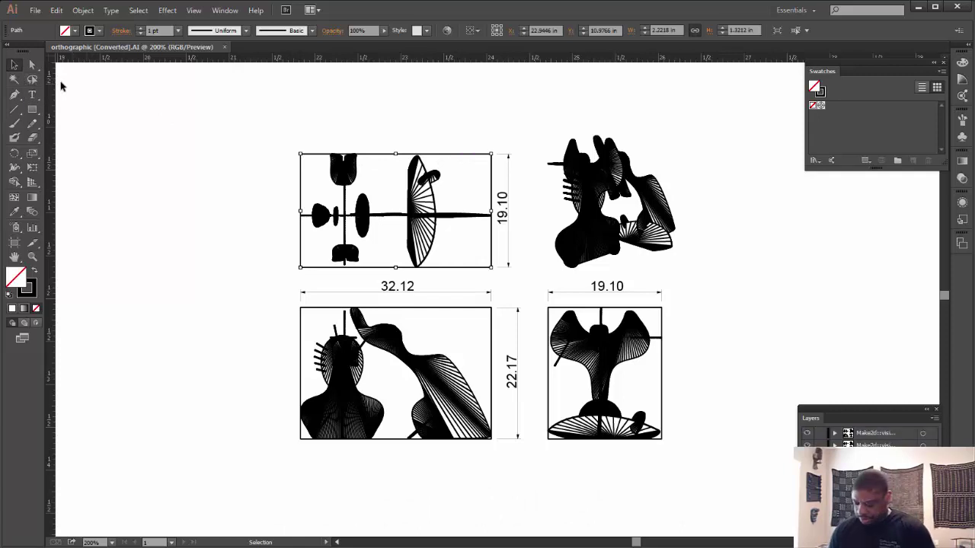
{"action": "key", "text": "Delete"}
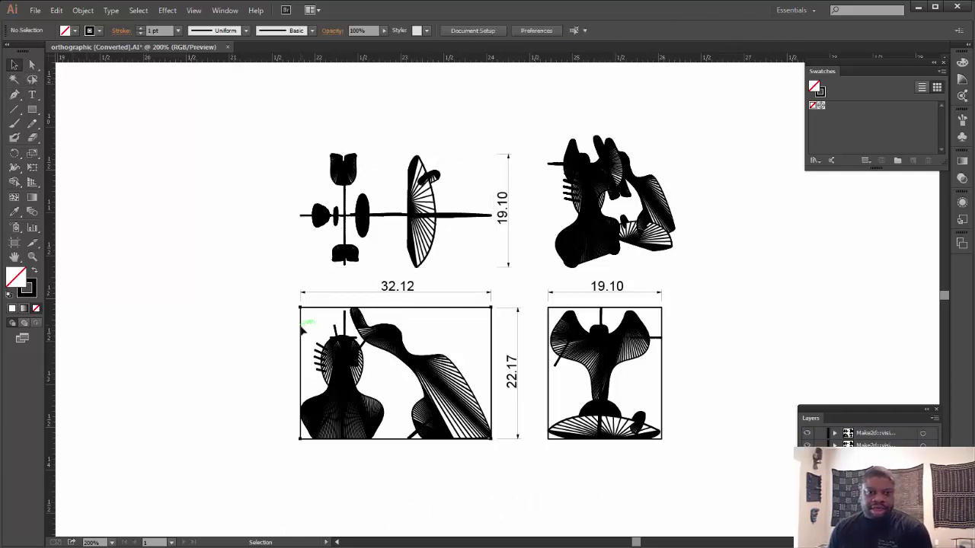
{"action": "left_click", "coordinate": [300, 325]}
{"action": "key", "text": "Delete"}
{"action": "left_click", "coordinate": [550, 320]}
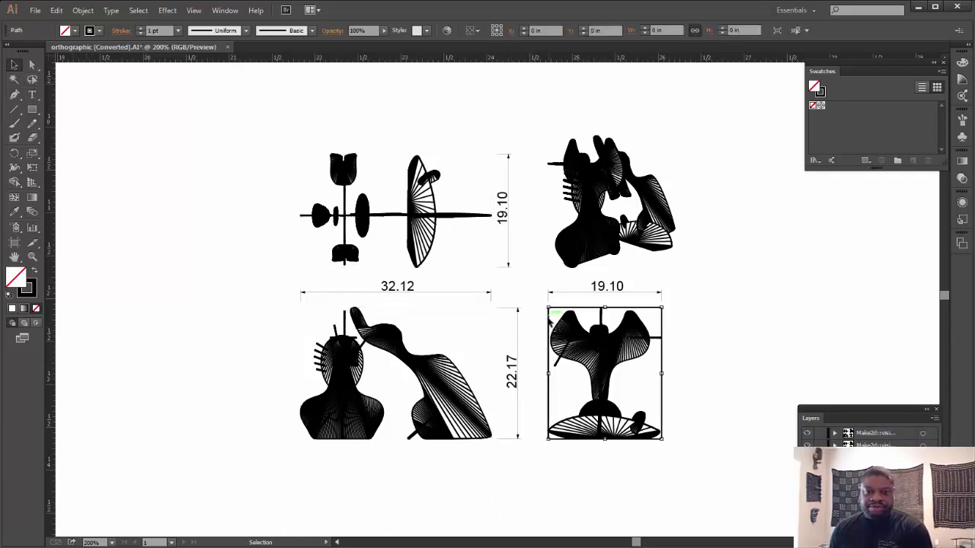
{"action": "key", "text": "Delete"}
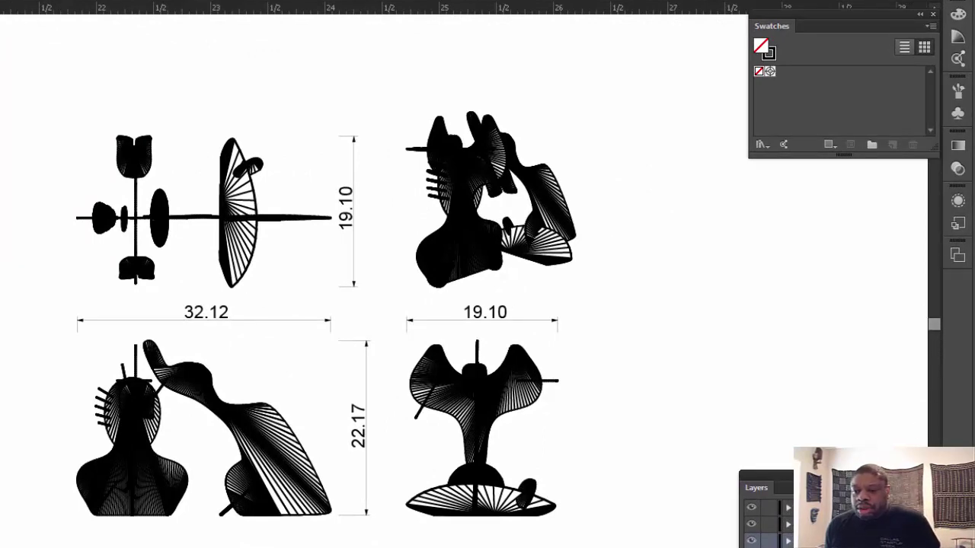
- Hide the dimensions layer, thin the selected artwork's linework, then show the dimensions layer again
{"action": "key", "text": "ctrl+a"}
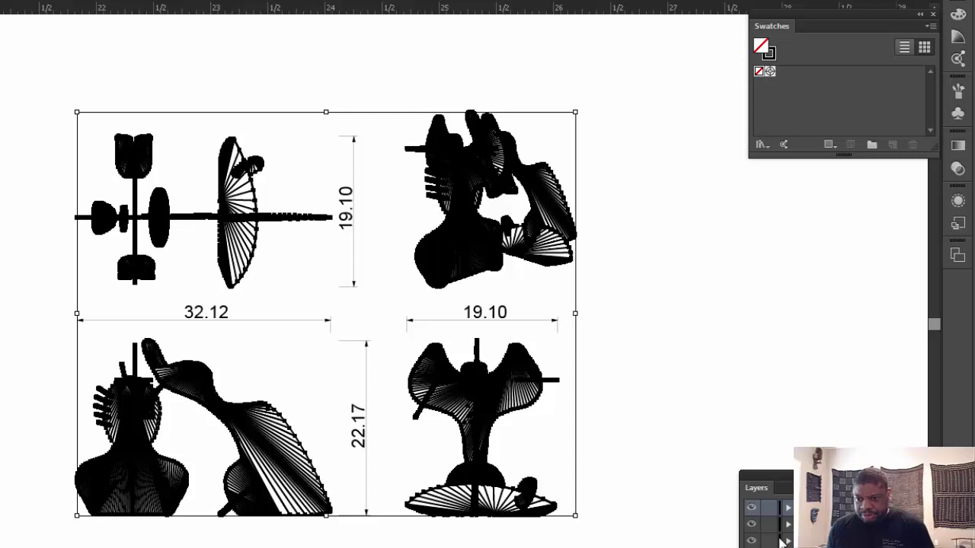
{"action": "left_click", "coordinate": [752, 541]}
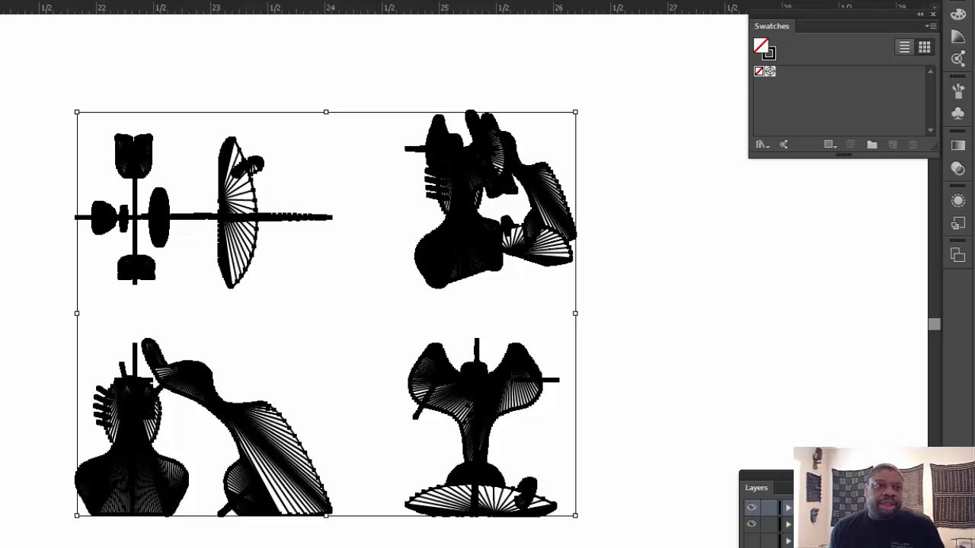
{"action": "left_click", "coordinate": [28, 196]}
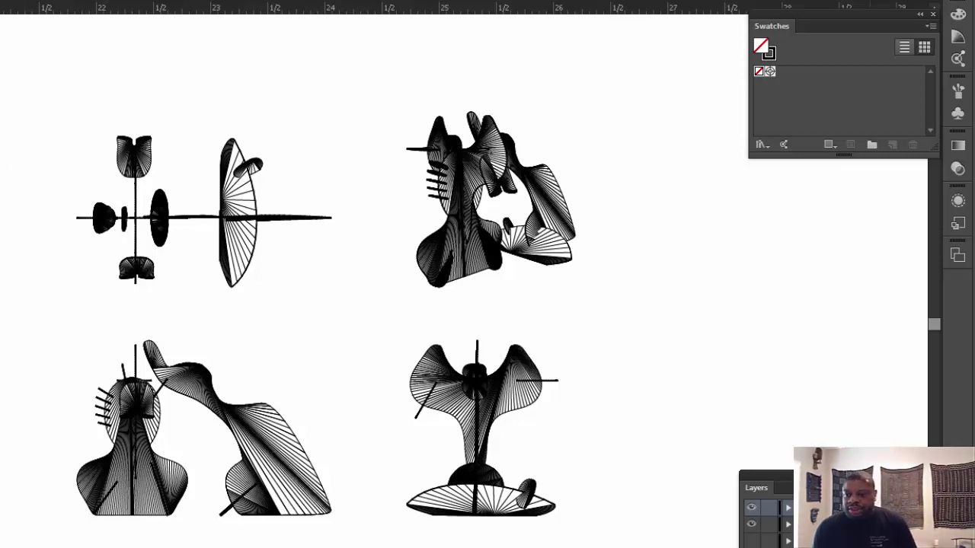
{"action": "key", "text": "ctrl+a"}
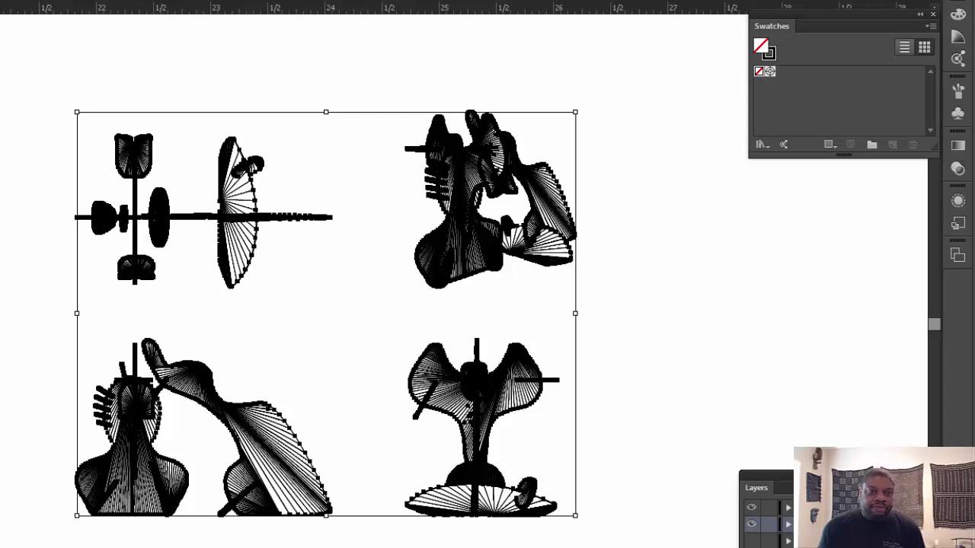
{"action": "left_click", "coordinate": [23, 186]}
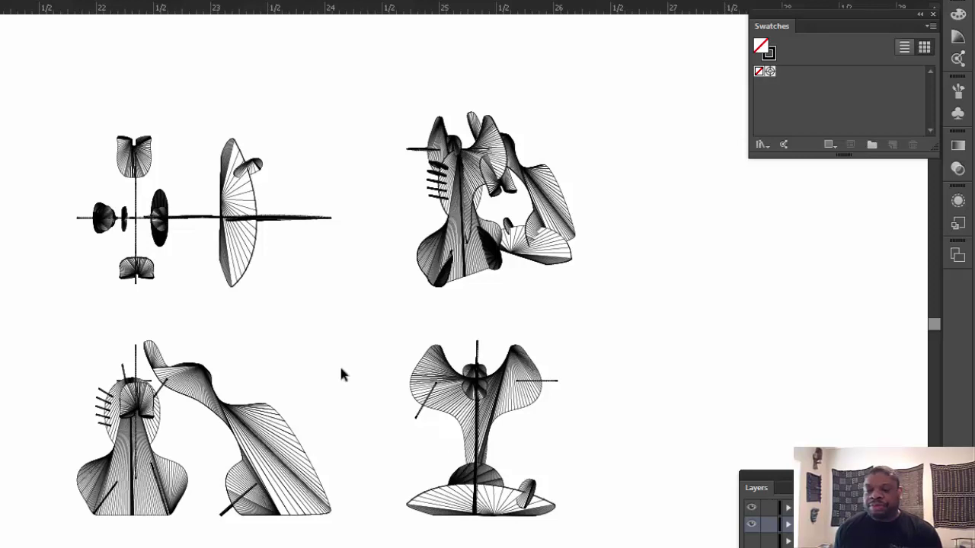
{"action": "left_click", "coordinate": [752, 540]}
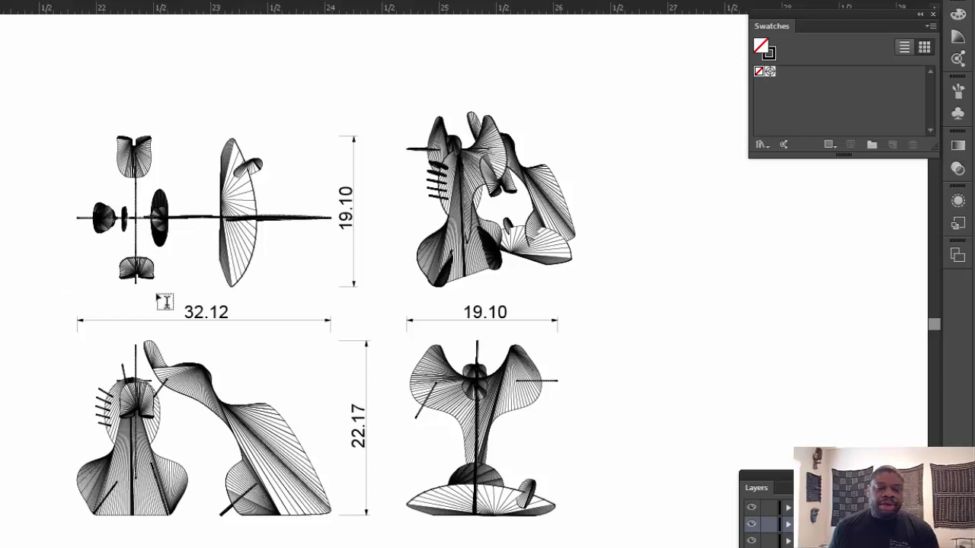
- Round the 32.12 and 22.17 labels to 32 and 22
{"action": "left_click", "coordinate": [199, 314]}
{"action": "scroll", "coordinate": [199, 327], "scroll_direction": "up", "scroll_amount": 3}
{"action": "scroll", "coordinate": [198, 339], "scroll_direction": "down", "scroll_amount": 2}
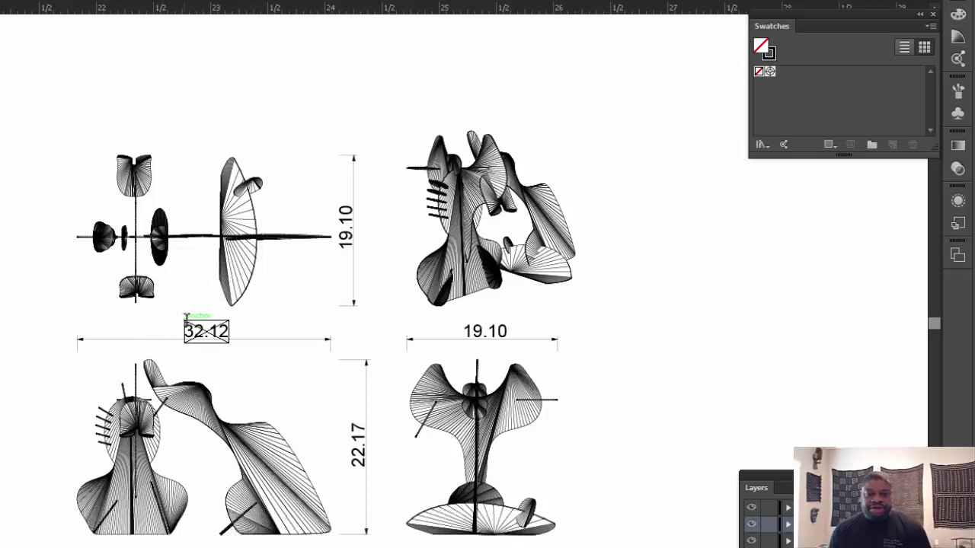
{"action": "double_click", "coordinate": [190, 335]}
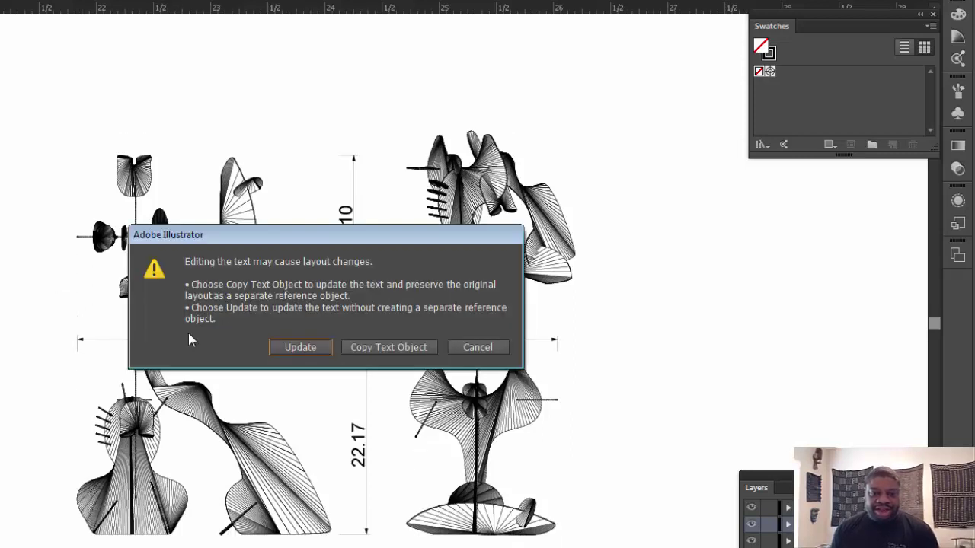
{"action": "left_click", "coordinate": [318, 348]}
{"action": "left_click", "coordinate": [241, 331]}
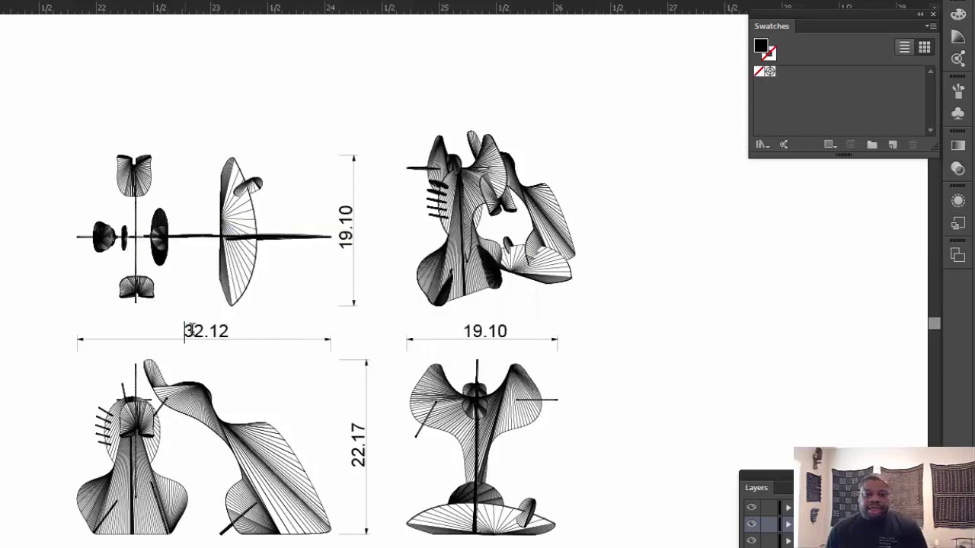
{"action": "left_click_drag", "start_coordinate": [183, 329], "coordinate": [236, 329]}
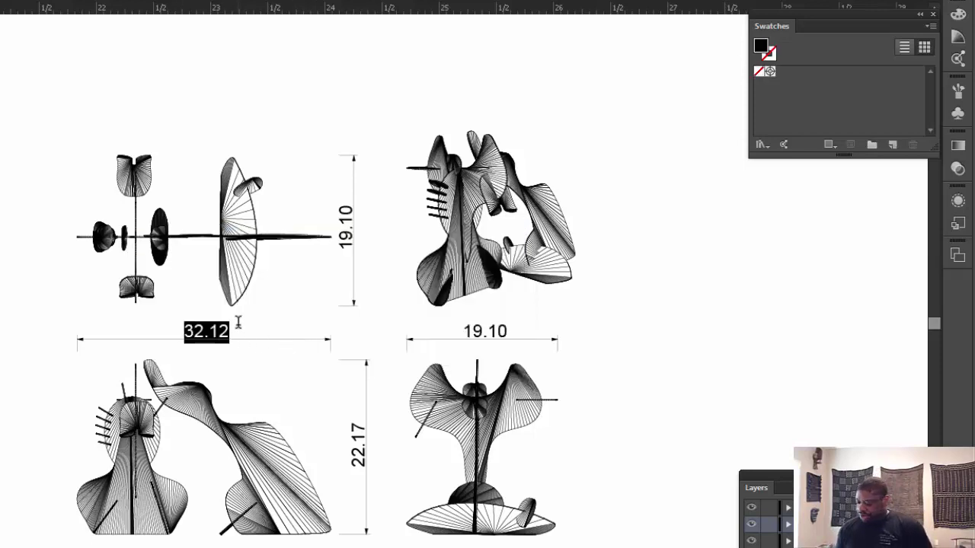
{"action": "type", "text": "32"}
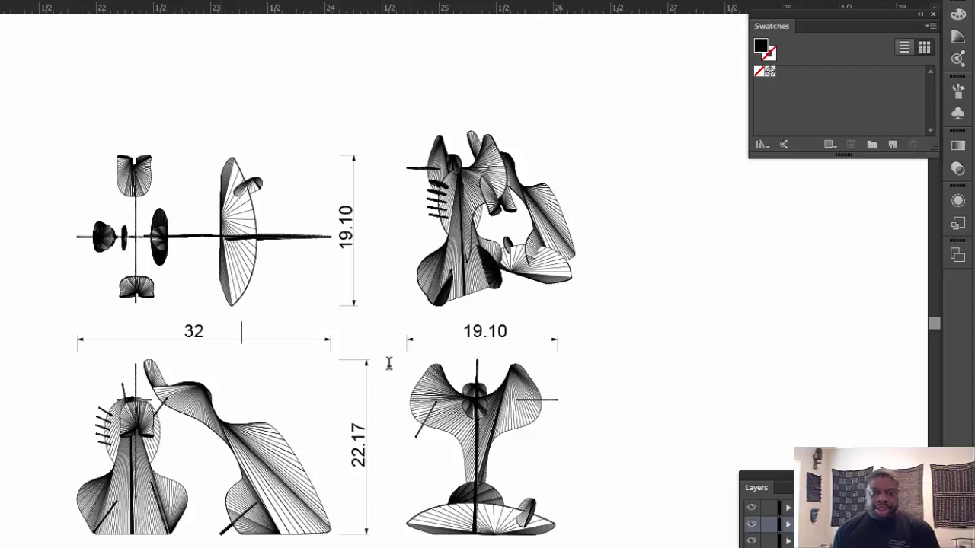
{"action": "left_click", "coordinate": [380, 346]}
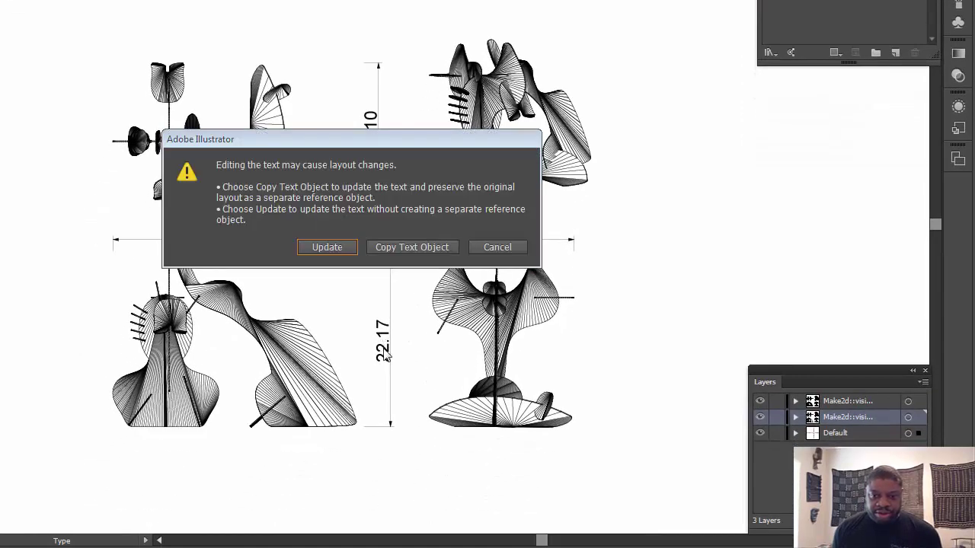
{"action": "left_click", "coordinate": [333, 250]}
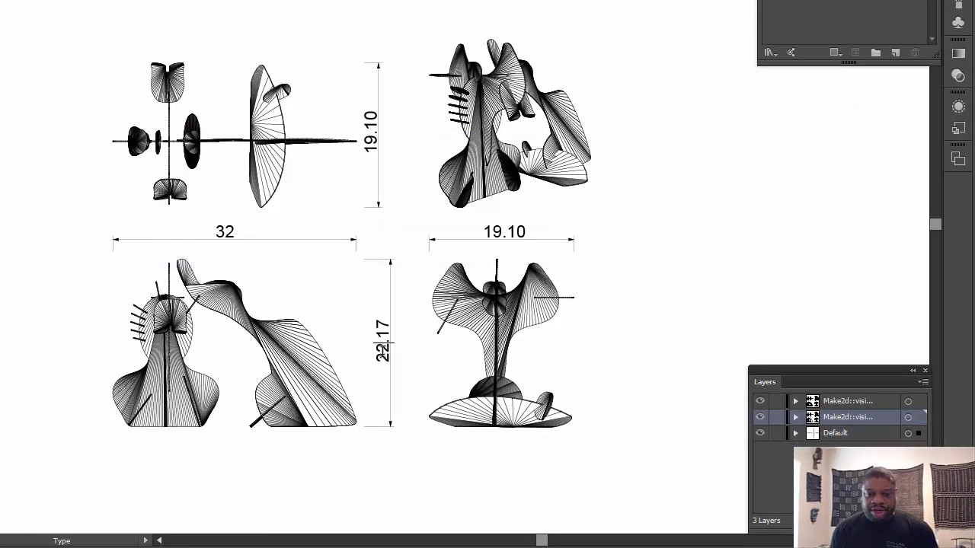
{"action": "left_click_drag", "start_coordinate": [378, 361], "coordinate": [379, 320]}
{"action": "type", "text": "22"}
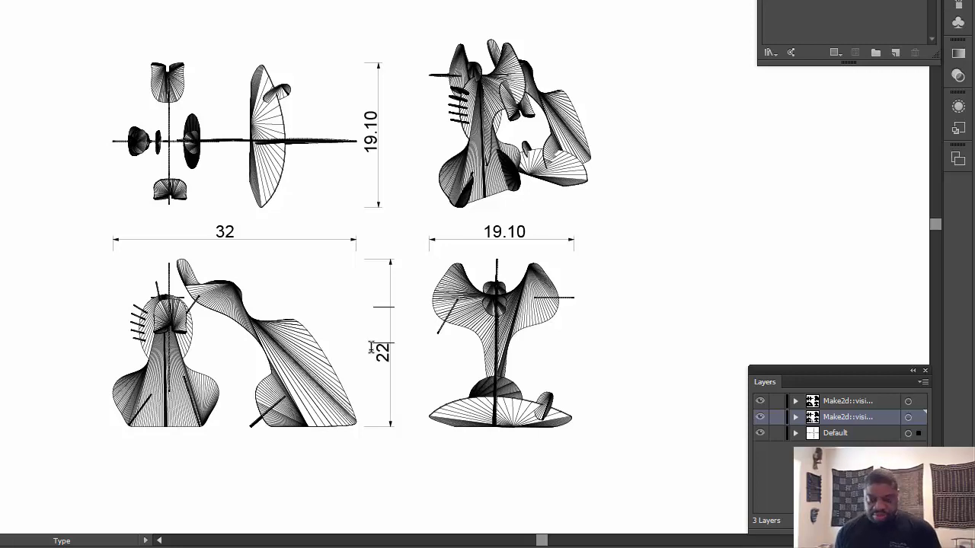
{"action": "key", "text": "Escape"}
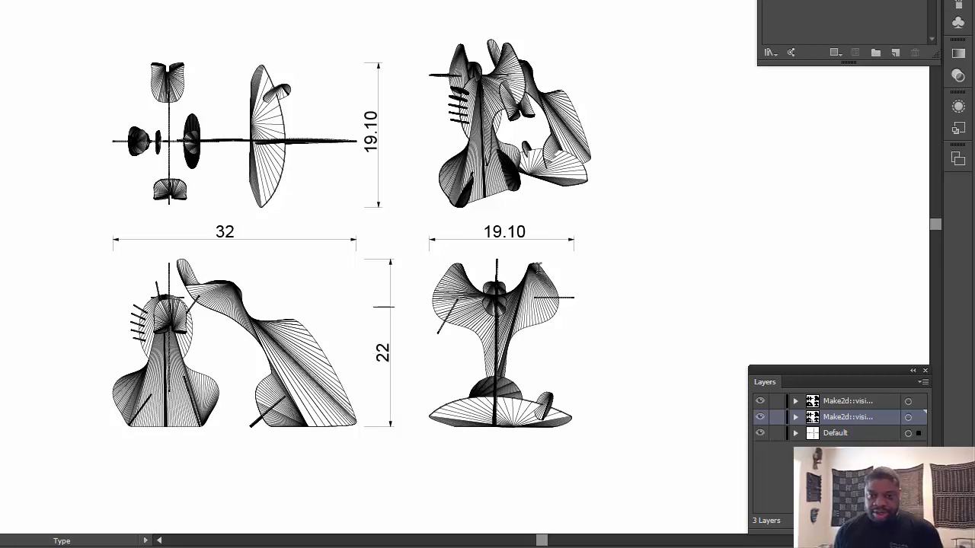
- Round both 19.10 labels to 19 and return to the Selection tool
{"action": "left_click", "coordinate": [496, 227]}
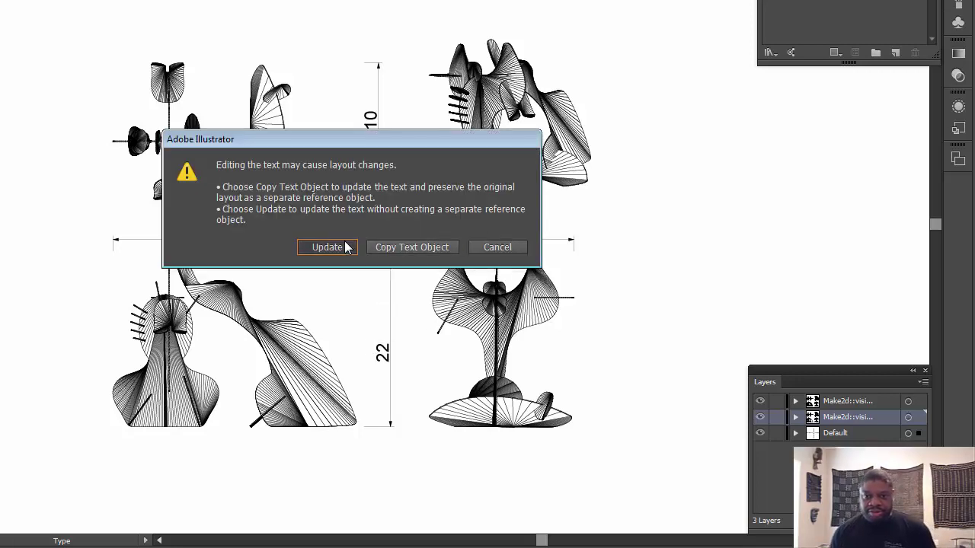
{"action": "left_click", "coordinate": [333, 246]}
{"action": "double_click", "coordinate": [491, 228]}
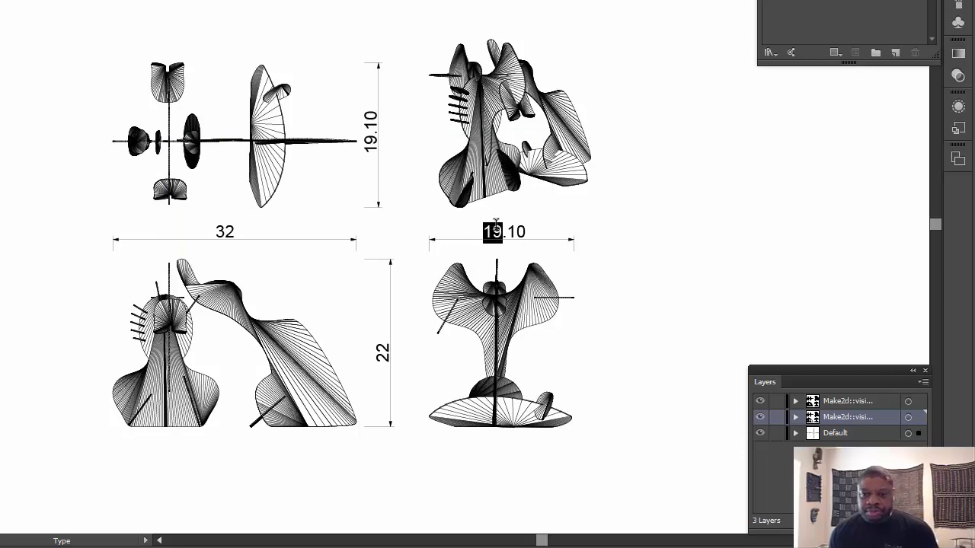
{"action": "key", "text": "ctrl+a"}
{"action": "type", "text": "19"}
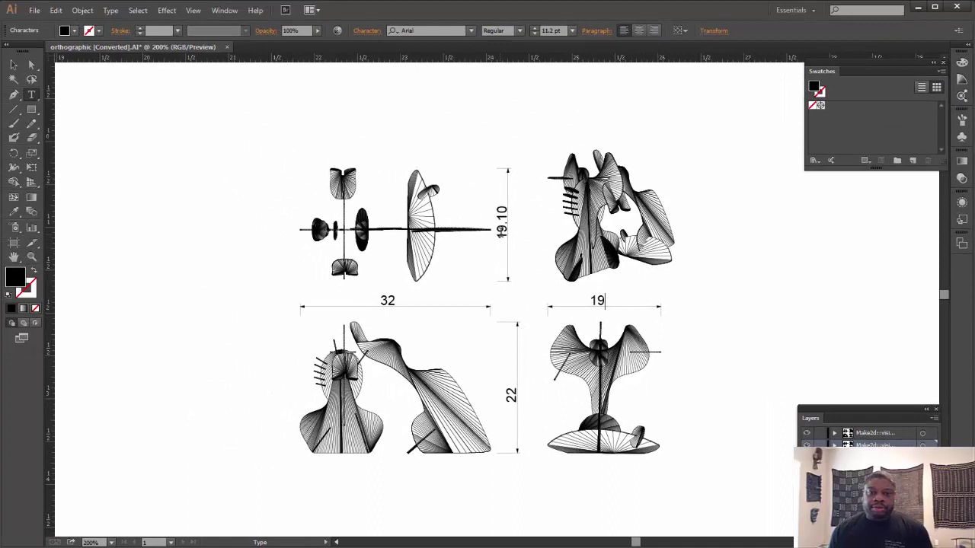
{"action": "left_click", "coordinate": [502, 233]}
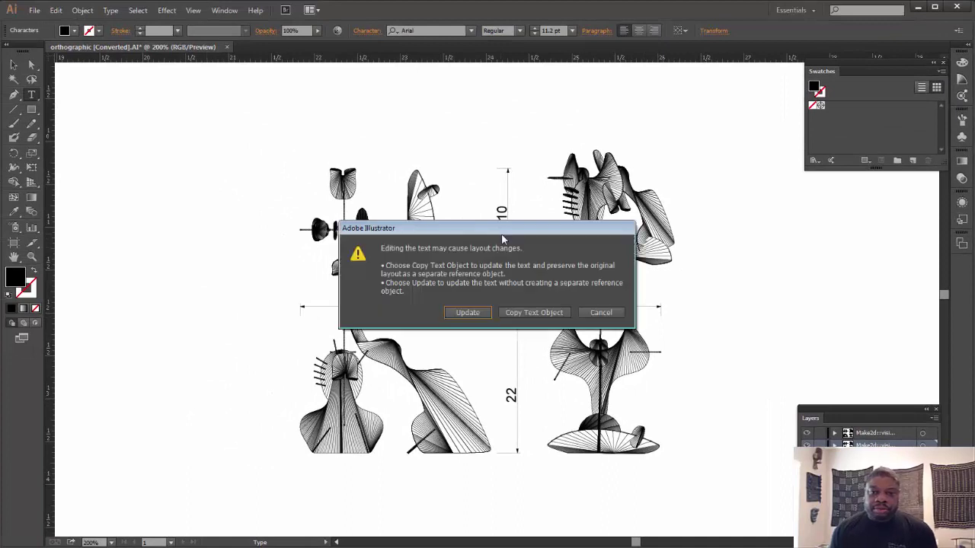
{"action": "left_click", "coordinate": [466, 312]}
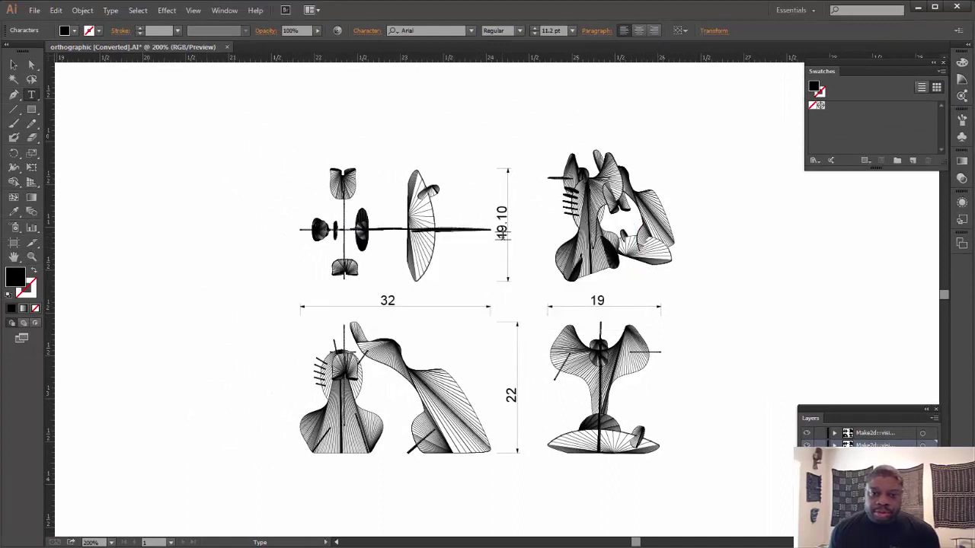
{"action": "left_click_drag", "start_coordinate": [501, 241], "coordinate": [502, 205]}
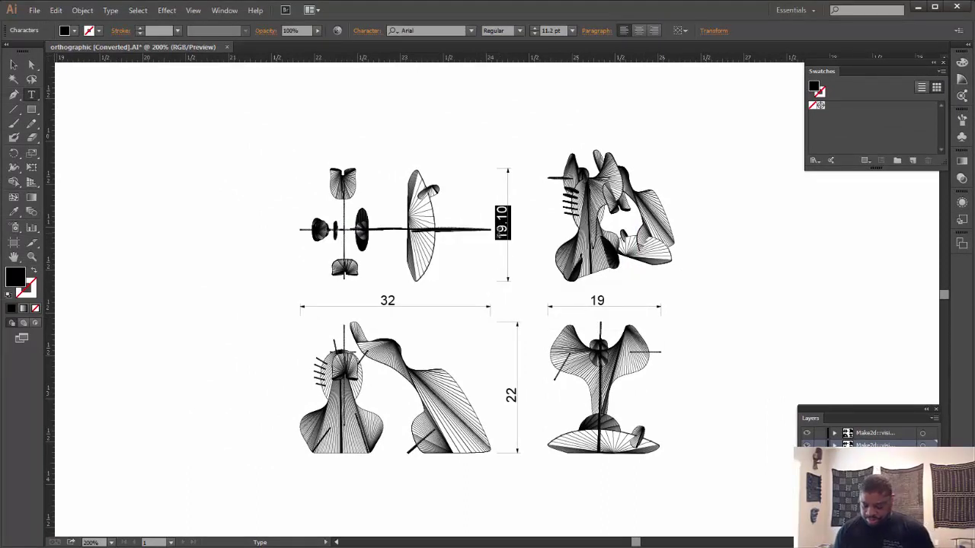
{"action": "type", "text": "19"}
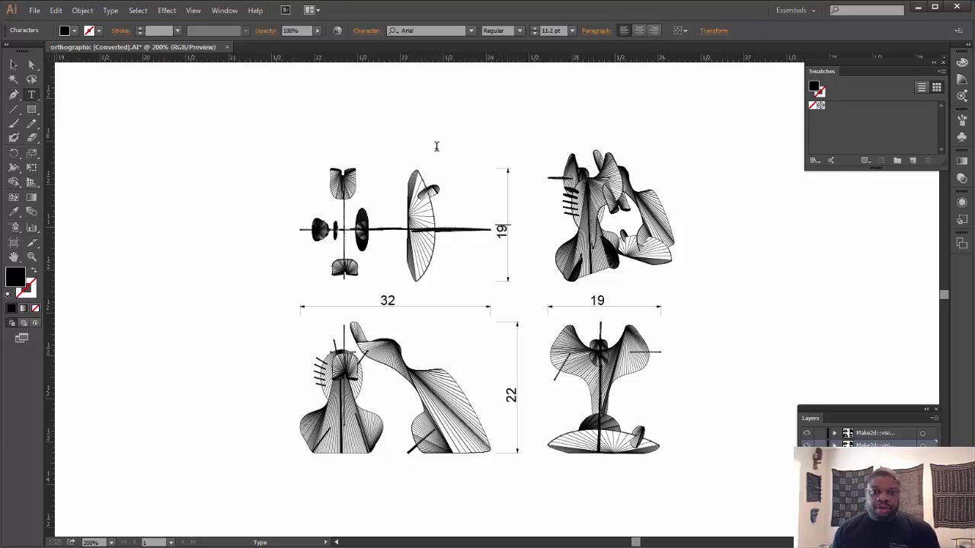
{"action": "key", "text": "Escape"}
{"action": "left_click", "coordinate": [33, 69]}
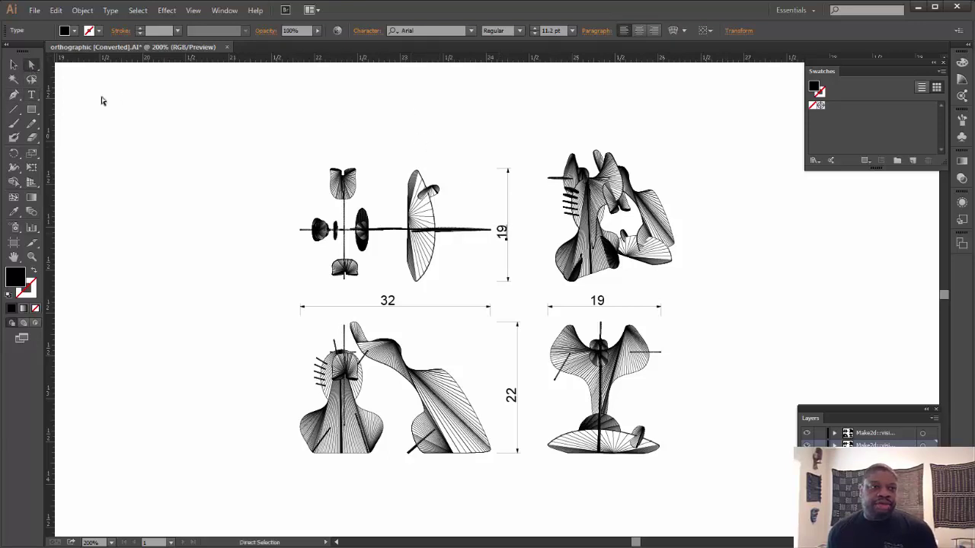
- Select the 32, 22 and both 19 dimension lines plus their end anchors
{"action": "left_click", "coordinate": [506, 202]}
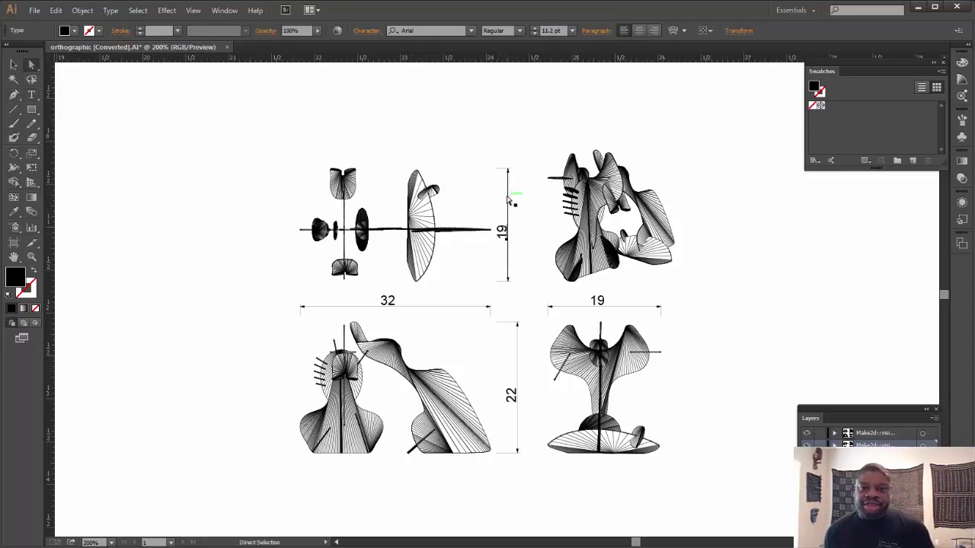
{"action": "left_click", "coordinate": [455, 307]}
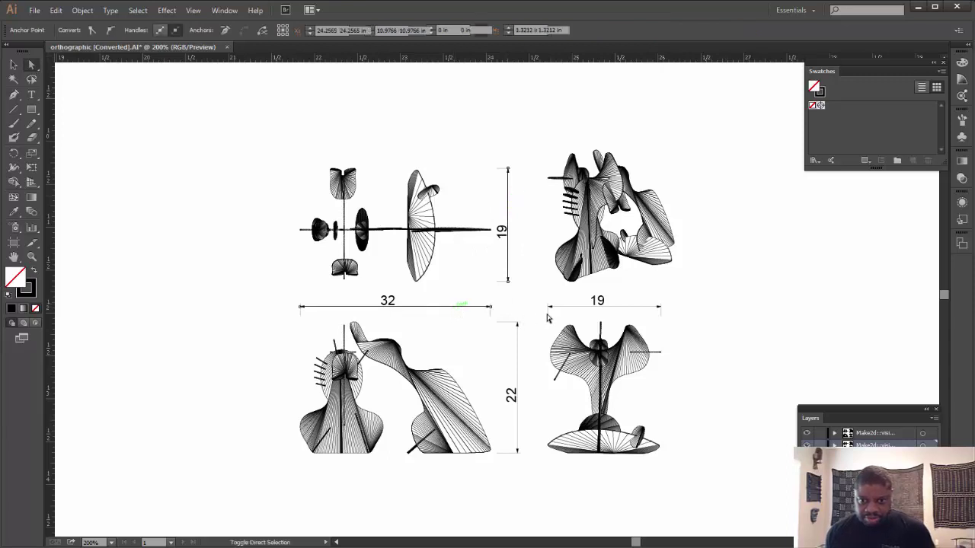
{"action": "left_click", "coordinate": [567, 308], "text": "shift"}
{"action": "left_click", "coordinate": [521, 358], "text": "shift"}
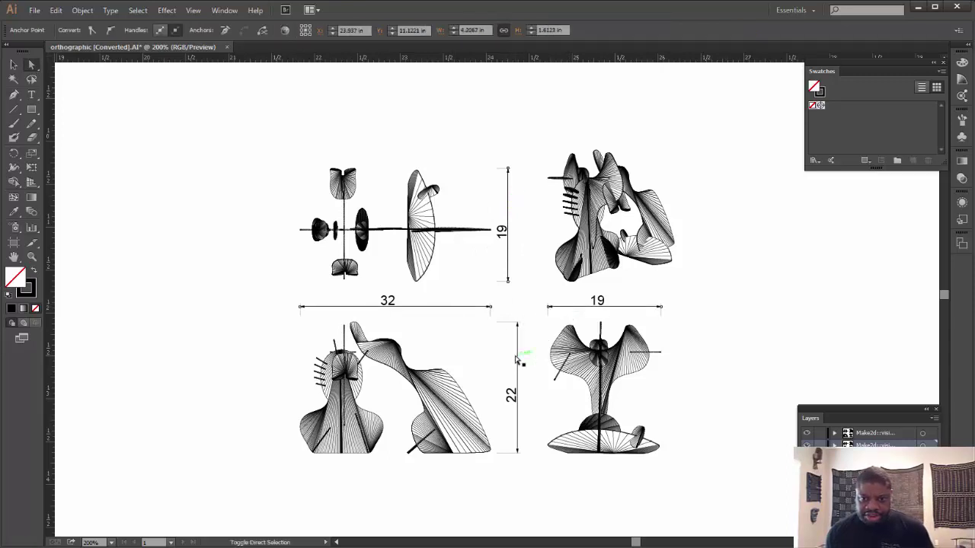
{"action": "left_click", "coordinate": [507, 168], "text": "shift"}
{"action": "left_click", "coordinate": [506, 280], "text": "shift"}
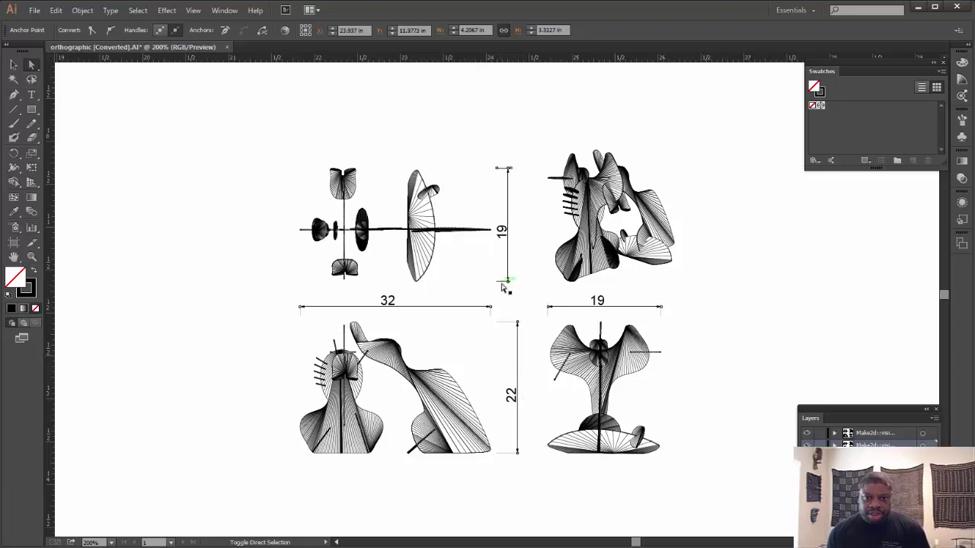
{"action": "left_click", "coordinate": [489, 311], "text": "shift"}
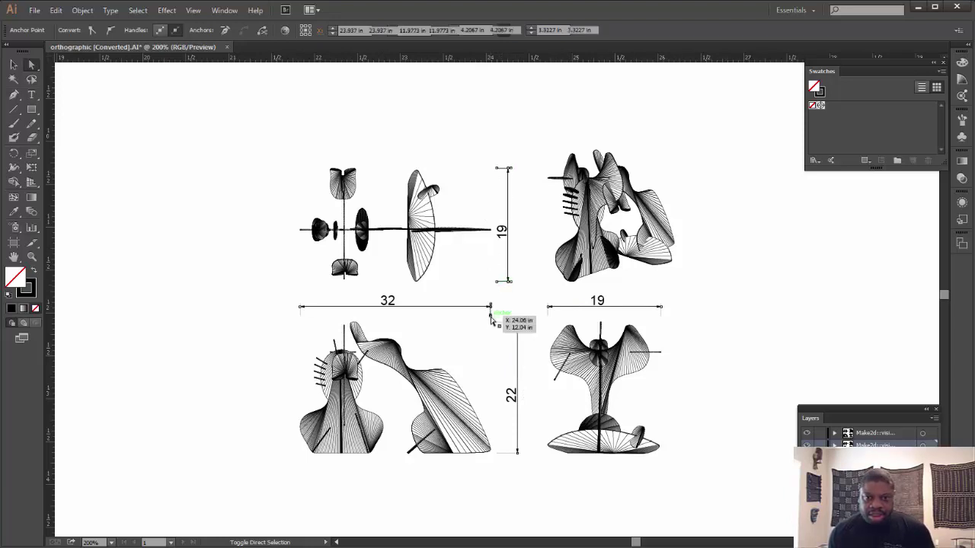
{"action": "left_click", "coordinate": [307, 323], "text": "shift"}
{"action": "left_click", "coordinate": [517, 453], "text": "shift"}
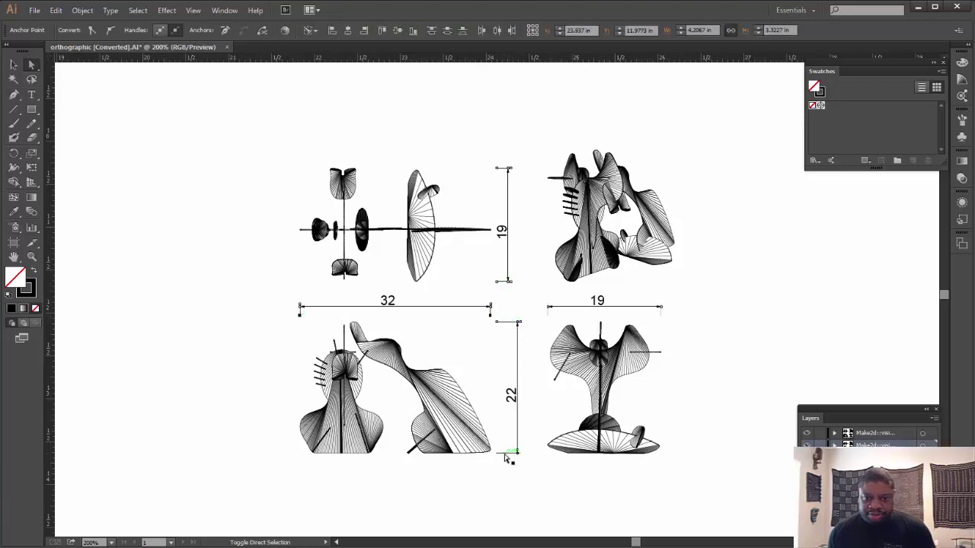
{"action": "left_click", "coordinate": [660, 319], "text": "shift"}
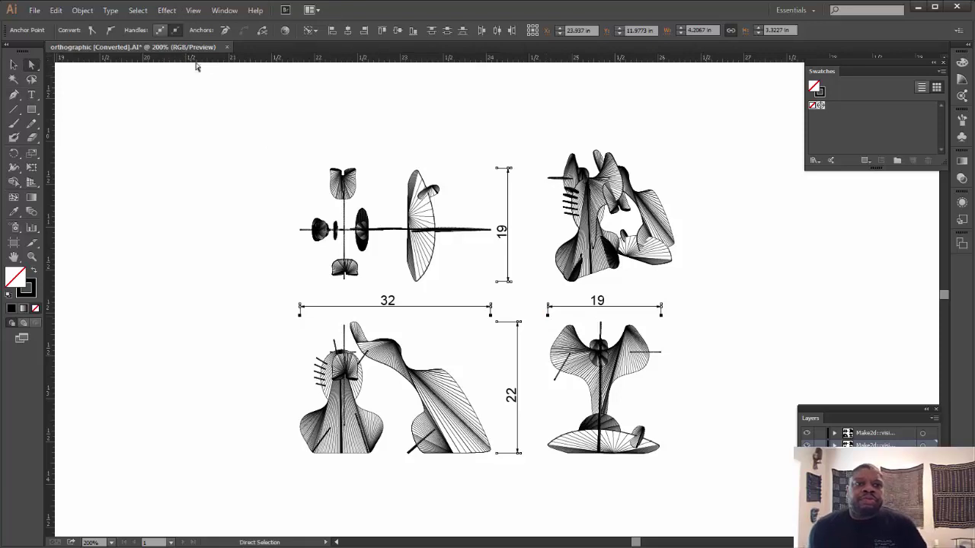
{"action": "left_click", "coordinate": [227, 12]}
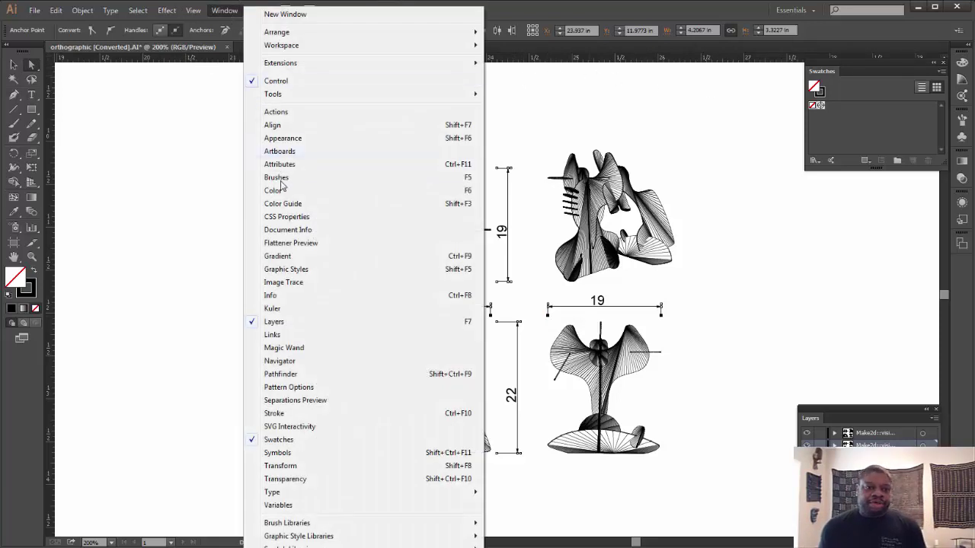
- Open the Stroke panel beside the drawing and set the dimension lines to 0.5 pt
{"action": "left_click", "coordinate": [299, 413]}
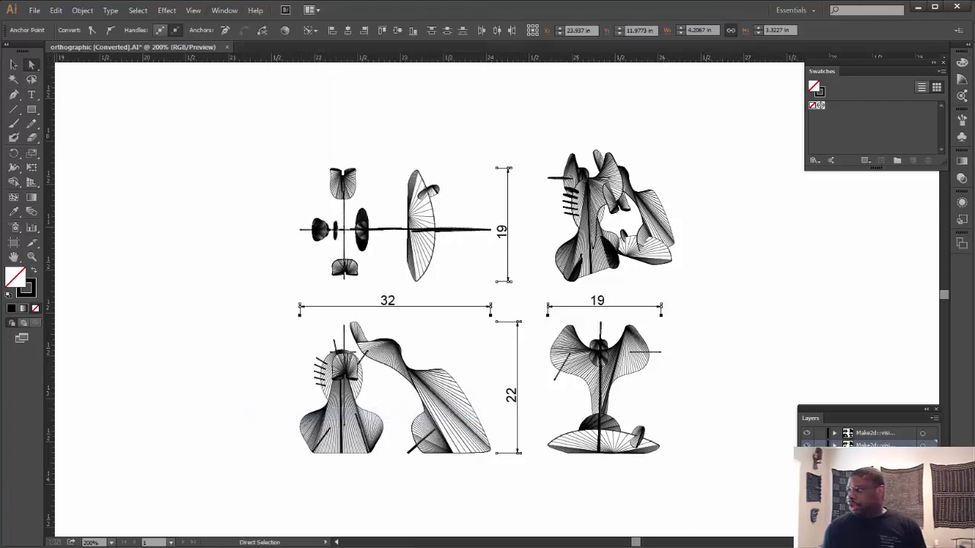
{"action": "mouse_move", "coordinate": [961, 202]}
{"action": "left_mouse_down"}
{"action": "mouse_move", "coordinate": [838, 174]}
{"action": "mouse_move", "coordinate": [163, 159]}
{"action": "mouse_move", "coordinate": [147, 127]}
{"action": "left_mouse_up"}
{"action": "left_click", "coordinate": [171, 149]}
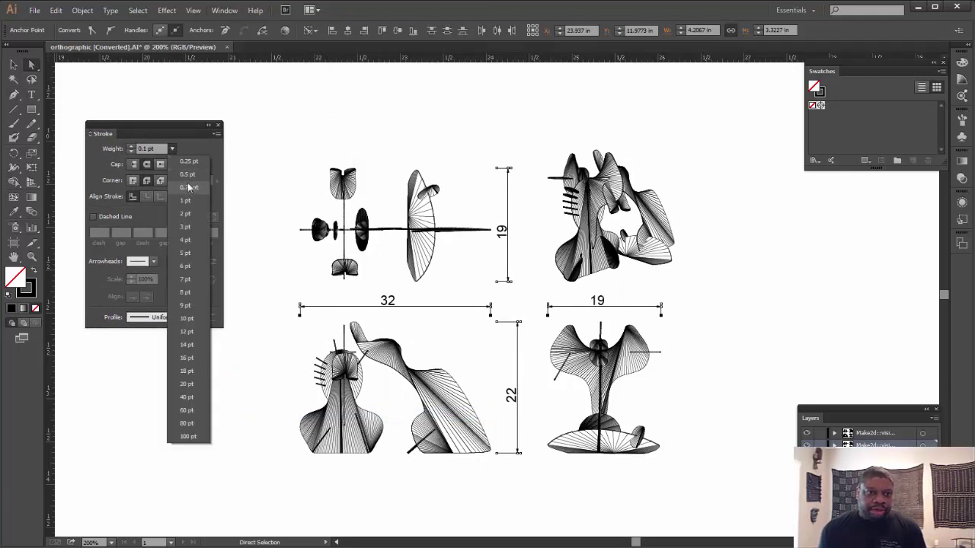
{"action": "left_click", "coordinate": [187, 177]}
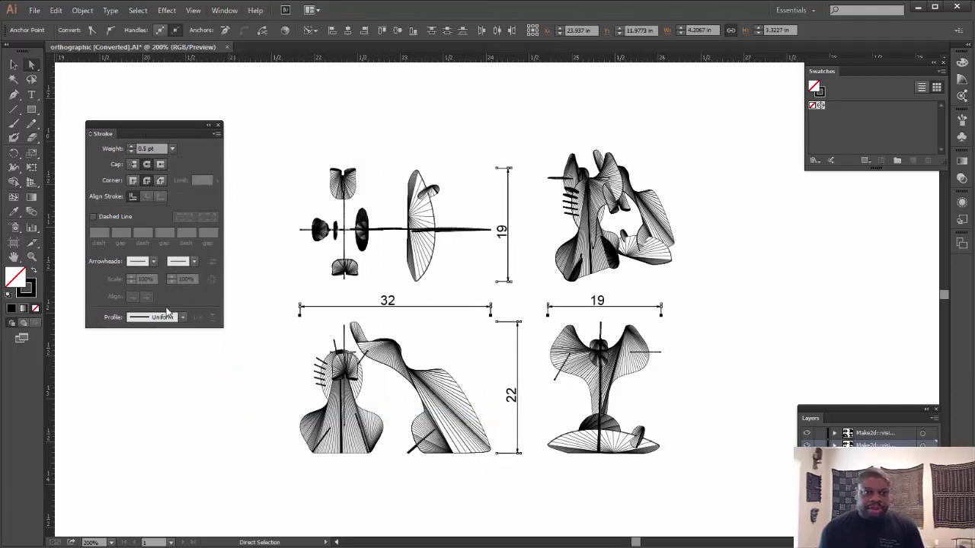
{"action": "left_click", "coordinate": [255, 190]}
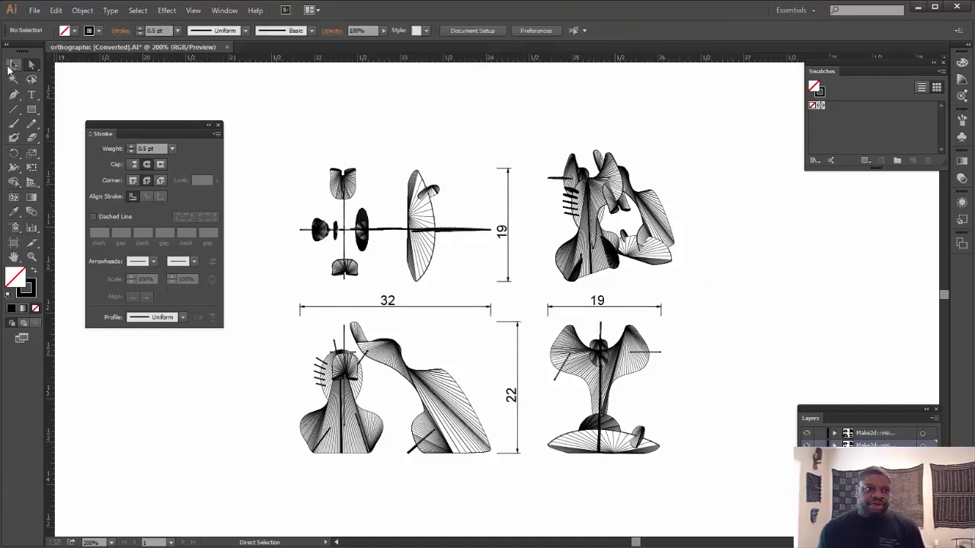
- Select the 19 dimension group and raise its stroke weight to 0.75 pt
{"action": "key", "text": "v"}
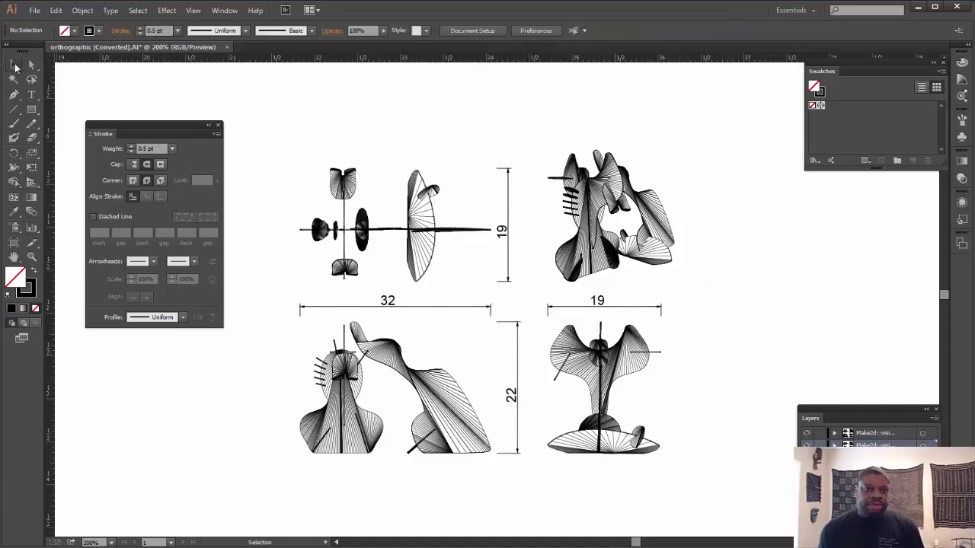
{"action": "left_click", "coordinate": [506, 169]}
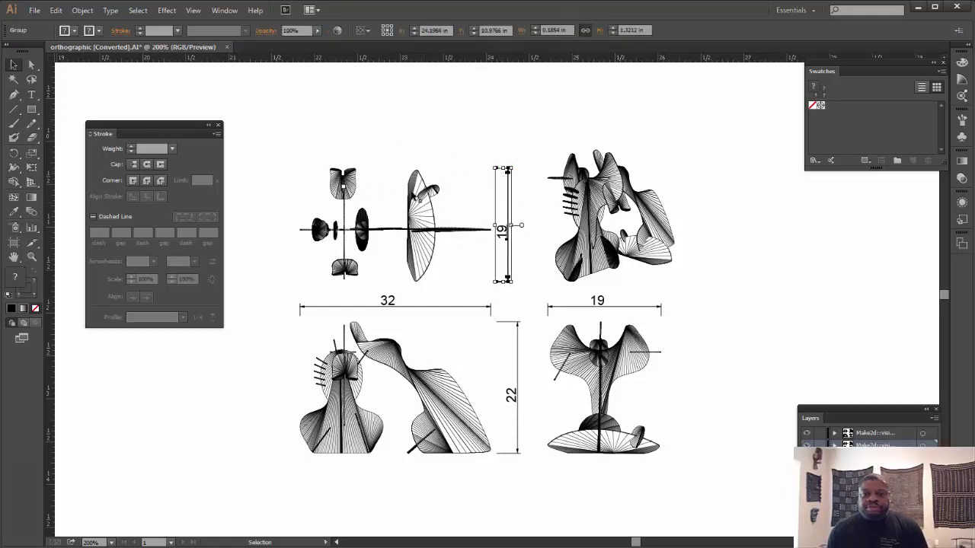
{"action": "left_click", "coordinate": [172, 149]}
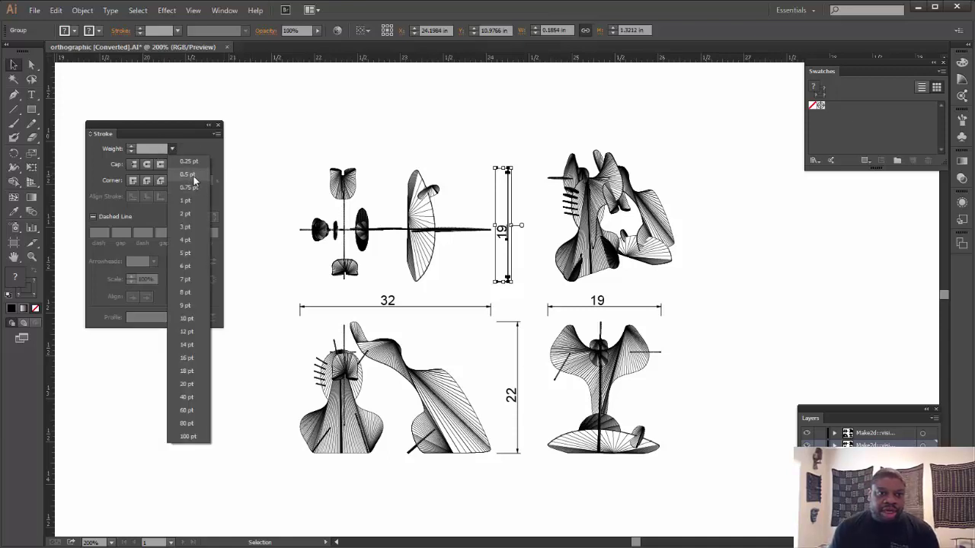
{"action": "left_click", "coordinate": [193, 175]}
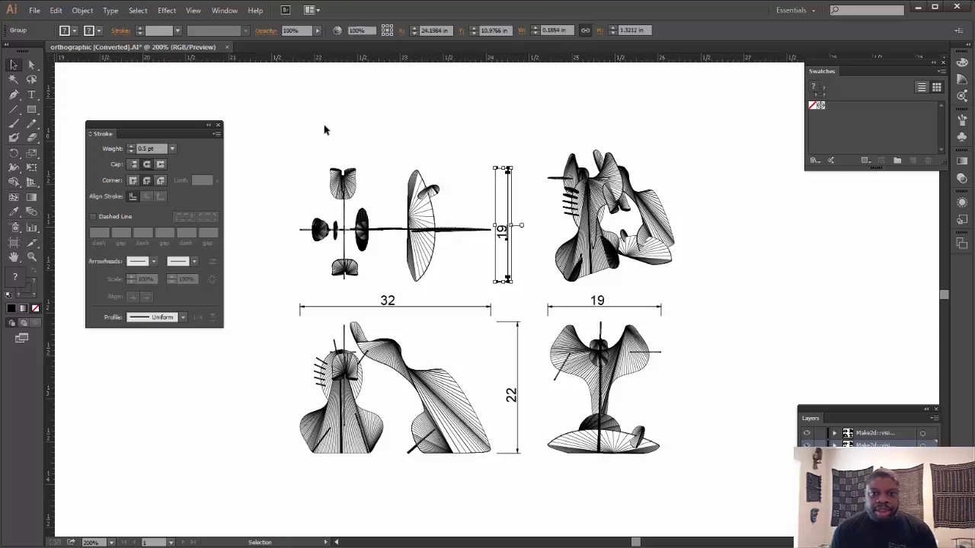
{"action": "left_click", "coordinate": [324, 130]}
{"action": "left_click", "coordinate": [173, 149]}
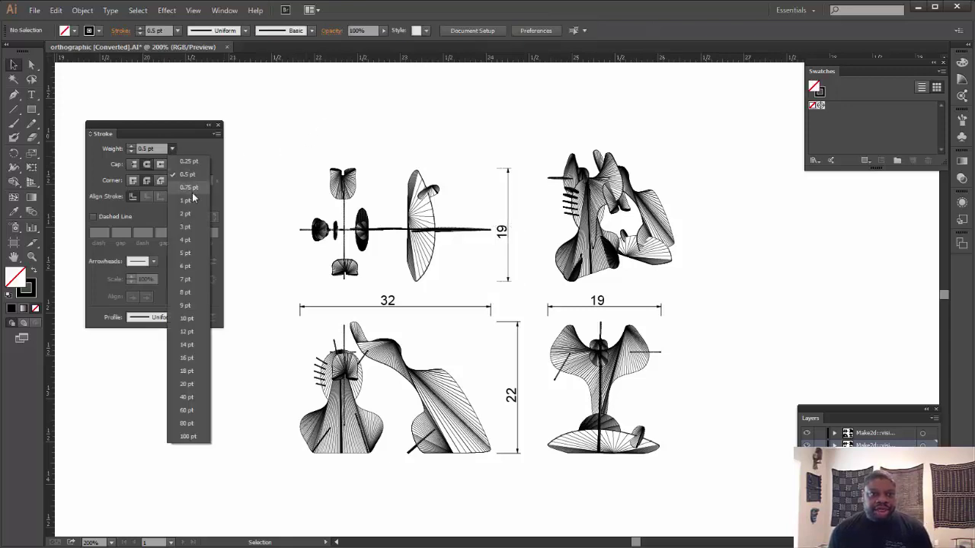
{"action": "left_click", "coordinate": [190, 187]}
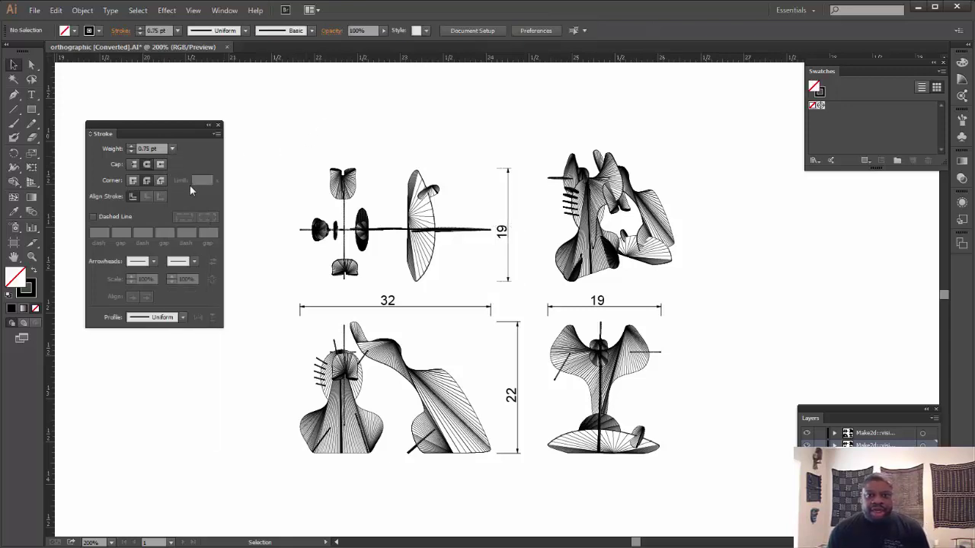
{"action": "left_click", "coordinate": [508, 180]}
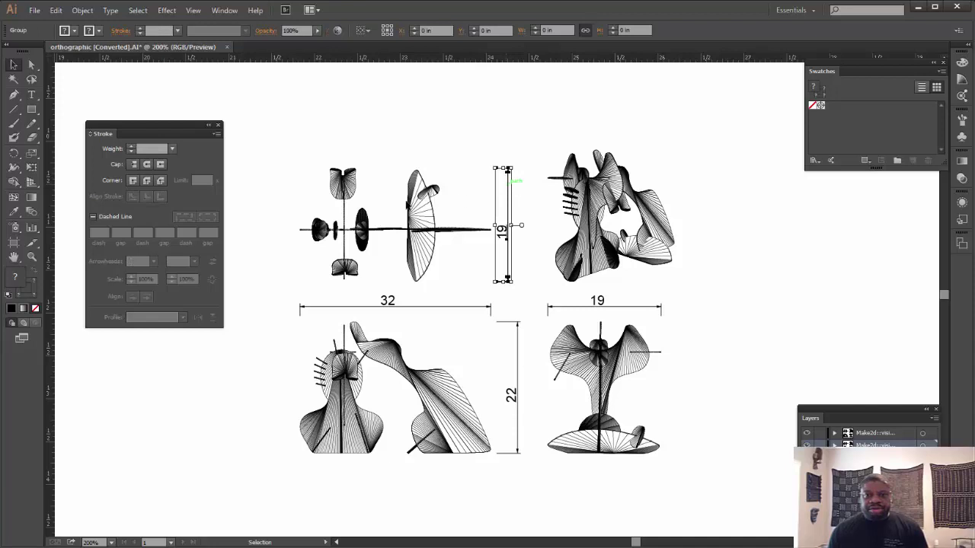
{"action": "left_click", "coordinate": [174, 148]}
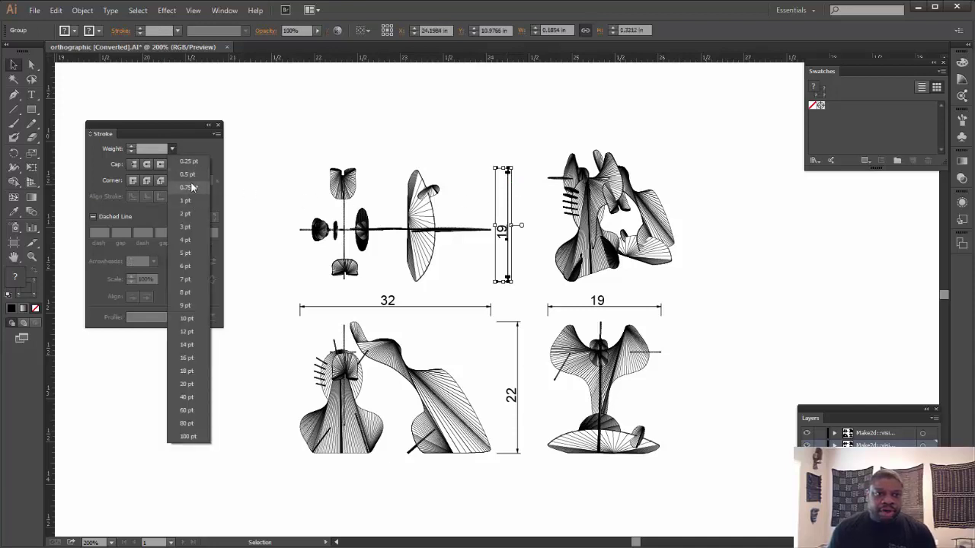
{"action": "left_click", "coordinate": [191, 187]}
{"action": "left_click", "coordinate": [736, 262]}
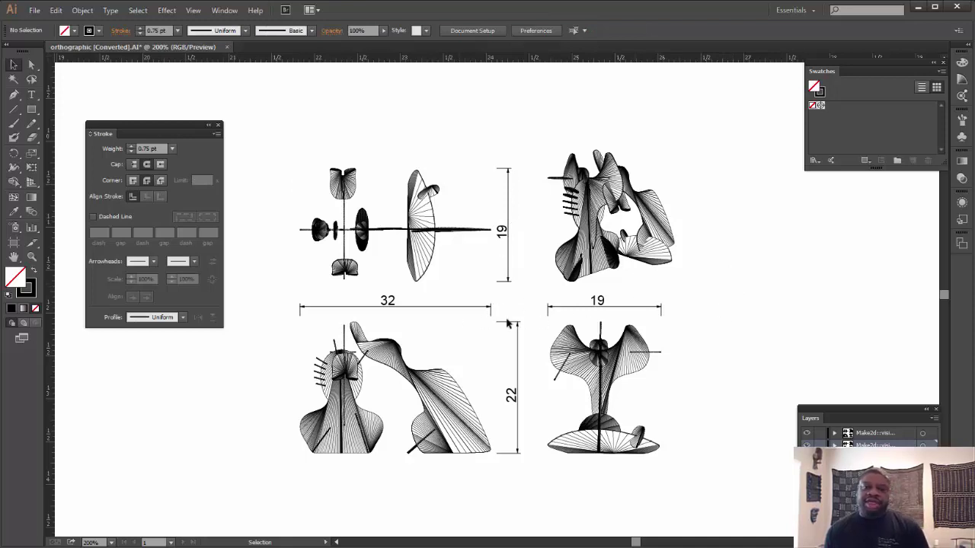
{"action": "left_click", "coordinate": [34, 11]}
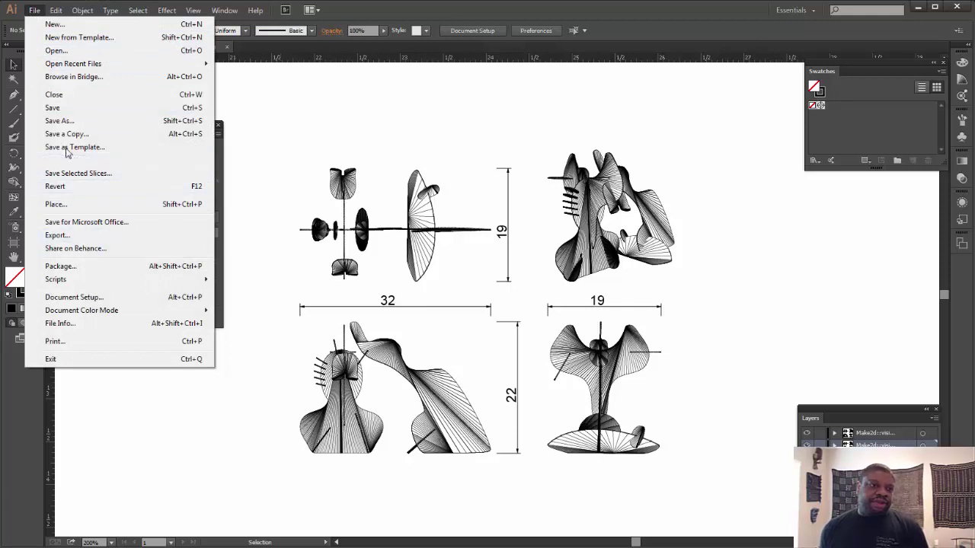
- Save over orthographic.AI in the Lighting folder with default Illustrator options
{"action": "left_click", "coordinate": [54, 108]}
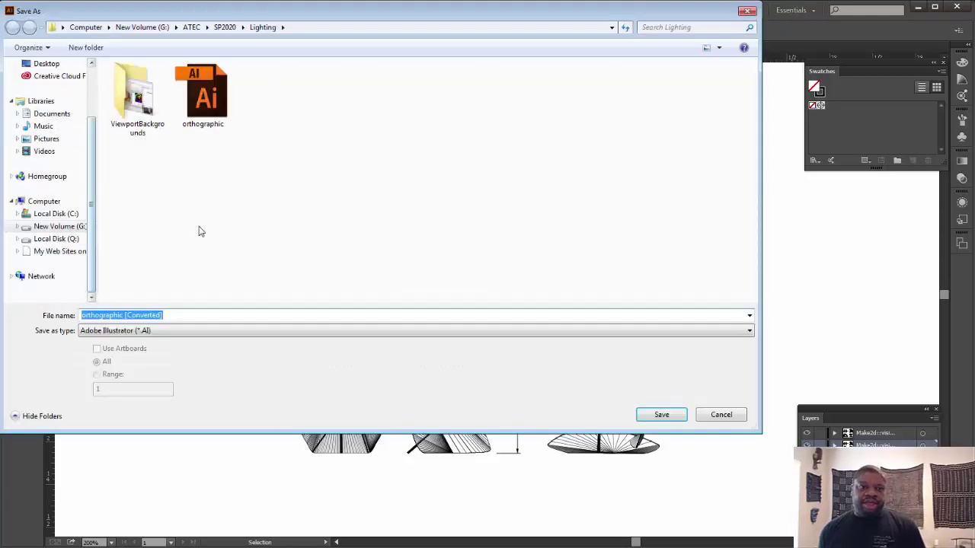
{"action": "double_click", "coordinate": [205, 102]}
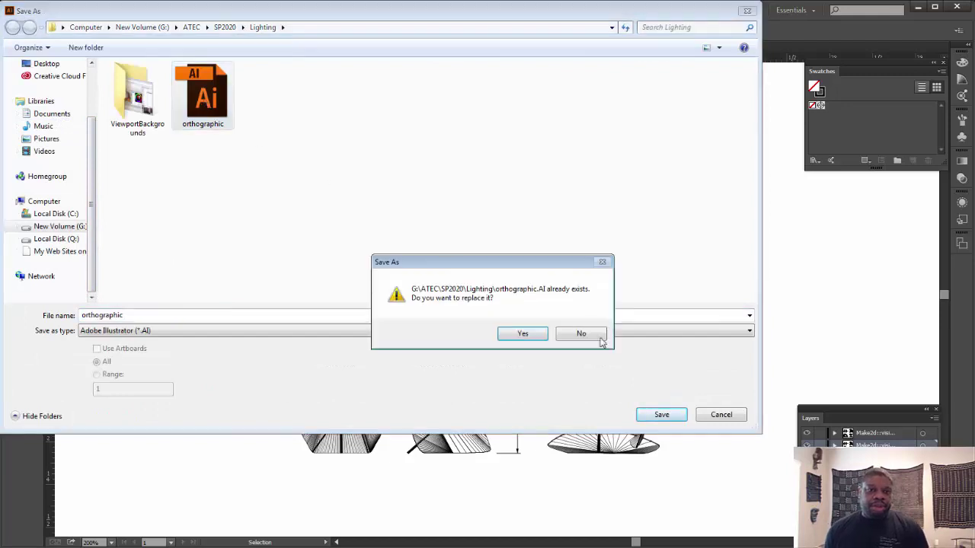
{"action": "left_click", "coordinate": [523, 337]}
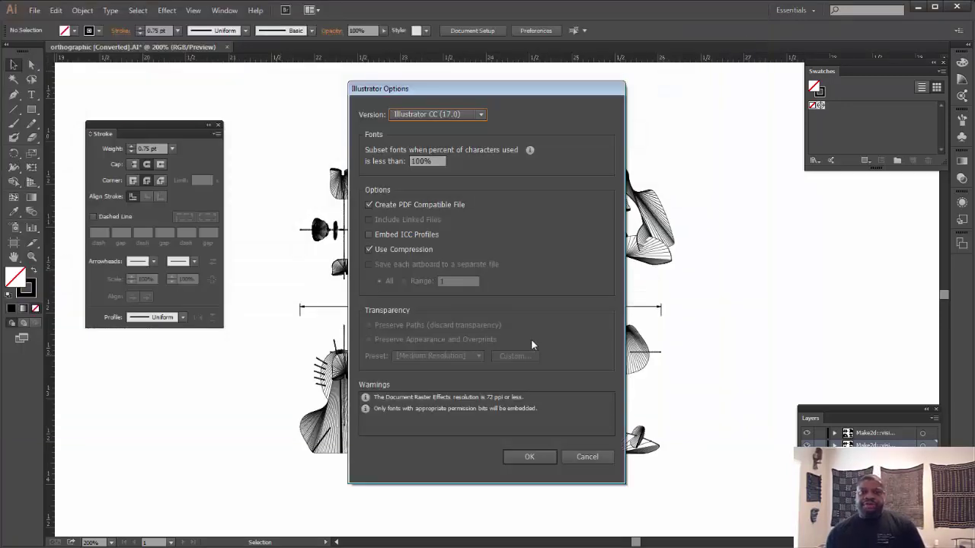
{"action": "left_click", "coordinate": [536, 456]}
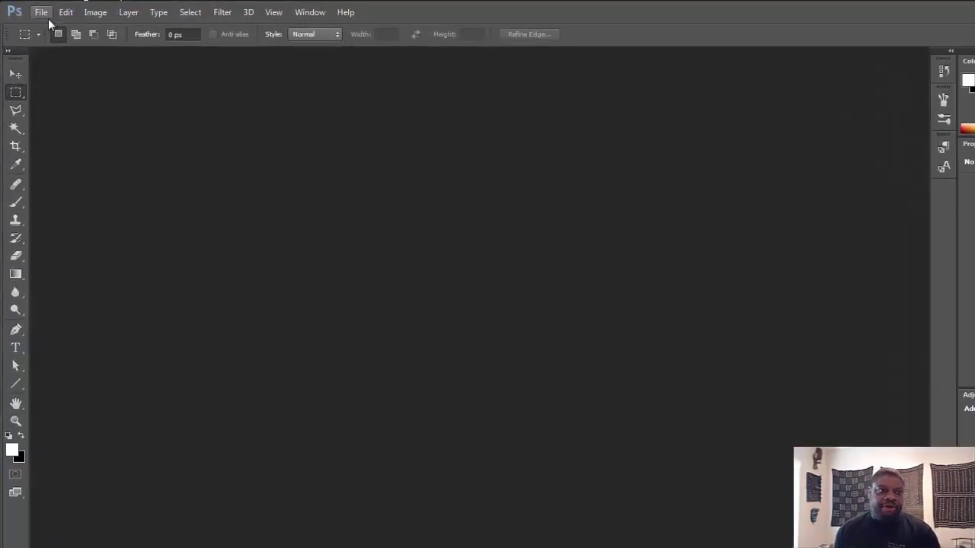
- Open the orthographic.AI drawings file from the File menu
{"action": "left_click", "coordinate": [44, 14]}
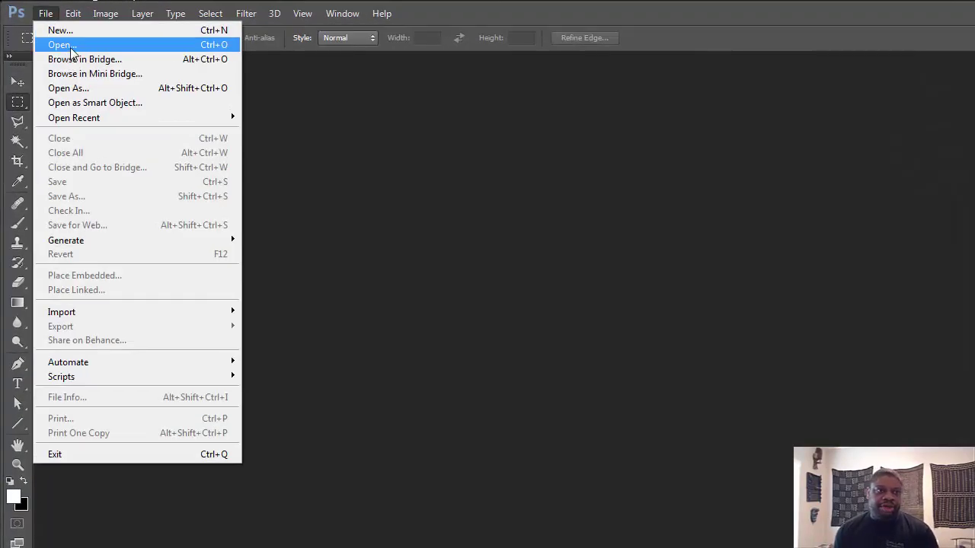
{"action": "left_click", "coordinate": [72, 48]}
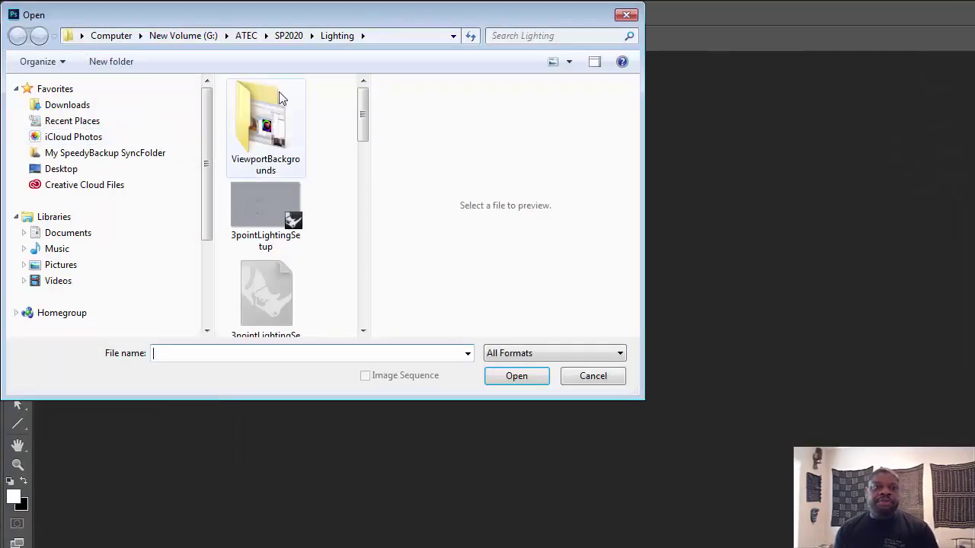
{"action": "left_click_drag", "start_coordinate": [363, 126], "coordinate": [379, 252]}
{"action": "key", "text": "Escape"}
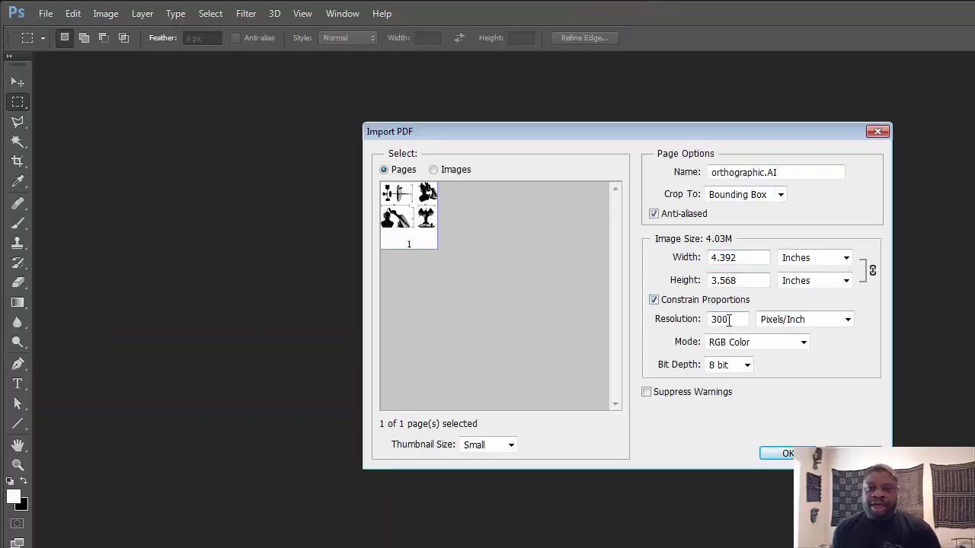
- Import orthographic.AI rasterised at 100 pixels per inch and 8 inches wide
{"action": "left_click_drag", "start_coordinate": [728, 319], "coordinate": [671, 318]}
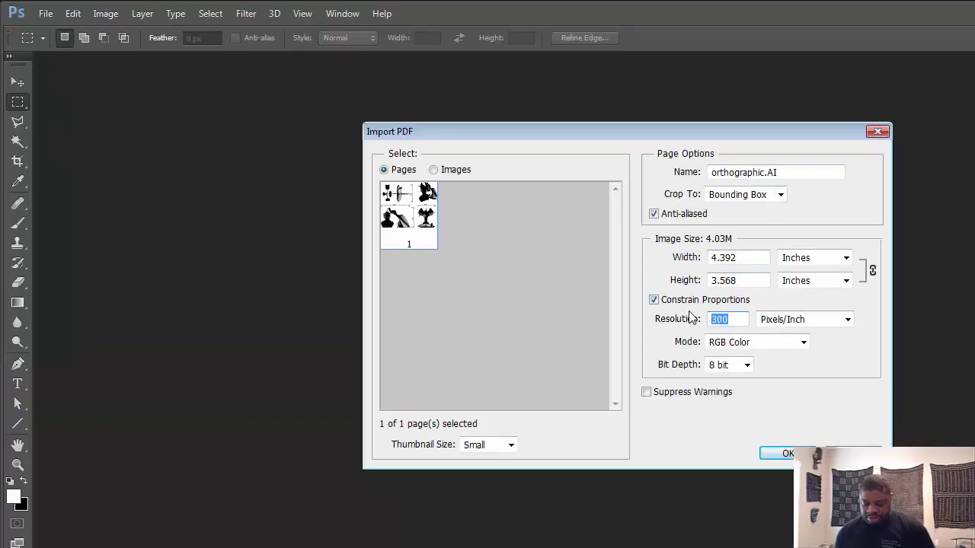
{"action": "type", "text": "100"}
{"action": "key", "text": "Tab"}
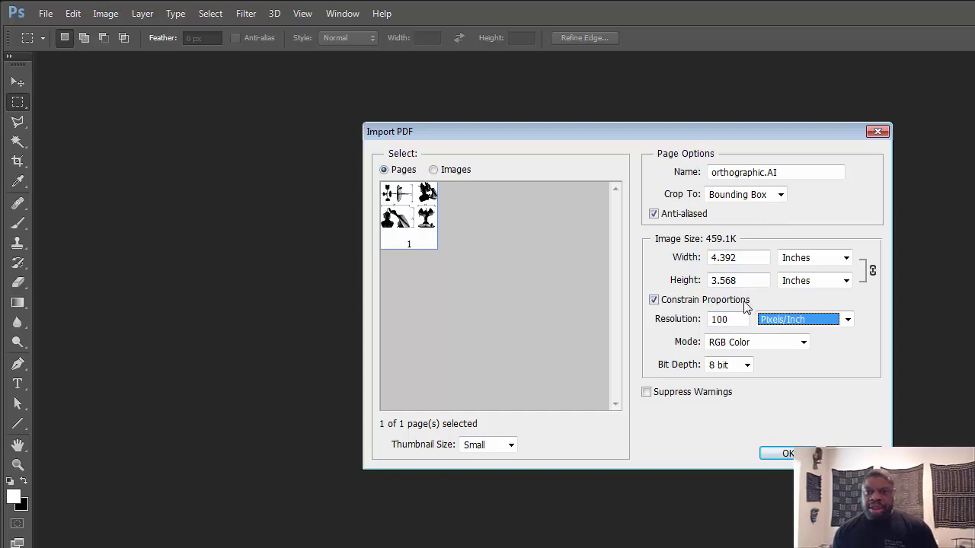
{"action": "left_click_drag", "start_coordinate": [740, 257], "coordinate": [680, 275]}
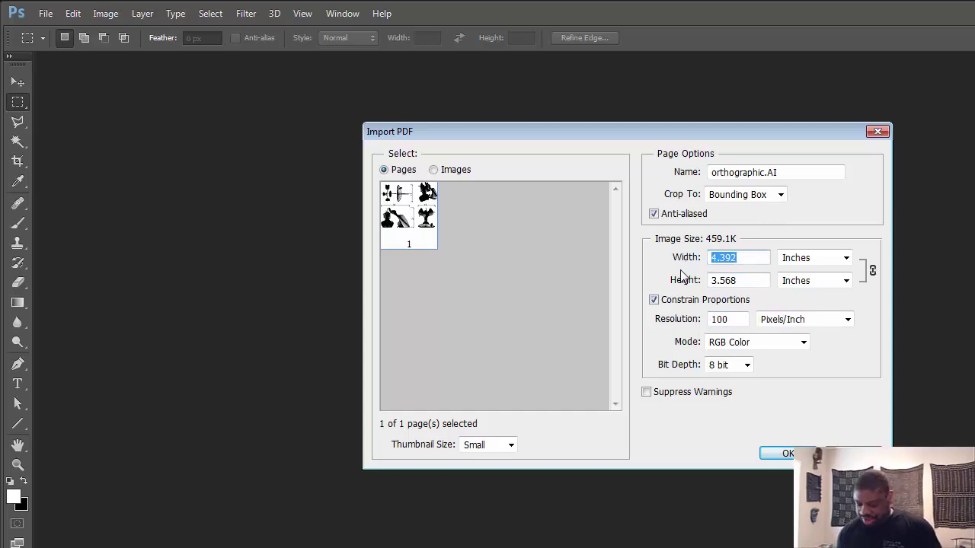
{"action": "type", "text": "8"}
{"action": "key", "text": "Tab"}
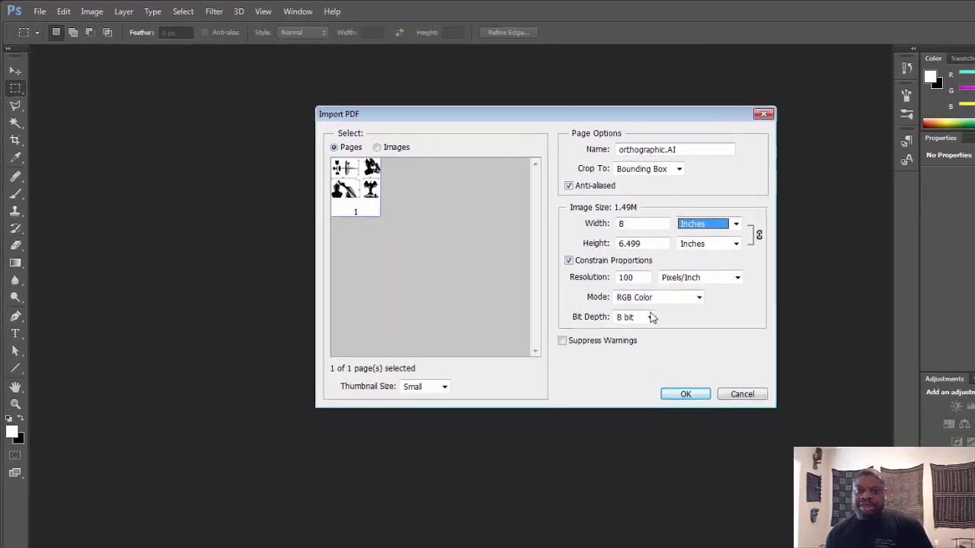
{"action": "left_click", "coordinate": [618, 355]}
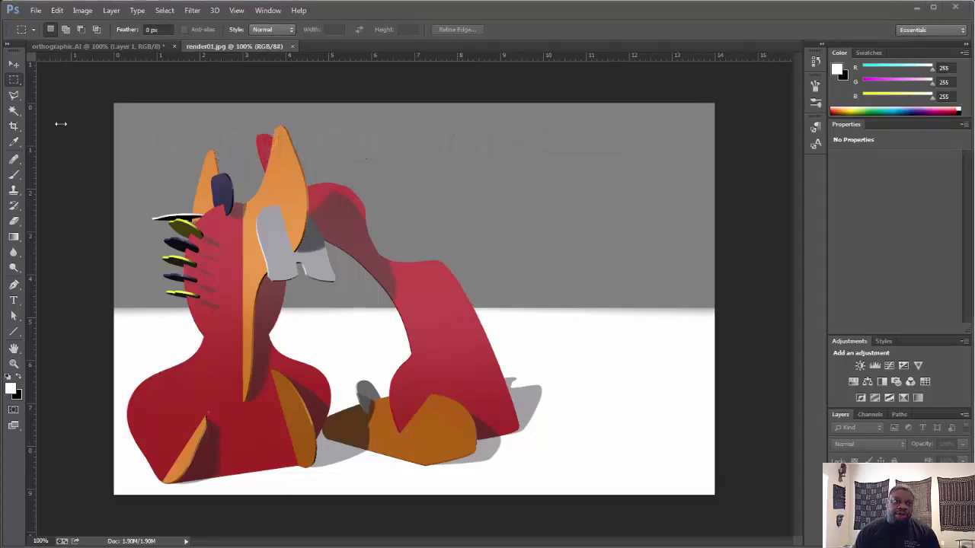
- Duplicate the orthographic Layer 1 into render01.jpg, then select the Move tool there
{"action": "left_click", "coordinate": [131, 48]}
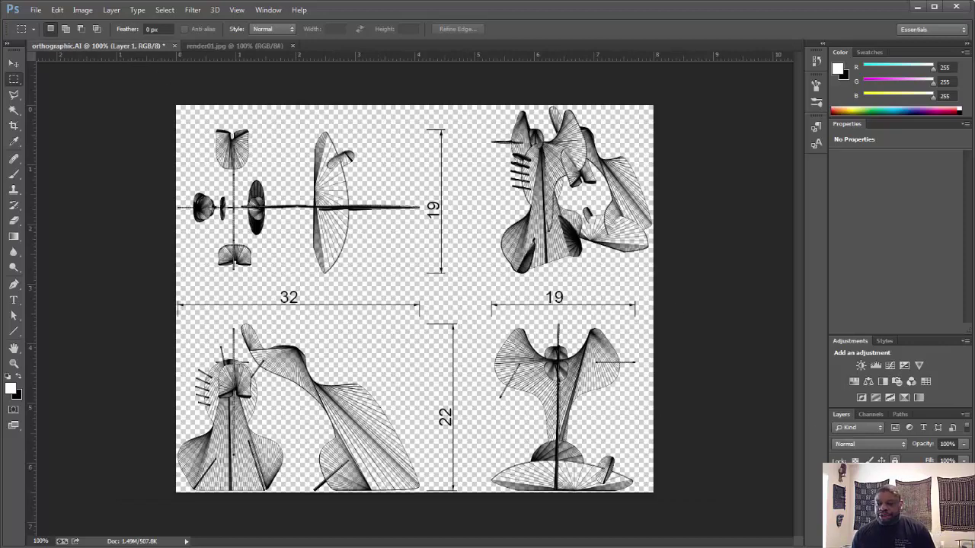
{"action": "right_click", "coordinate": [907, 479]}
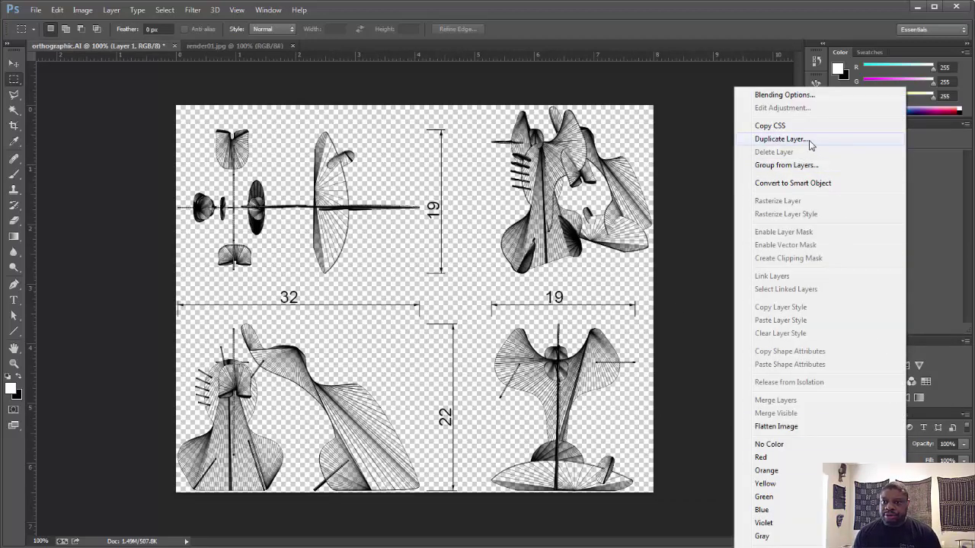
{"action": "left_click", "coordinate": [810, 139]}
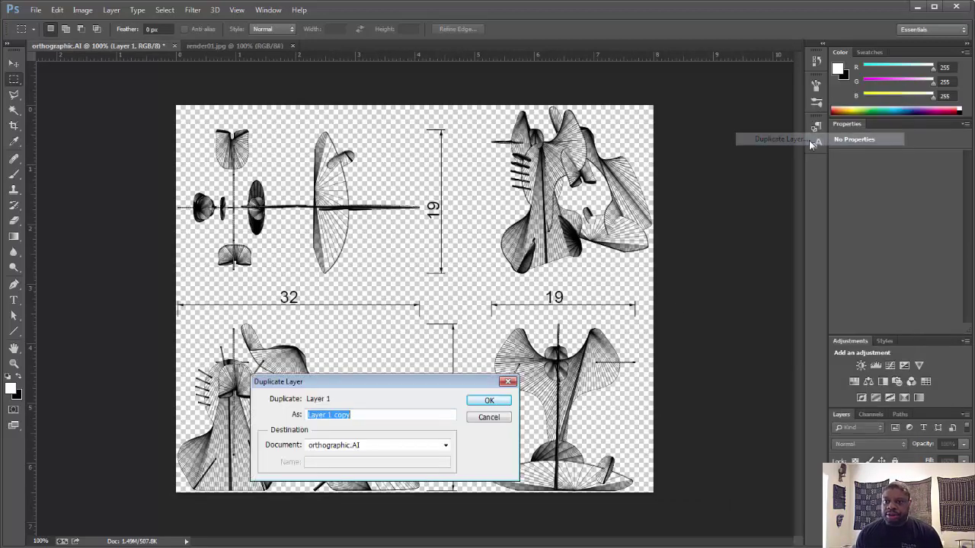
{"action": "left_click", "coordinate": [445, 447]}
{"action": "left_click", "coordinate": [404, 468]}
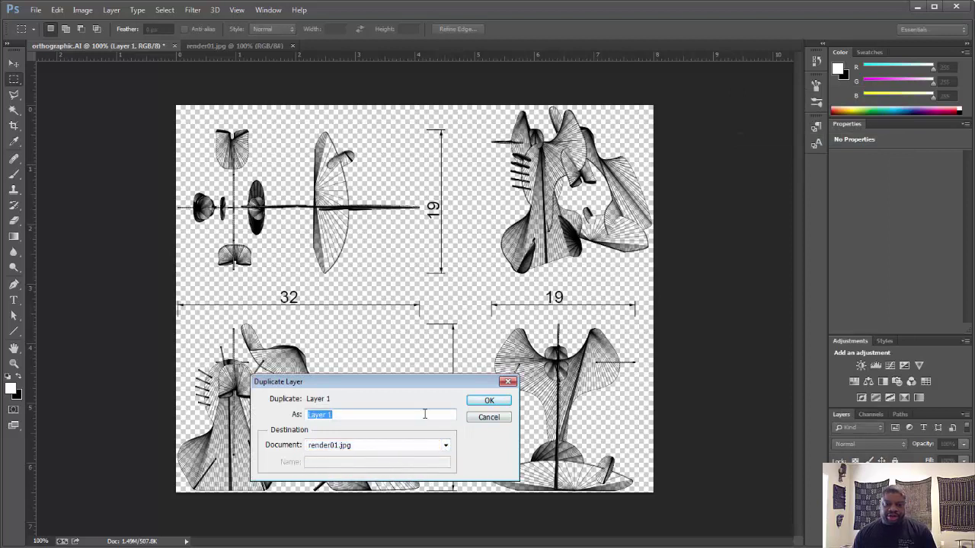
{"action": "left_click", "coordinate": [489, 401]}
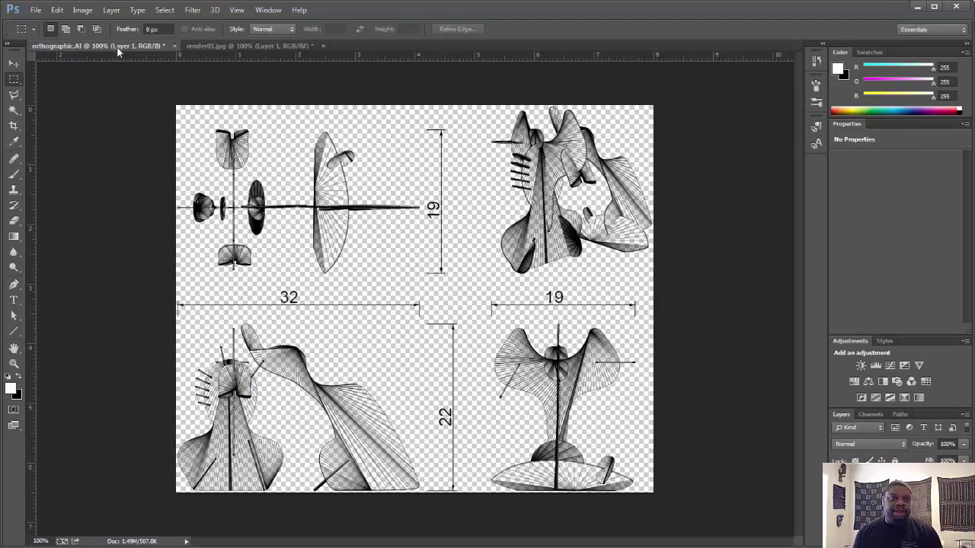
{"action": "left_click", "coordinate": [216, 46]}
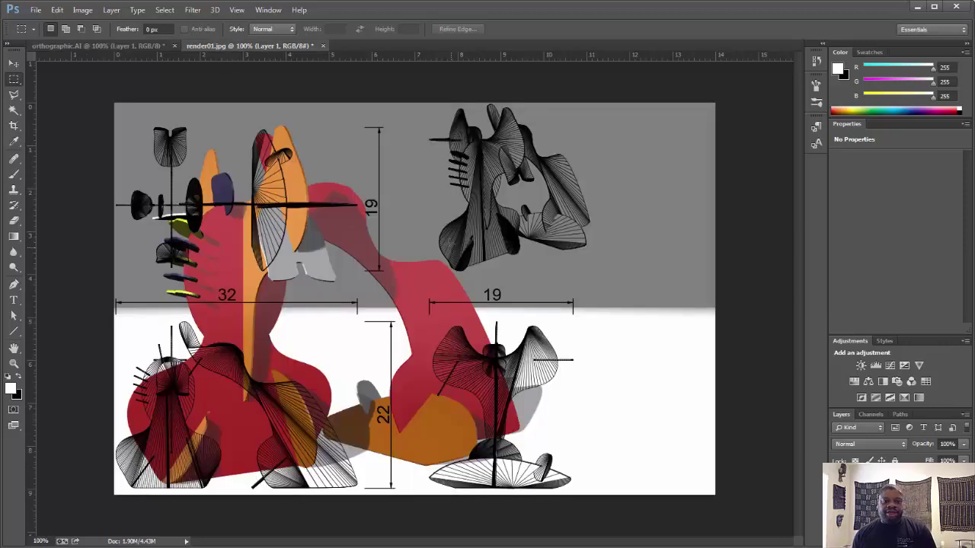
{"action": "left_click", "coordinate": [13, 65]}
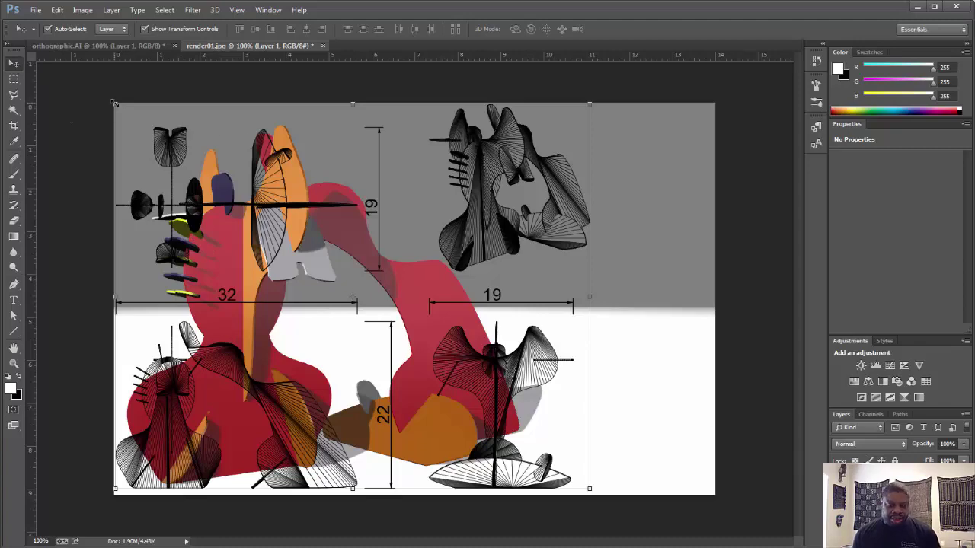
- Scale the drawings to about 48% and place them on the upper-right grey wall
{"action": "left_click_drag", "start_coordinate": [113, 100], "coordinate": [373, 283]}
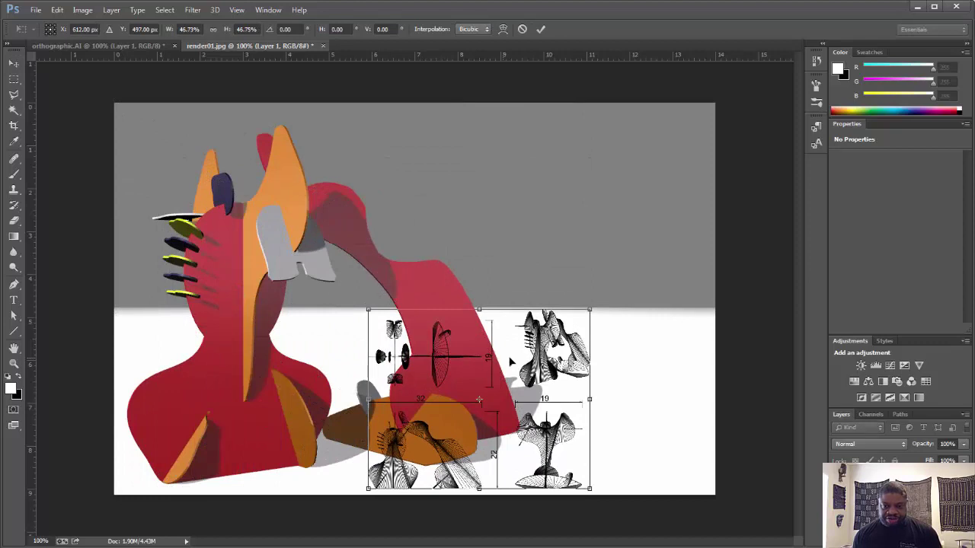
{"action": "left_click_drag", "start_coordinate": [552, 367], "coordinate": [677, 139]}
{"action": "left_click_drag", "start_coordinate": [482, 295], "coordinate": [476, 302]}
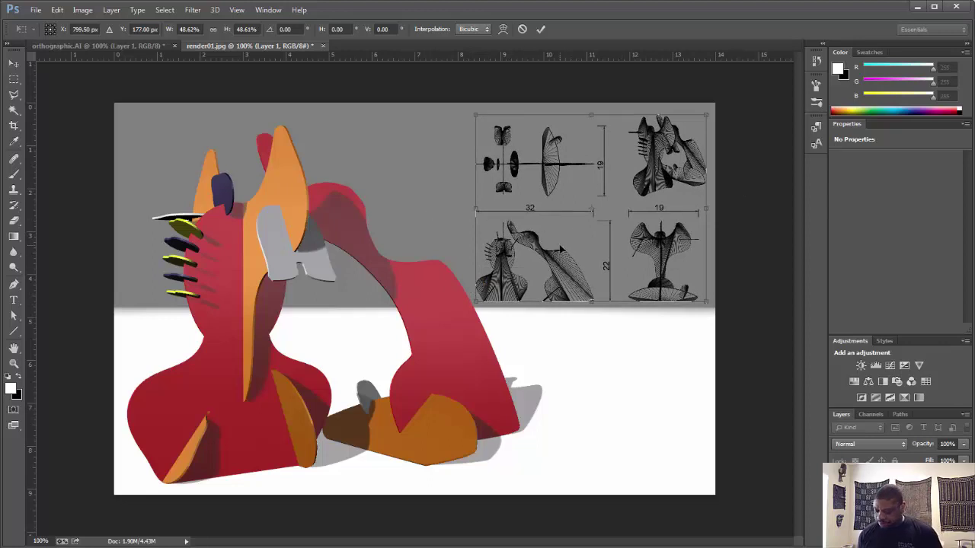
{"action": "key", "text": "Return"}
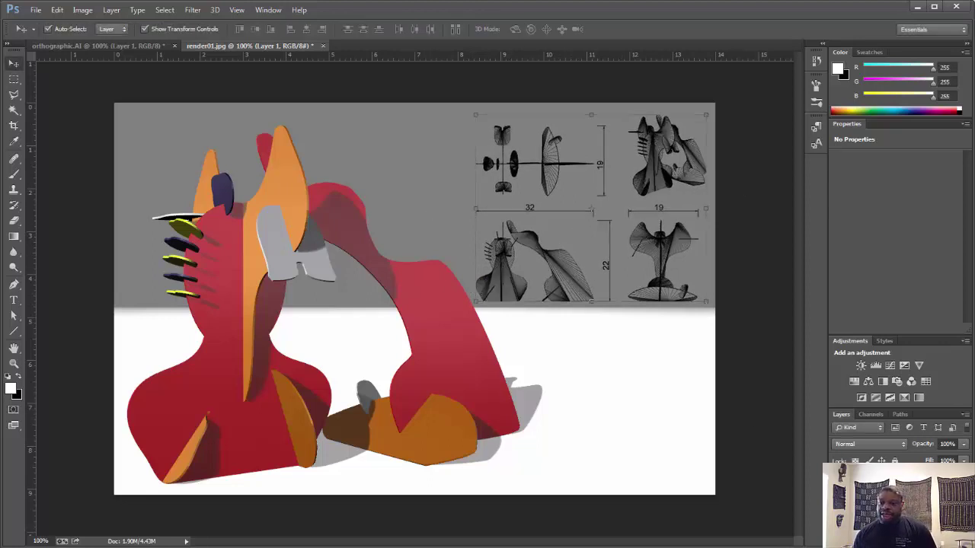
- Duplicate the orthographic drawings layer to create Layer 1 copy
{"action": "left_click", "coordinate": [868, 539]}
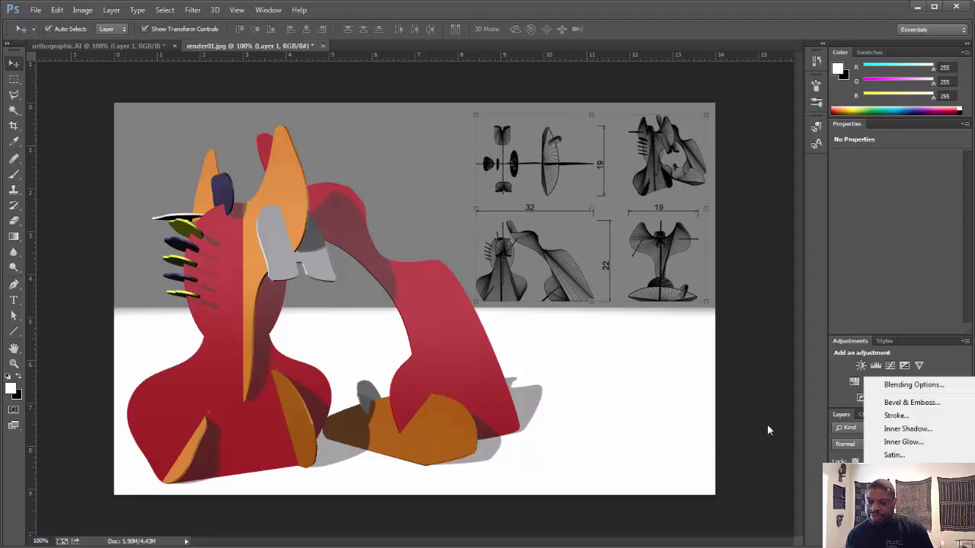
{"action": "left_click", "coordinate": [661, 244]}
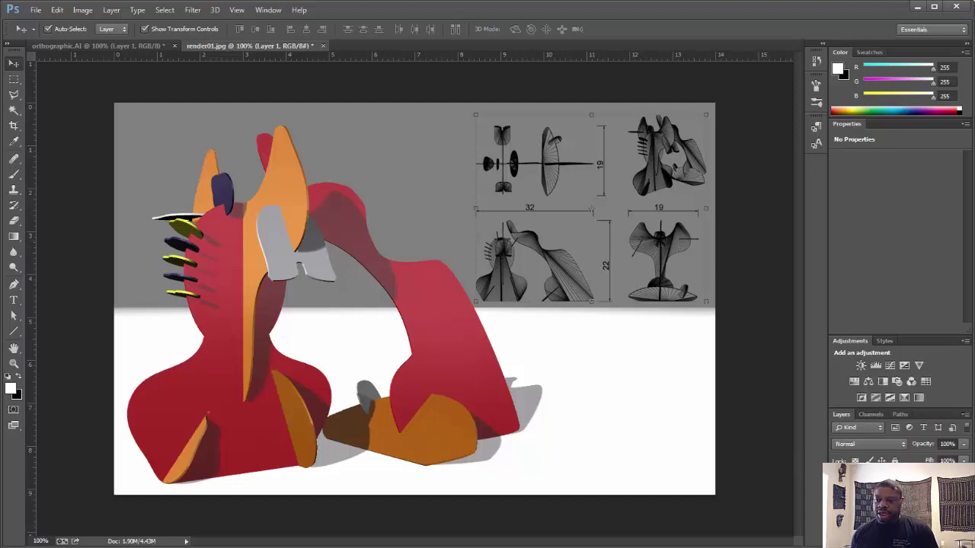
{"action": "right_click", "coordinate": [926, 481]}
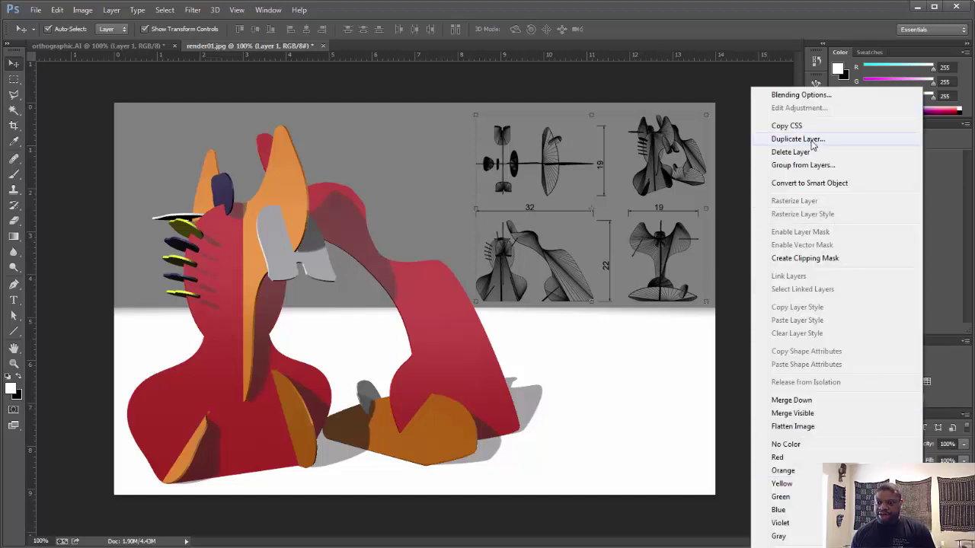
{"action": "left_click", "coordinate": [811, 138]}
{"action": "left_click", "coordinate": [488, 401]}
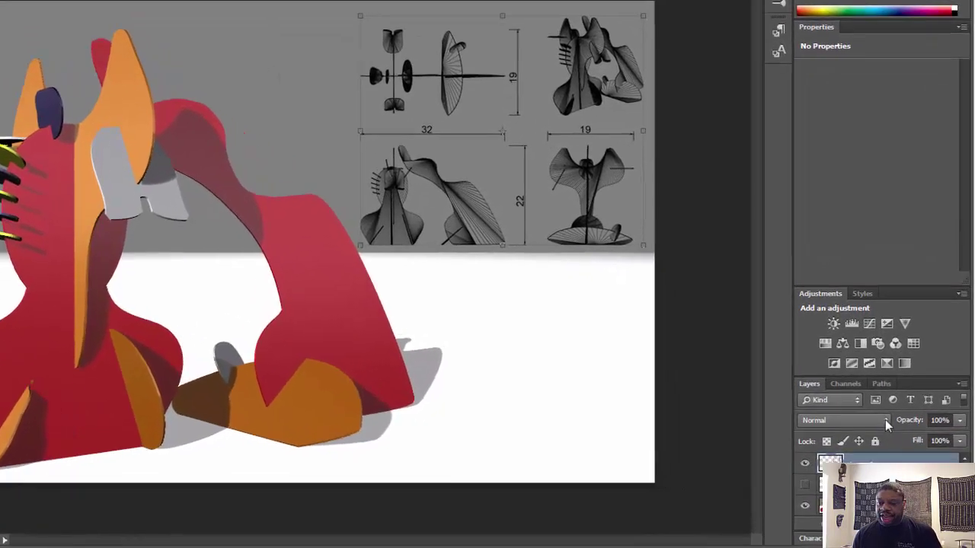
{"action": "left_click", "coordinate": [894, 434]}
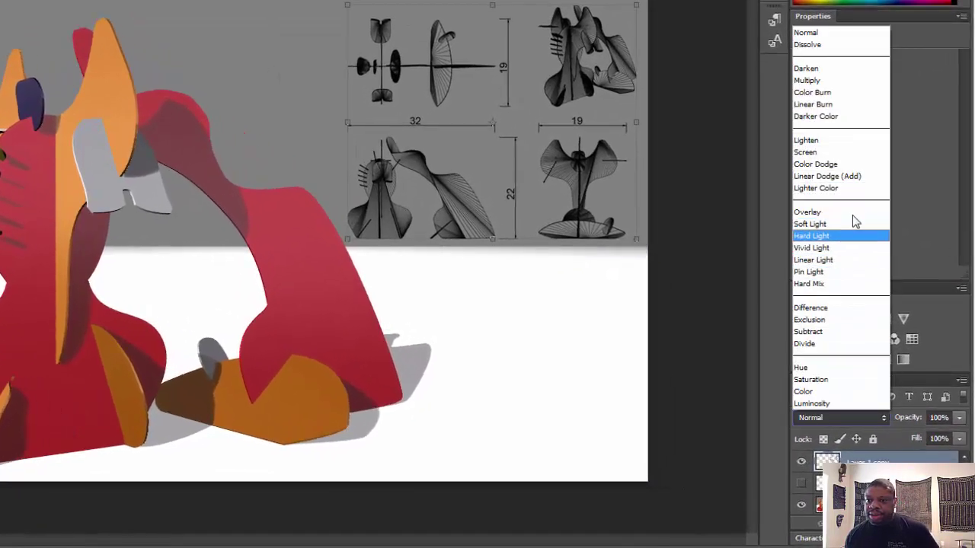
- Bring up Hue/Saturation with Ctrl+U and trial lightness changes on the drawings
{"action": "left_click", "coordinate": [884, 462]}
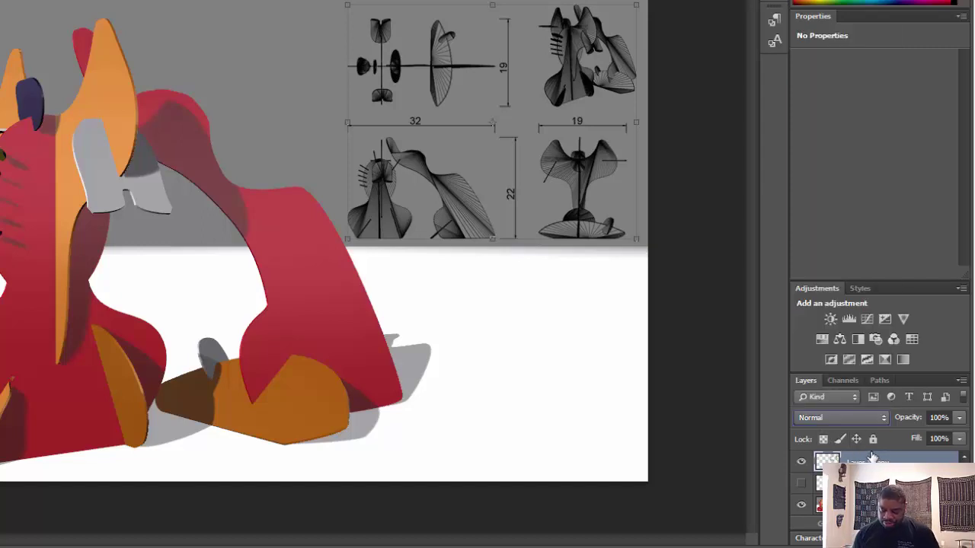
{"action": "key", "text": "ctrl+u"}
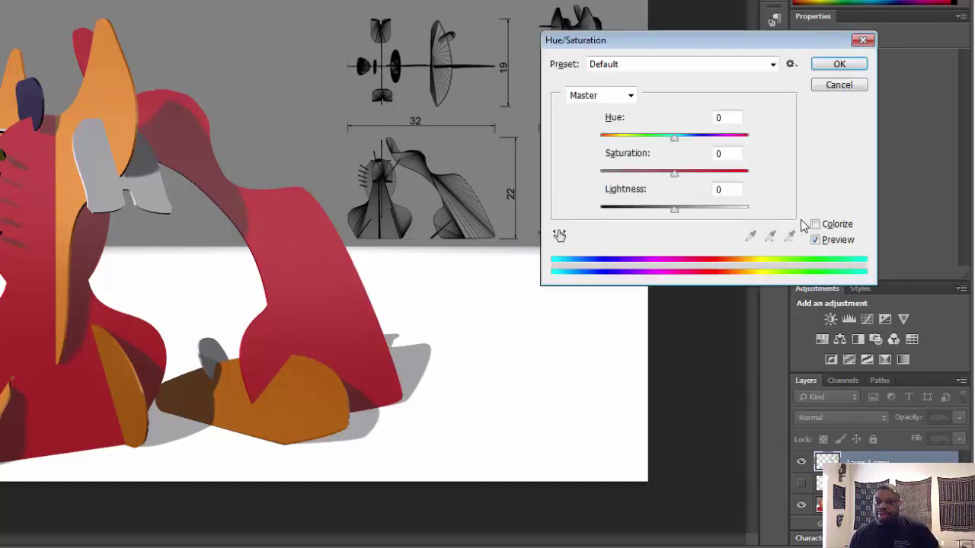
{"action": "left_click_drag", "start_coordinate": [679, 209], "coordinate": [758, 220]}
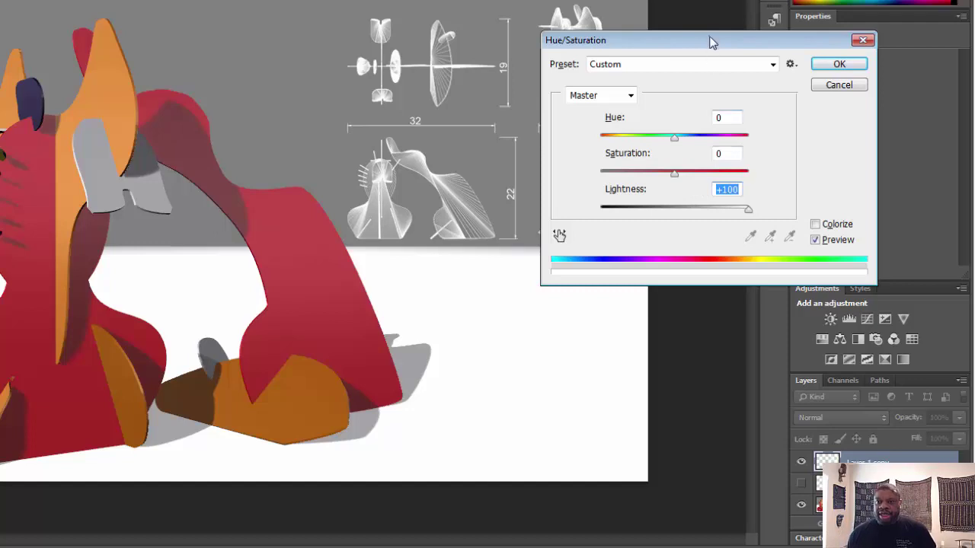
{"action": "left_click_drag", "start_coordinate": [711, 41], "coordinate": [462, 279]}
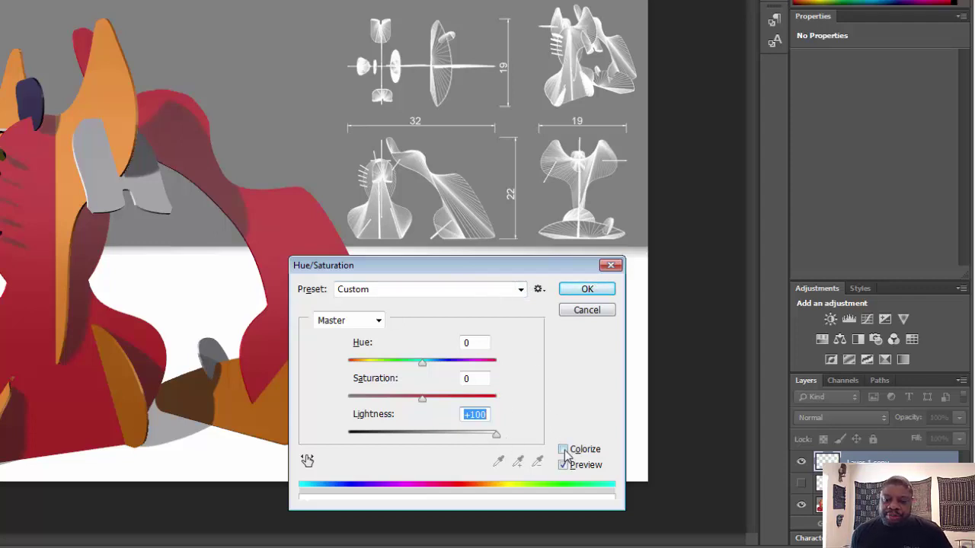
{"action": "left_click_drag", "start_coordinate": [495, 434], "coordinate": [434, 438]}
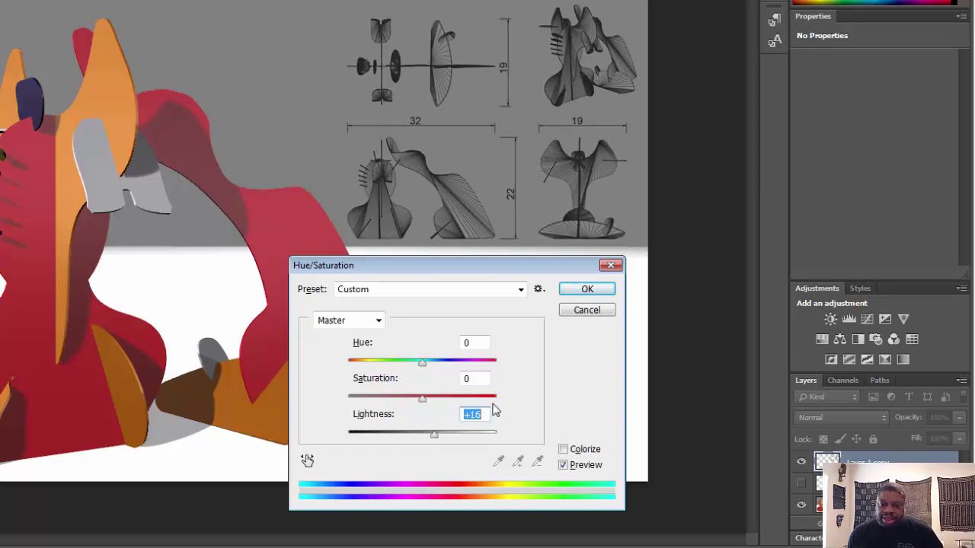
- Colorize the drawings blue: hue 233, saturation 100, lightness +35
{"action": "left_click_drag", "start_coordinate": [421, 398], "coordinate": [525, 411]}
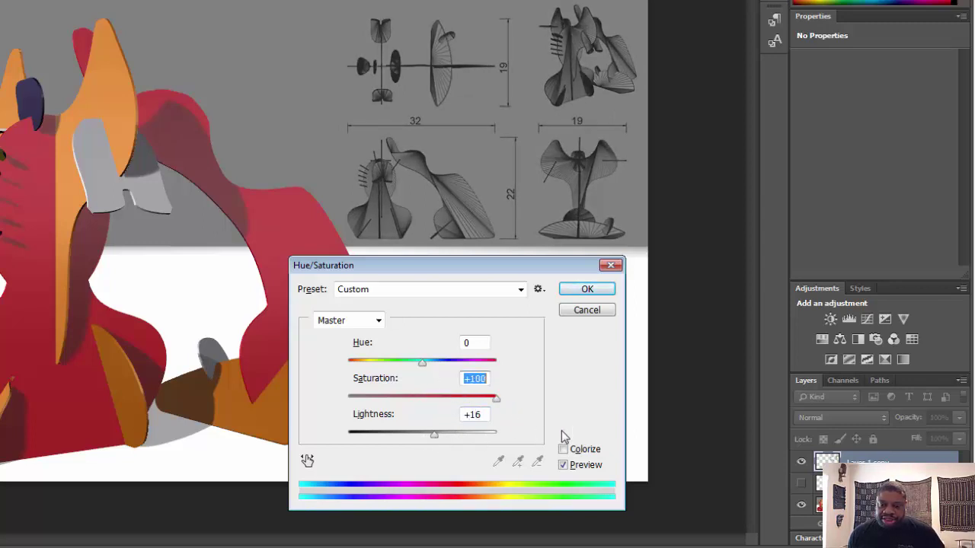
{"action": "left_click", "coordinate": [562, 450]}
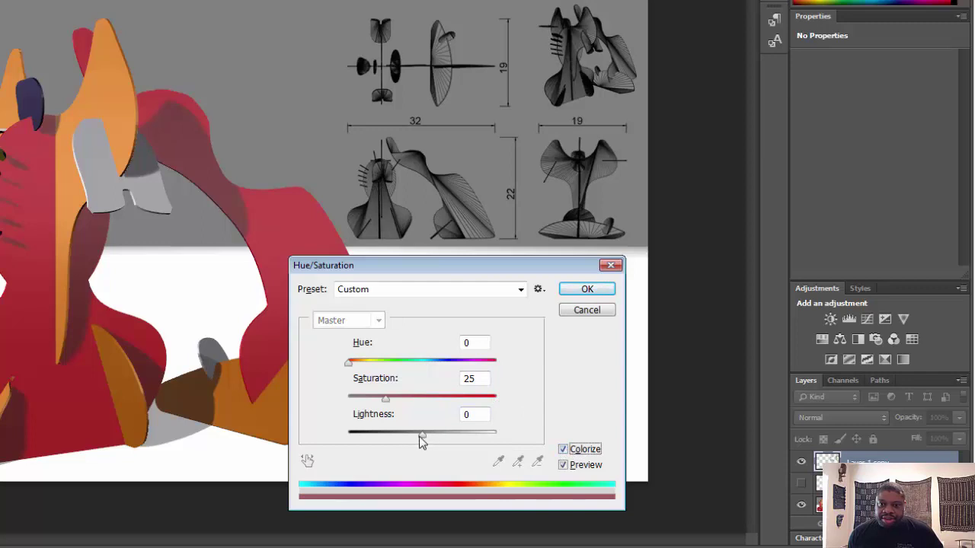
{"action": "left_click_drag", "start_coordinate": [422, 441], "coordinate": [450, 433]}
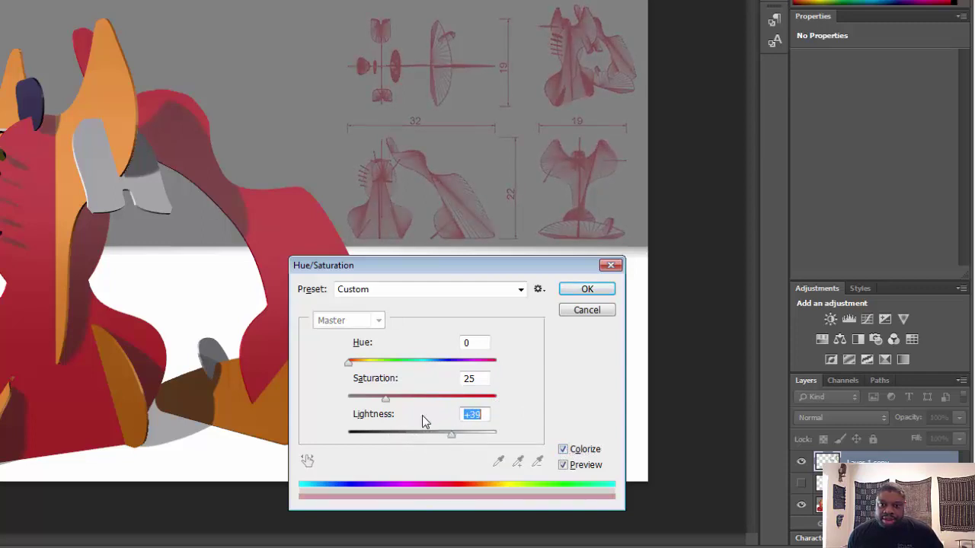
{"action": "left_click_drag", "start_coordinate": [386, 397], "coordinate": [495, 399]}
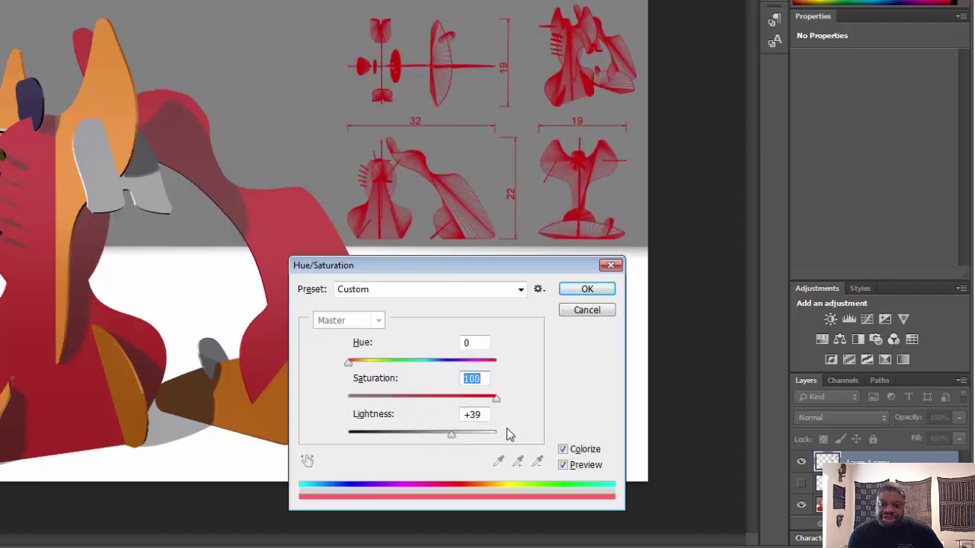
{"action": "mouse_move", "coordinate": [455, 442]}
{"action": "left_mouse_down"}
{"action": "mouse_move", "coordinate": [431, 442]}
{"action": "mouse_move", "coordinate": [448, 435]}
{"action": "left_mouse_up"}
{"action": "left_click_drag", "start_coordinate": [350, 363], "coordinate": [447, 374]}
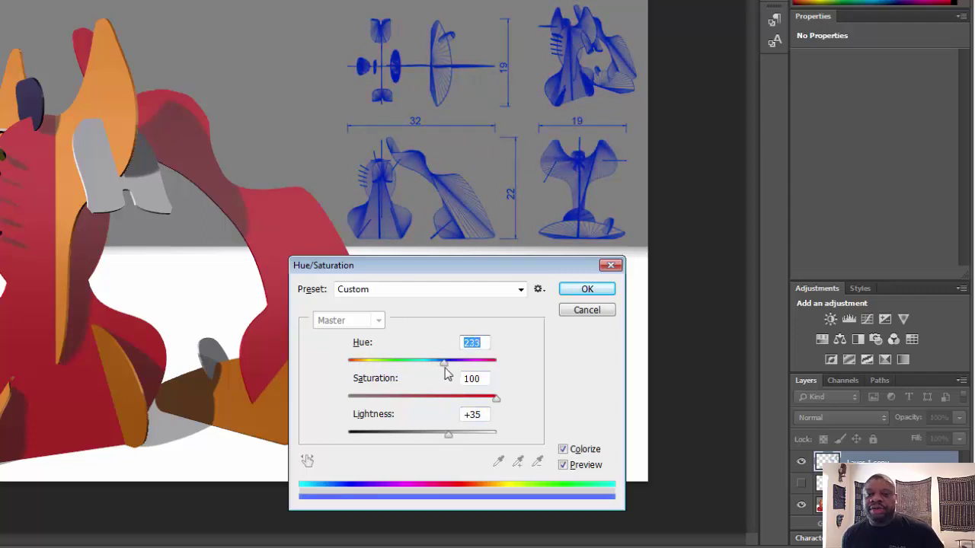
{"action": "left_click_drag", "start_coordinate": [482, 259], "coordinate": [584, 297]}
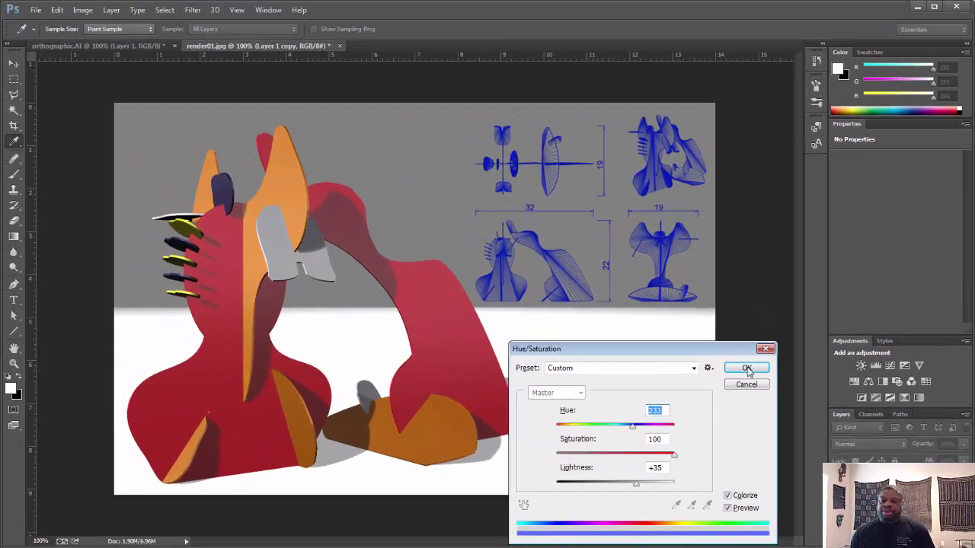
{"action": "left_click", "coordinate": [694, 345]}
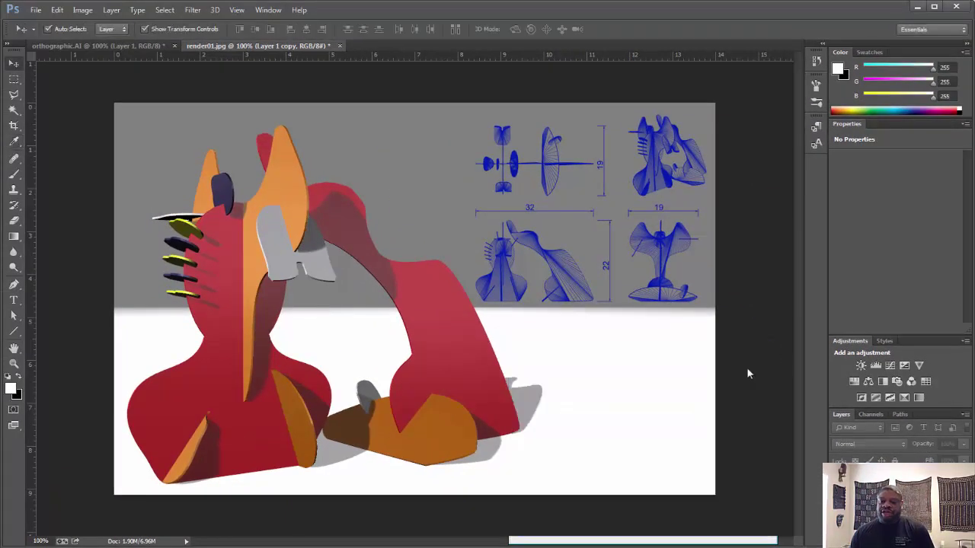
- Add an Outer Glow layer style to the blue drawings, then return to the Move tool
{"action": "left_click", "coordinate": [868, 542]}
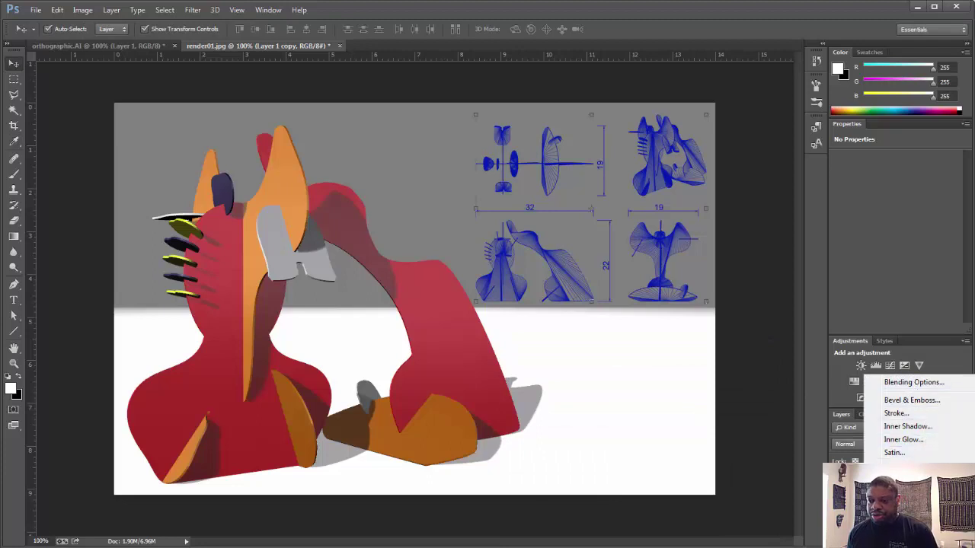
{"action": "left_click", "coordinate": [899, 517]}
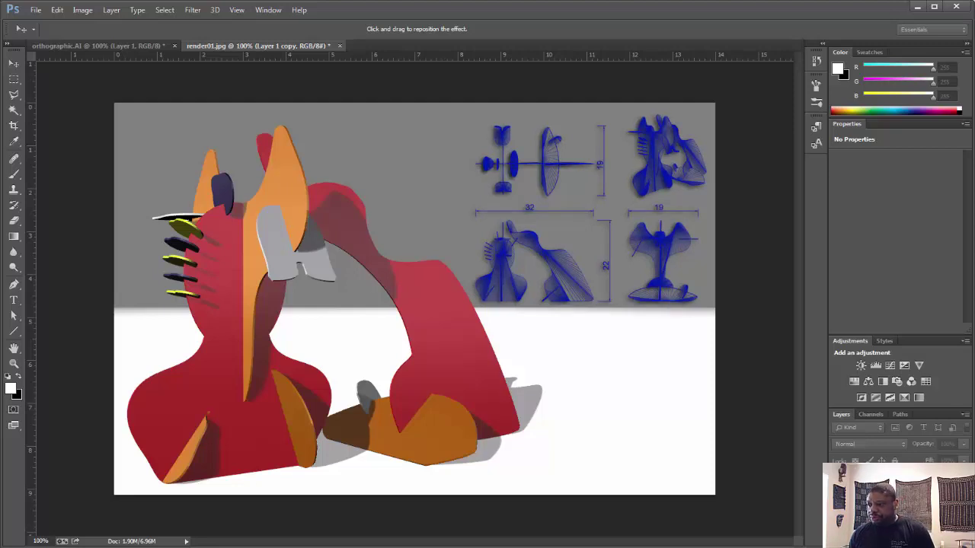
{"action": "key", "text": "h"}
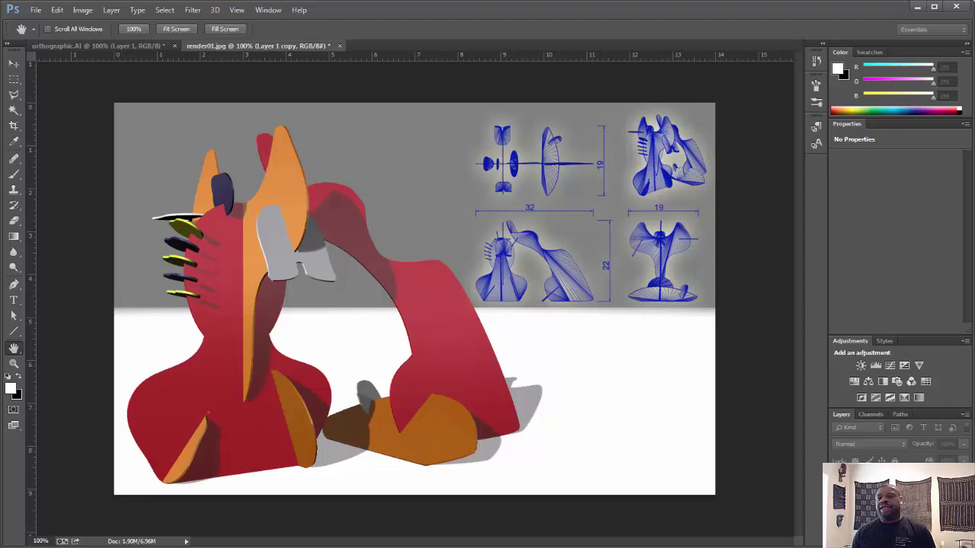
{"action": "key", "text": "v"}
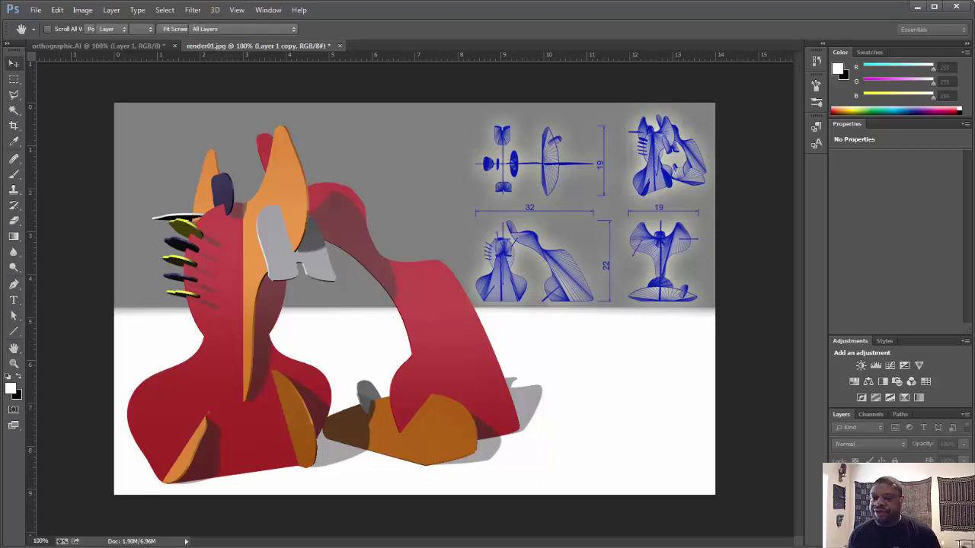